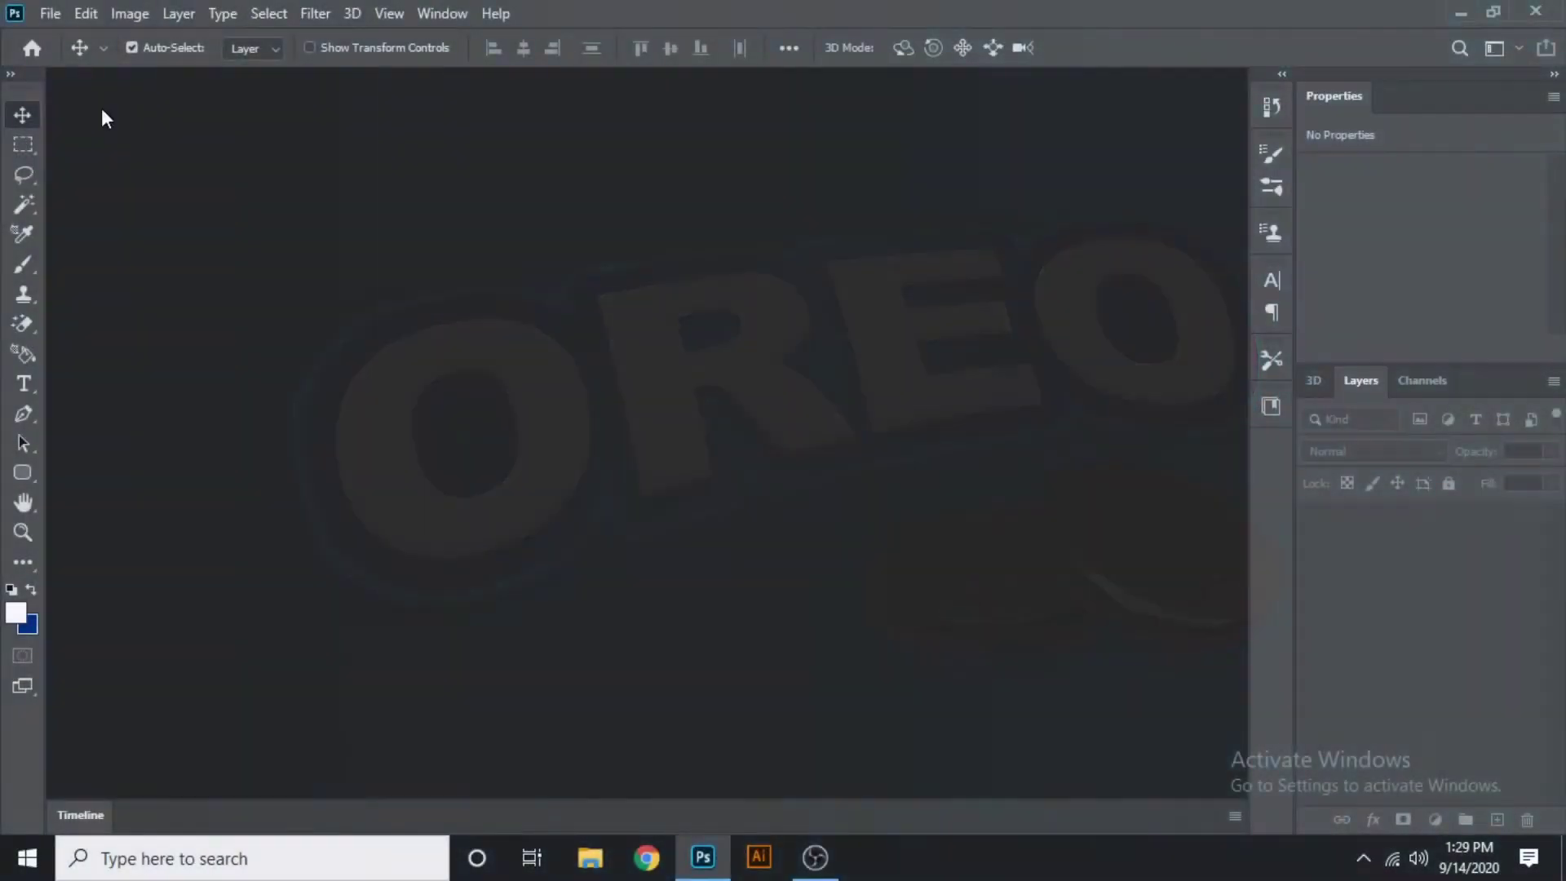
# - Create a new 1920×1080 px document at 300 ppi
pyautogui.click(51, 15)
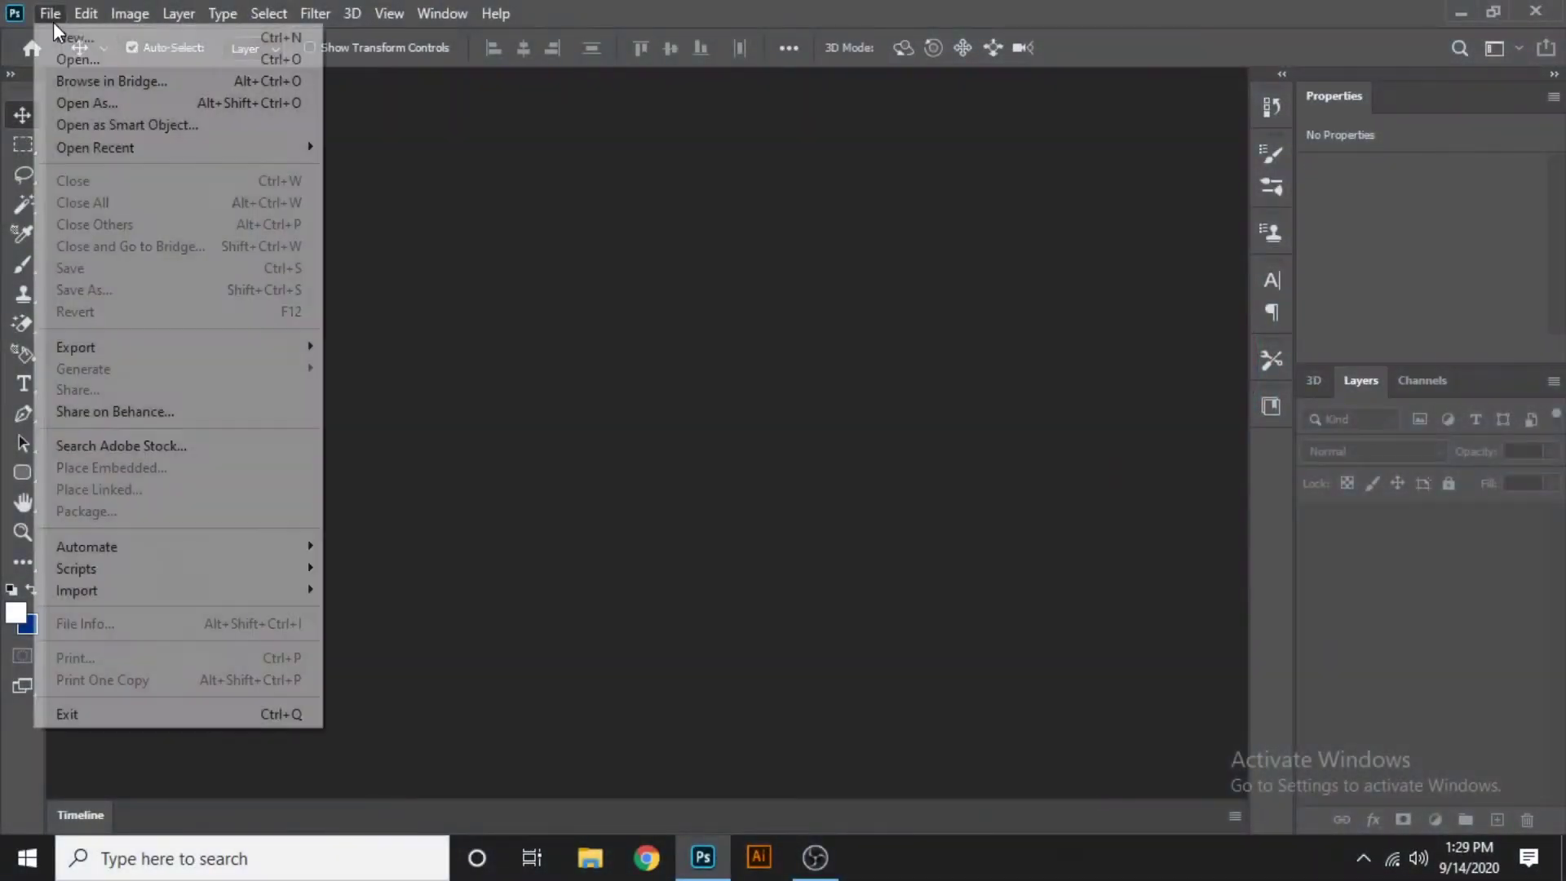
pyautogui.click(73, 39)
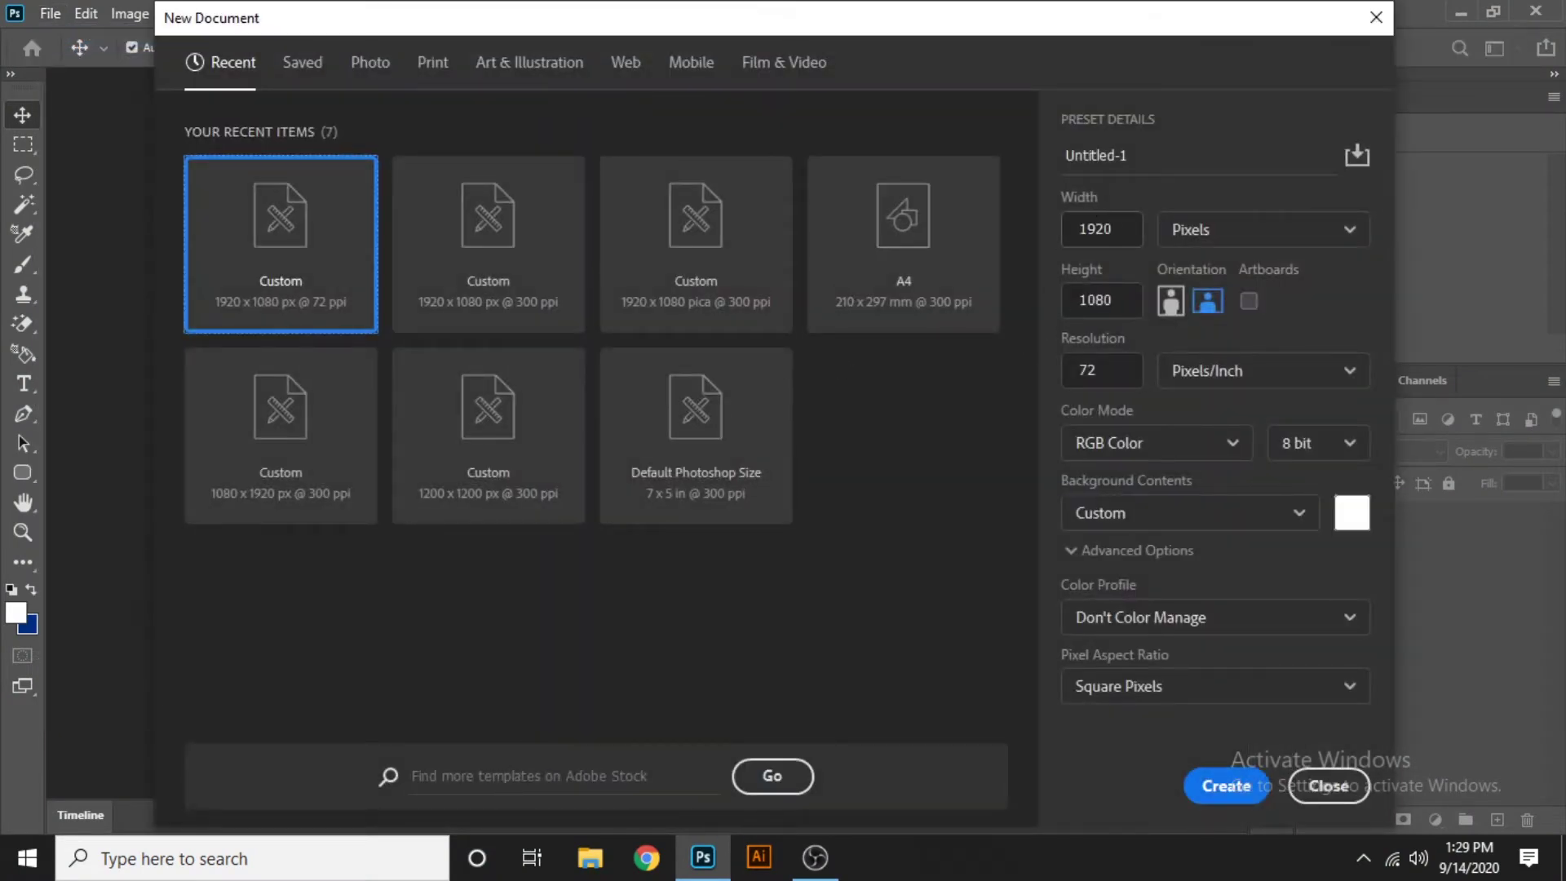
pyautogui.press('Tab')
pyautogui.press('Tab')
pyautogui.press('Tab')
pyautogui.write('3')
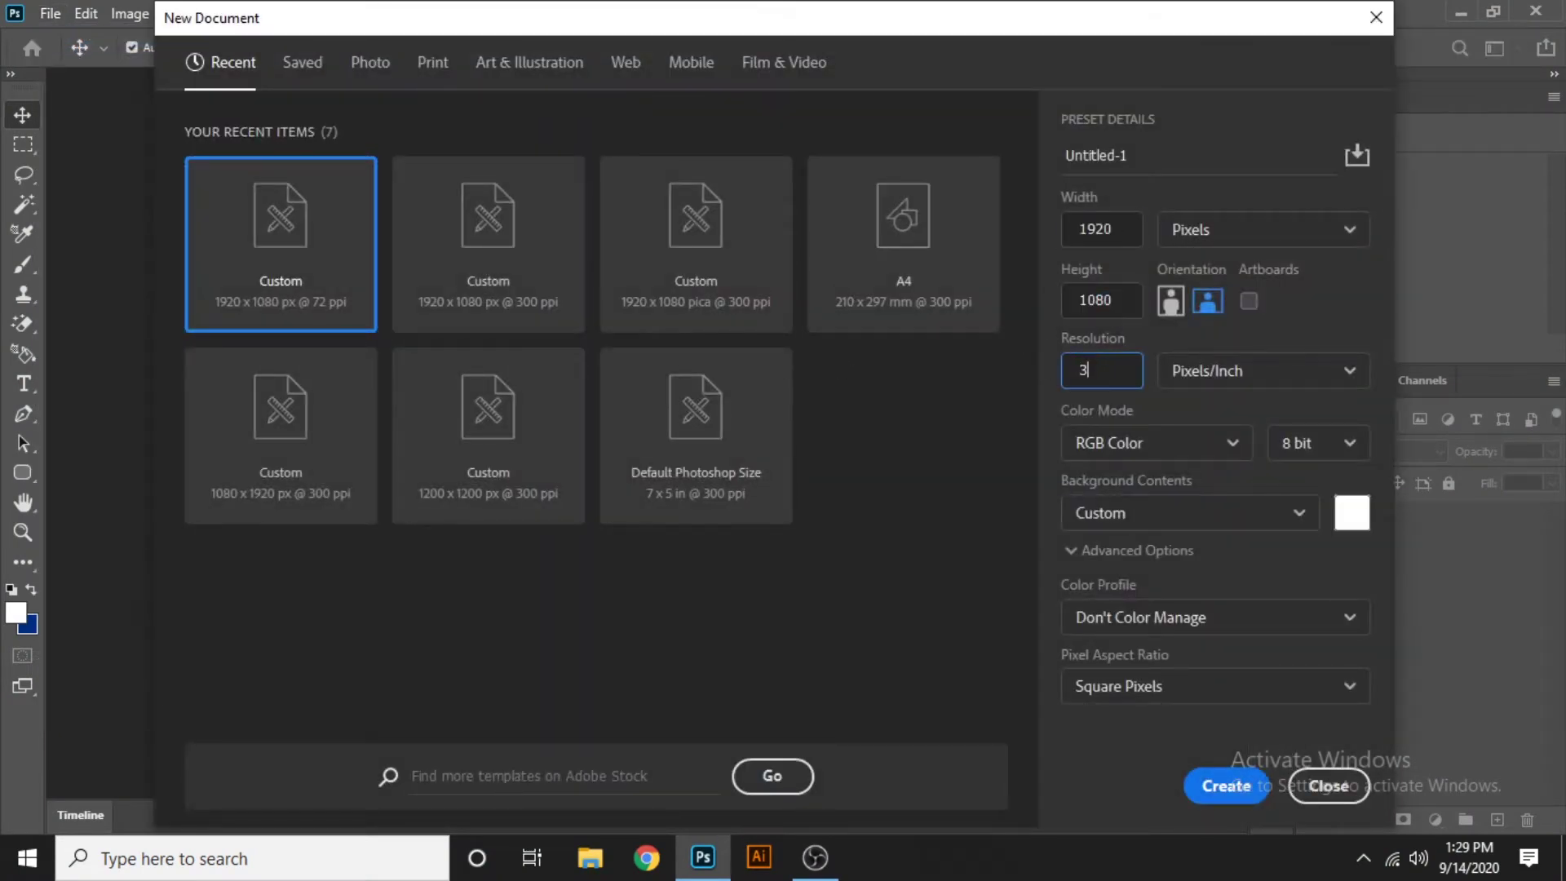
pyautogui.write('00')
pyautogui.press('Return')
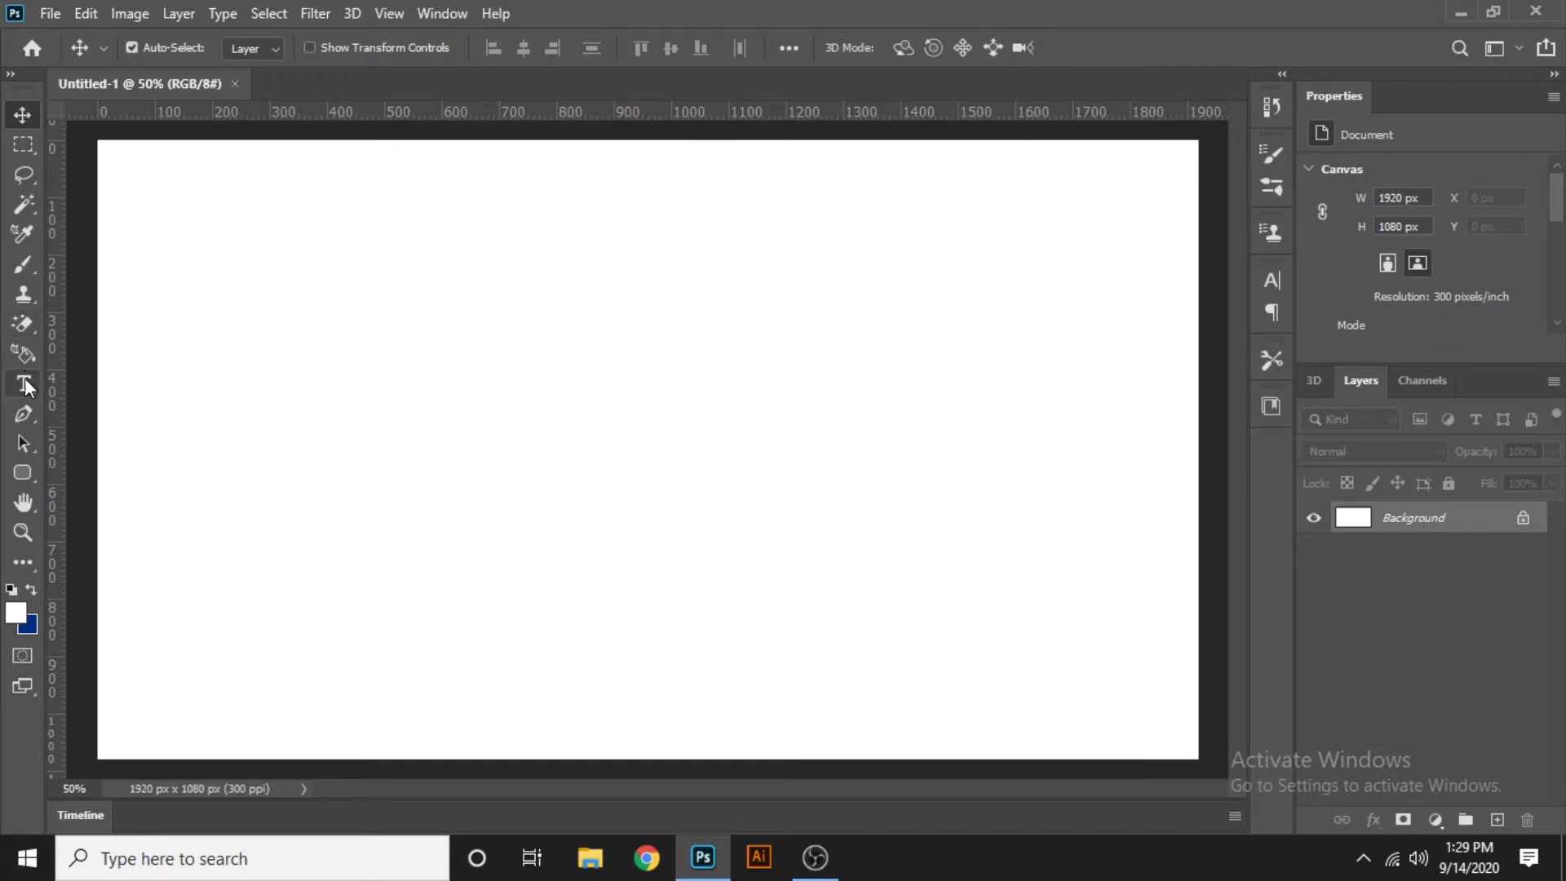
# - Add a text layer reading OREO in Arial Black
pyautogui.click(24, 380)
pyautogui.click(338, 399)
pyautogui.write('TEXT')
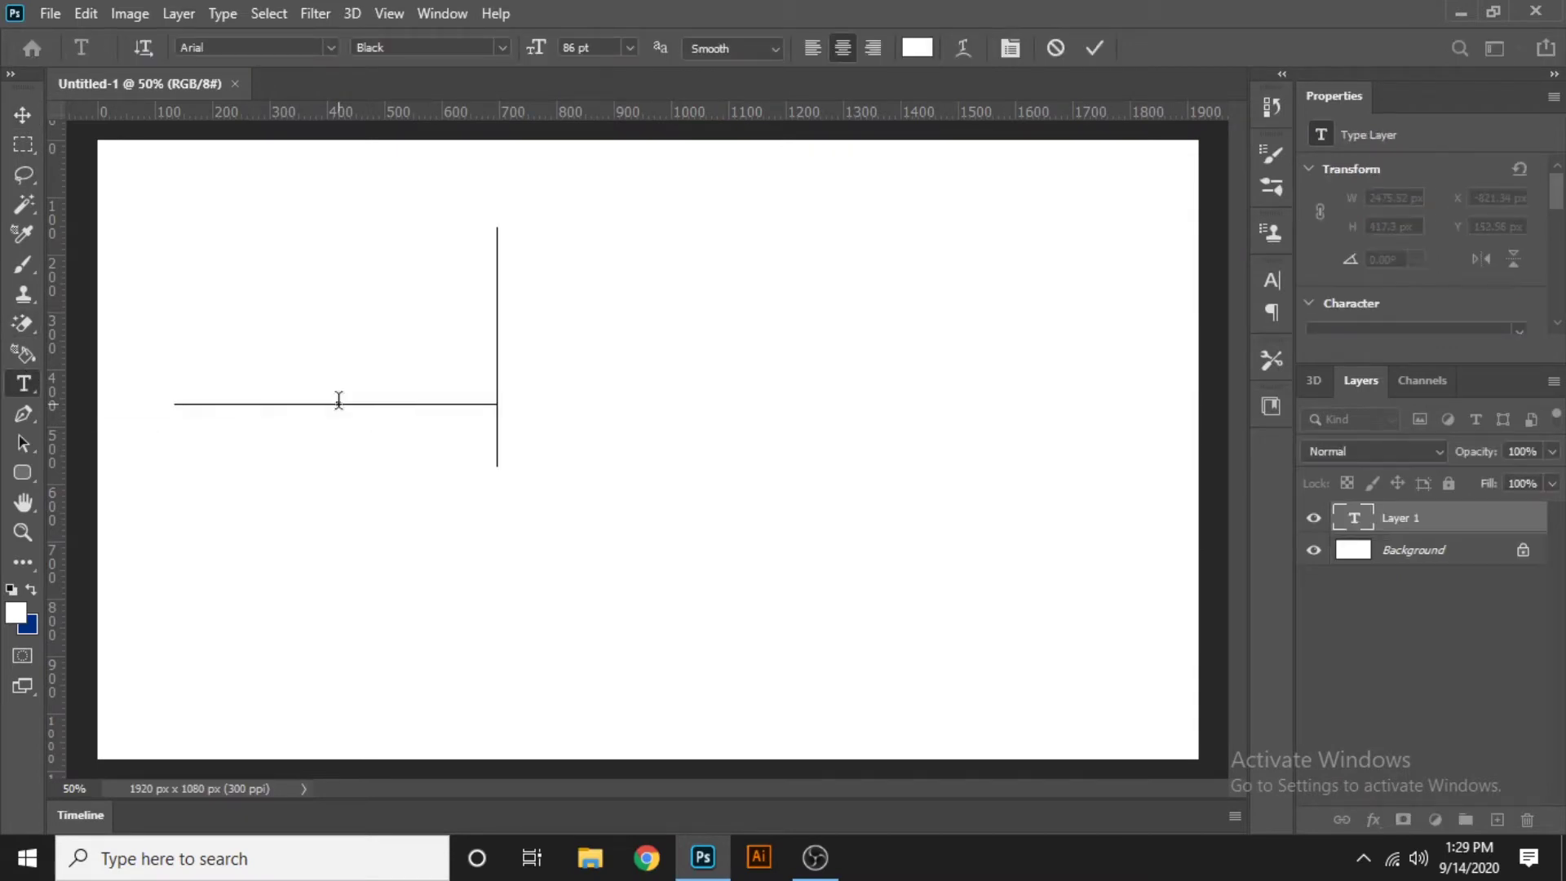
# - Make the OREO text black and move it to the centre of the canvas
pyautogui.doubleClick(1348, 534)
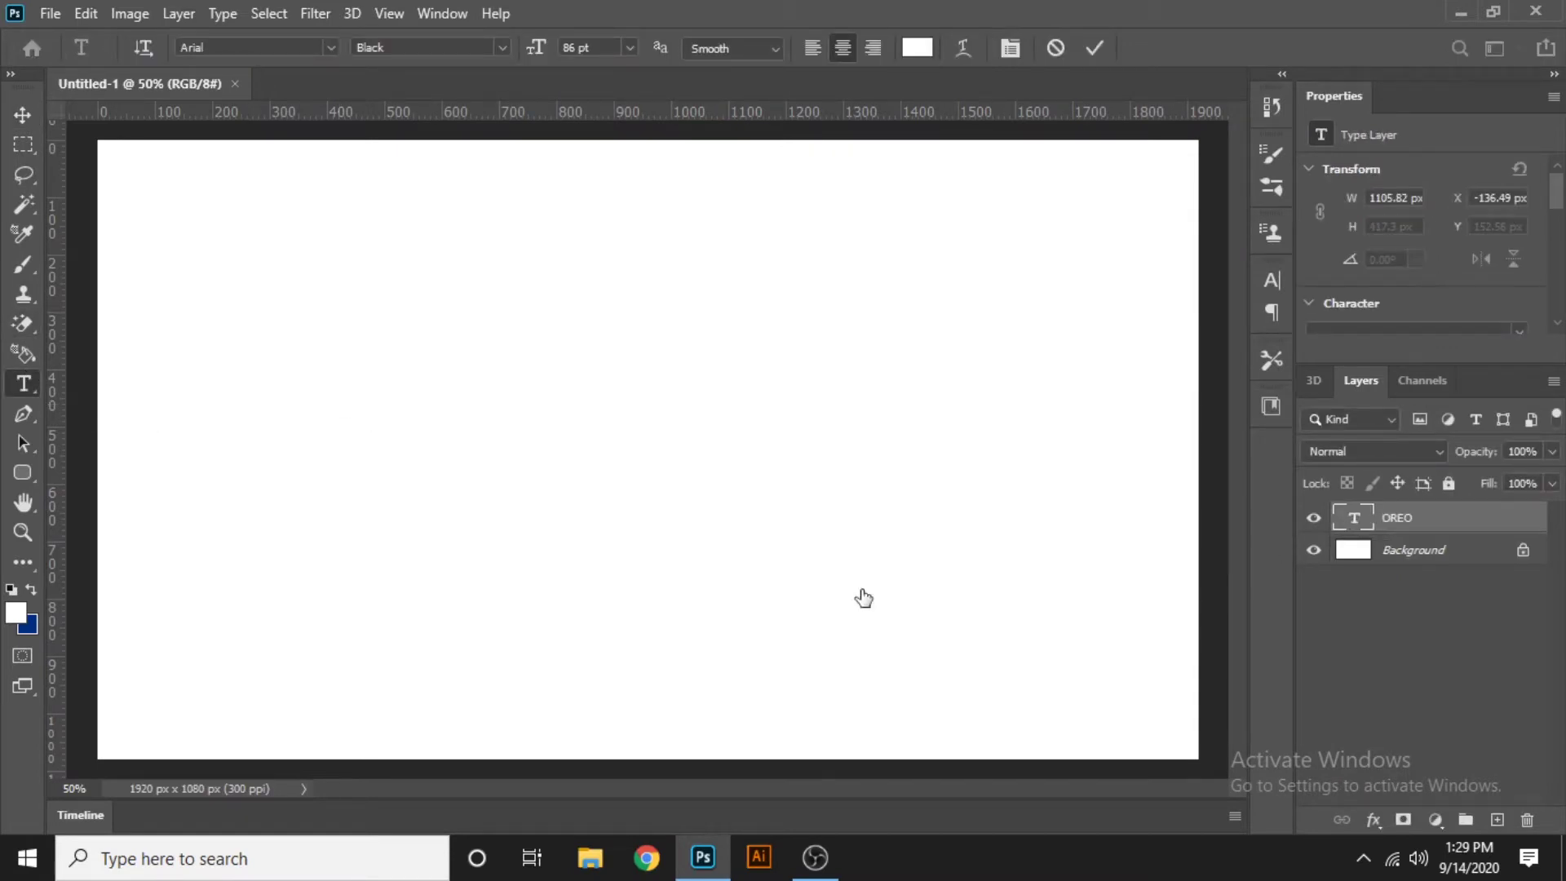
pyautogui.click(16, 613)
pyautogui.click(956, 568)
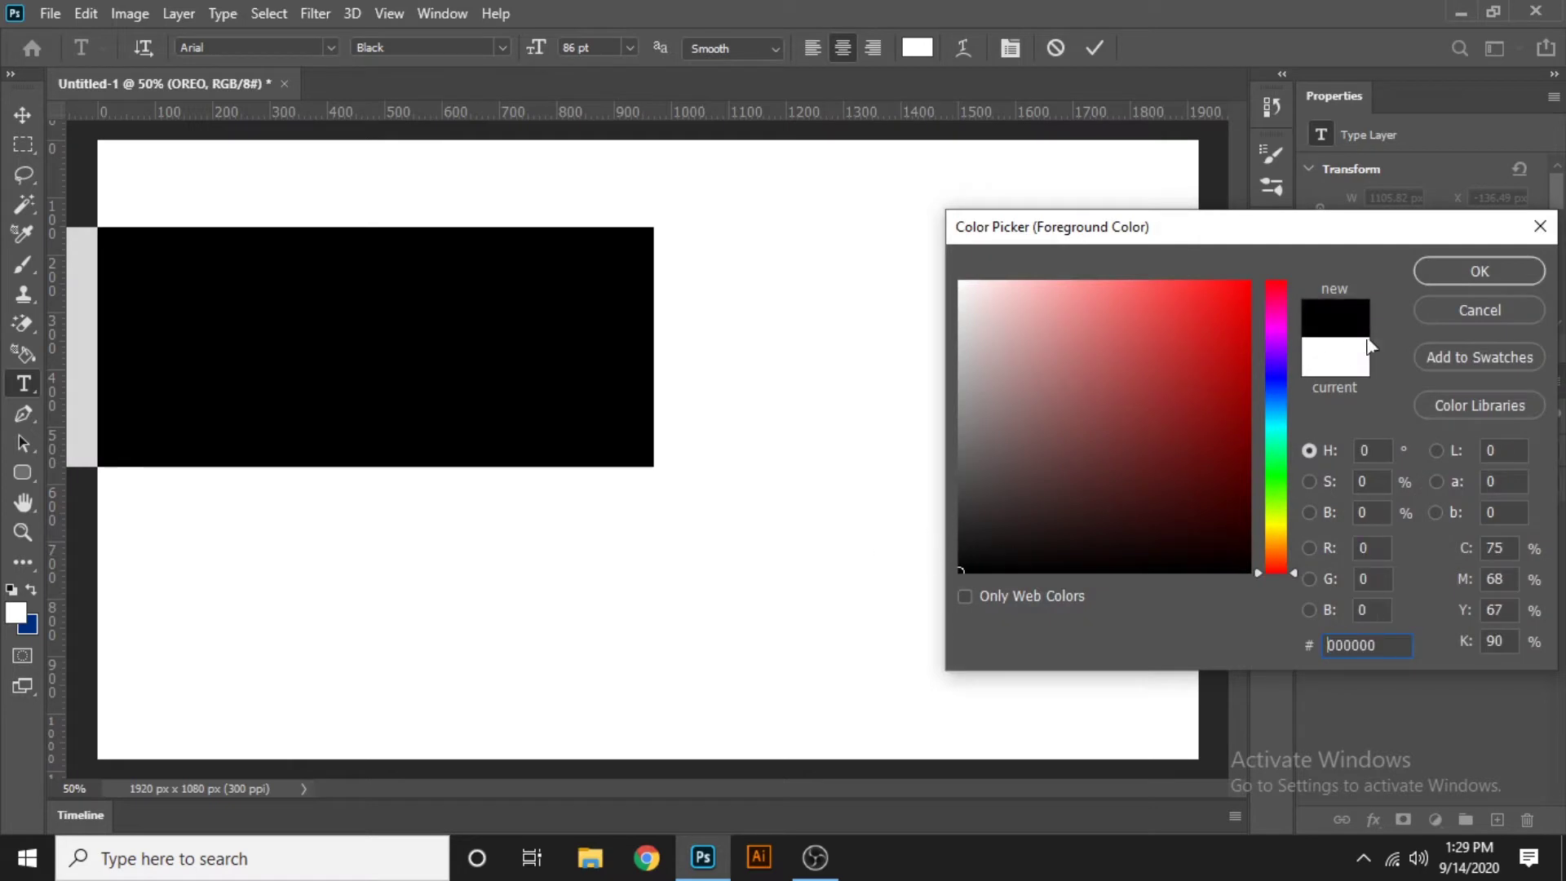
pyautogui.click(1479, 271)
pyautogui.click(23, 115)
pyautogui.moveTo(325, 308); pyautogui.dragTo(628, 422)
# - Select the OREO letter pixels and expand the selection by 25 px
pyautogui.rightClick(1337, 521)
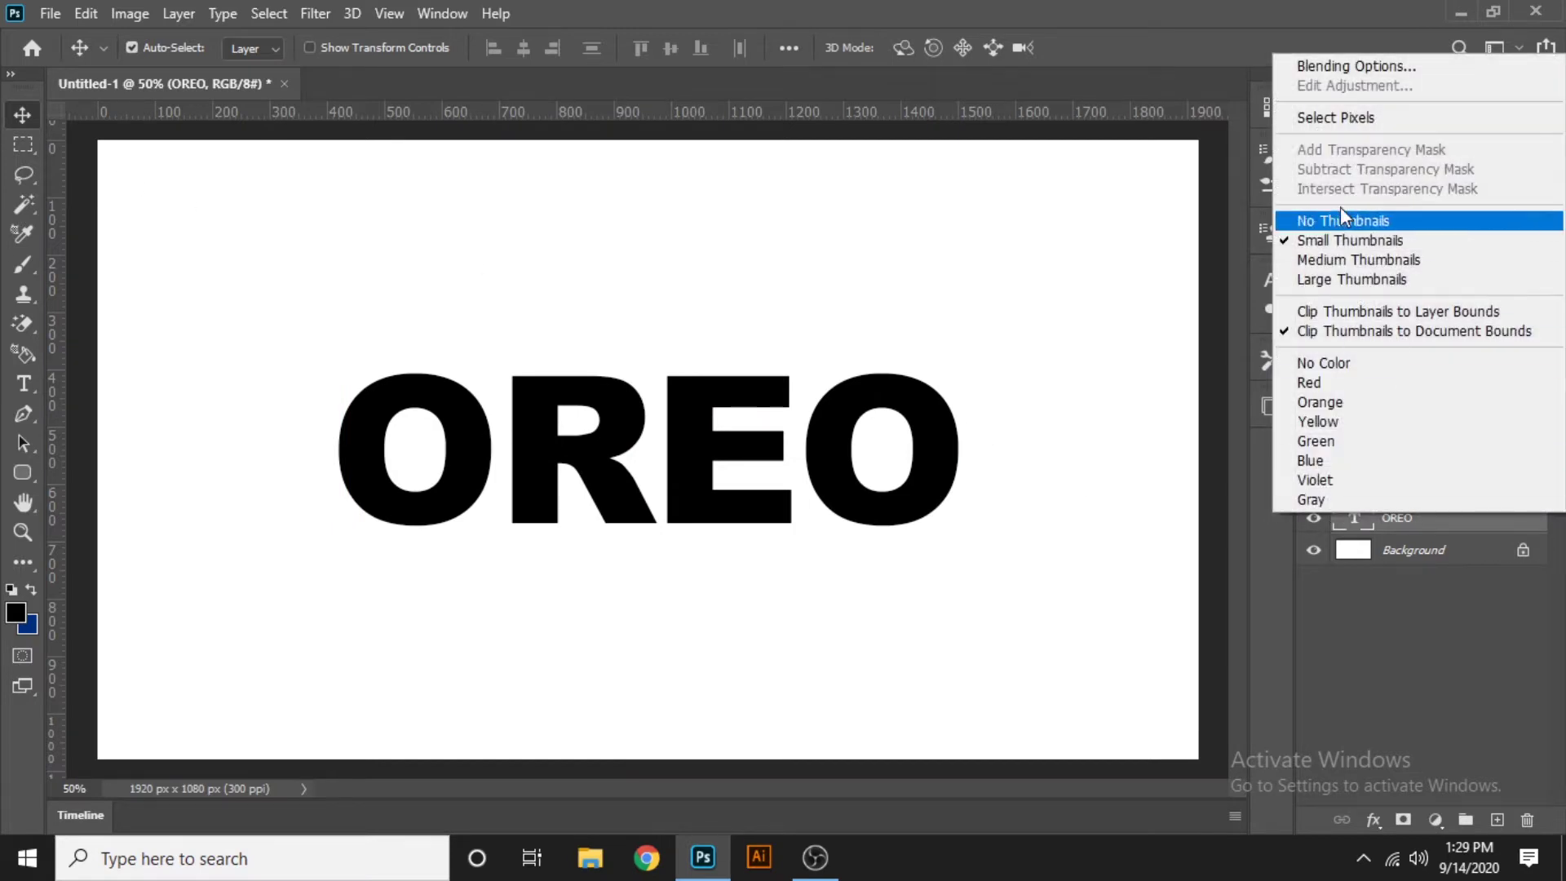
pyautogui.click(1350, 118)
pyautogui.click(268, 13)
pyautogui.moveTo(289, 338)
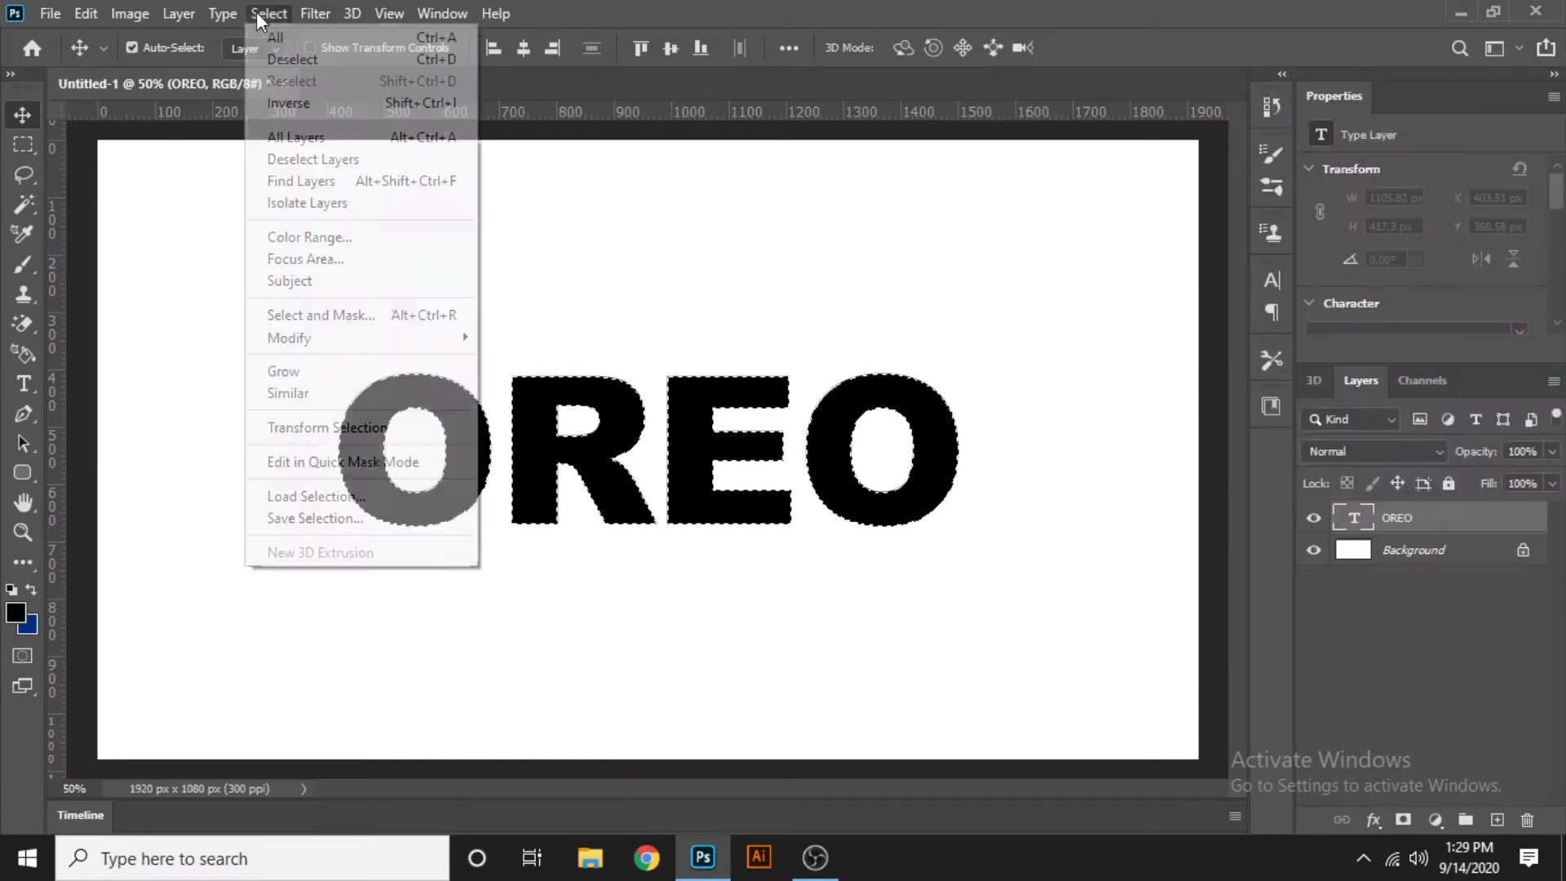
pyautogui.click(526, 380)
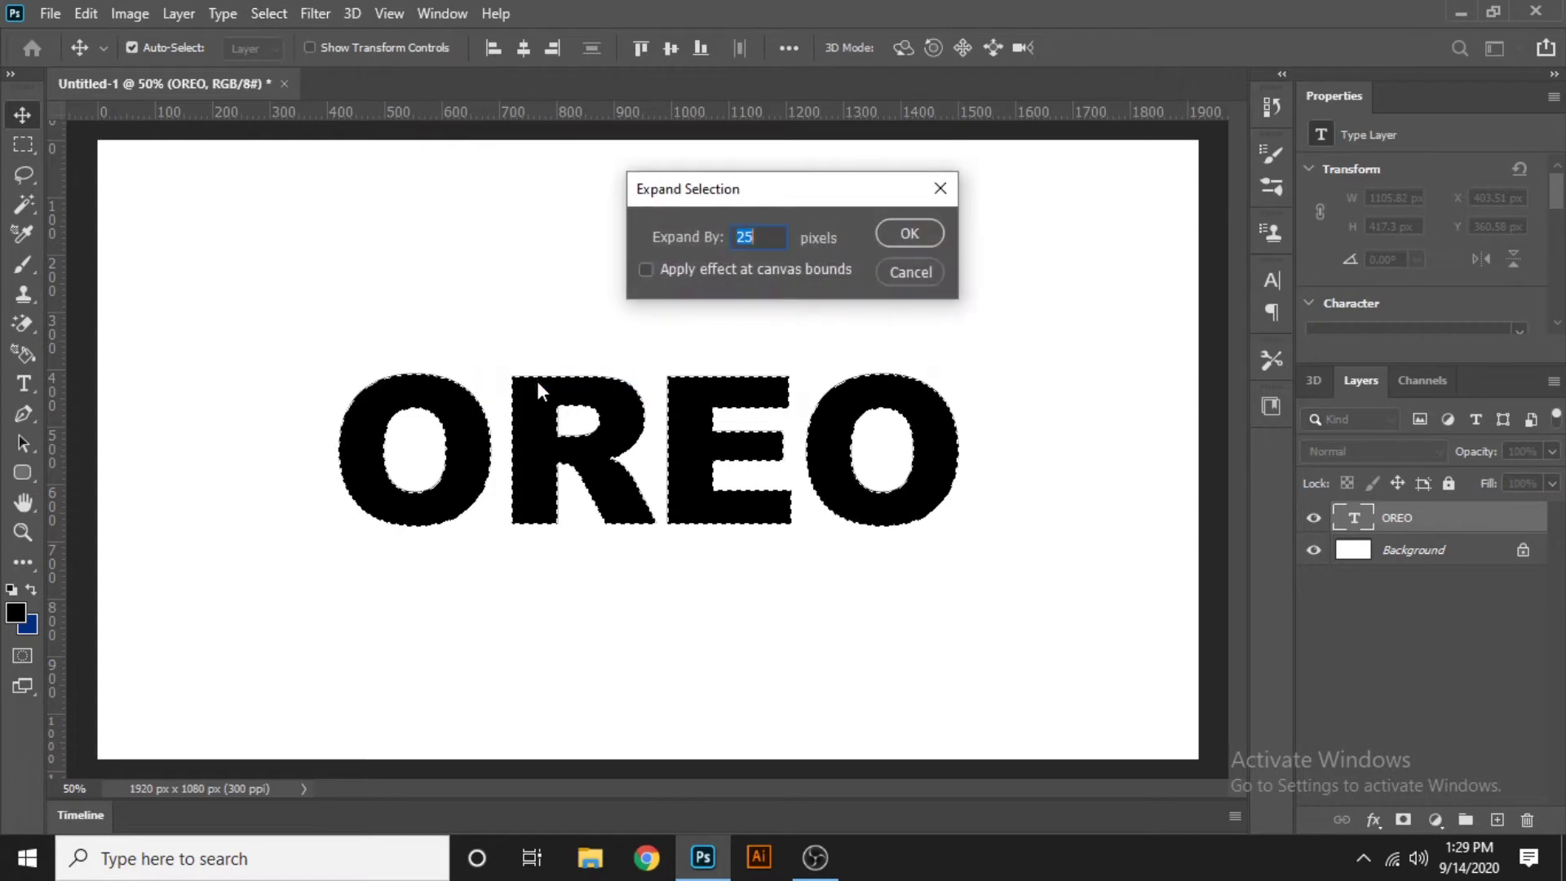
pyautogui.click(909, 234)
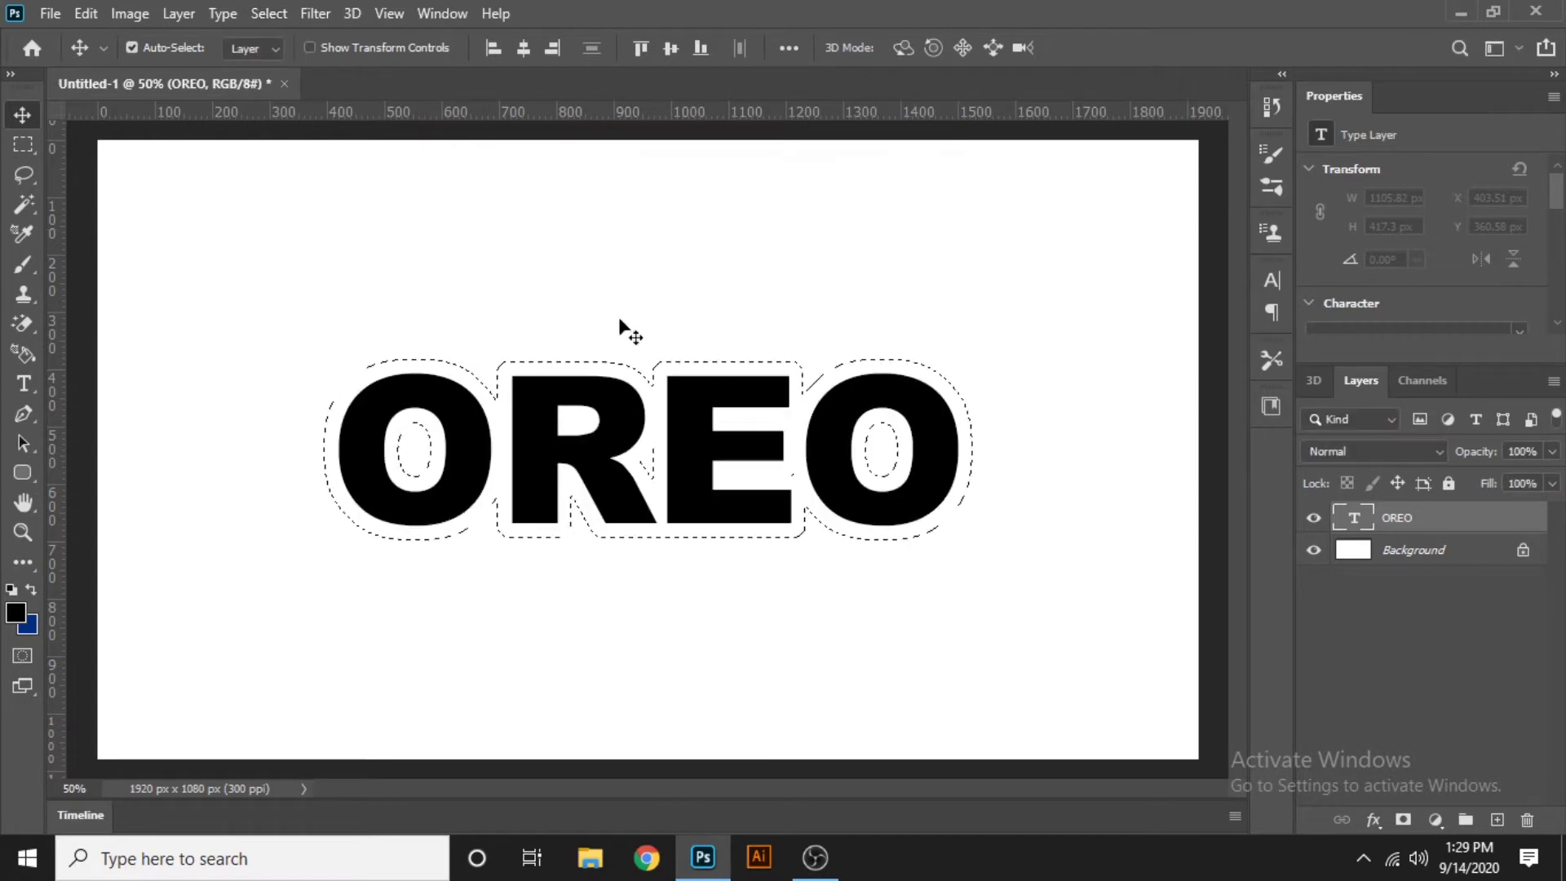
# - Fill the letter holes in the selection with the Lasso and add a new empty layer
pyautogui.click(23, 174)
pyautogui.moveTo(371, 436)
pyautogui.mouseDown()
pyautogui.moveTo(780, 500)
pyautogui.moveTo(466, 423)
pyautogui.moveTo(383, 426)
pyautogui.moveTo(376, 445)
pyautogui.mouseUp()
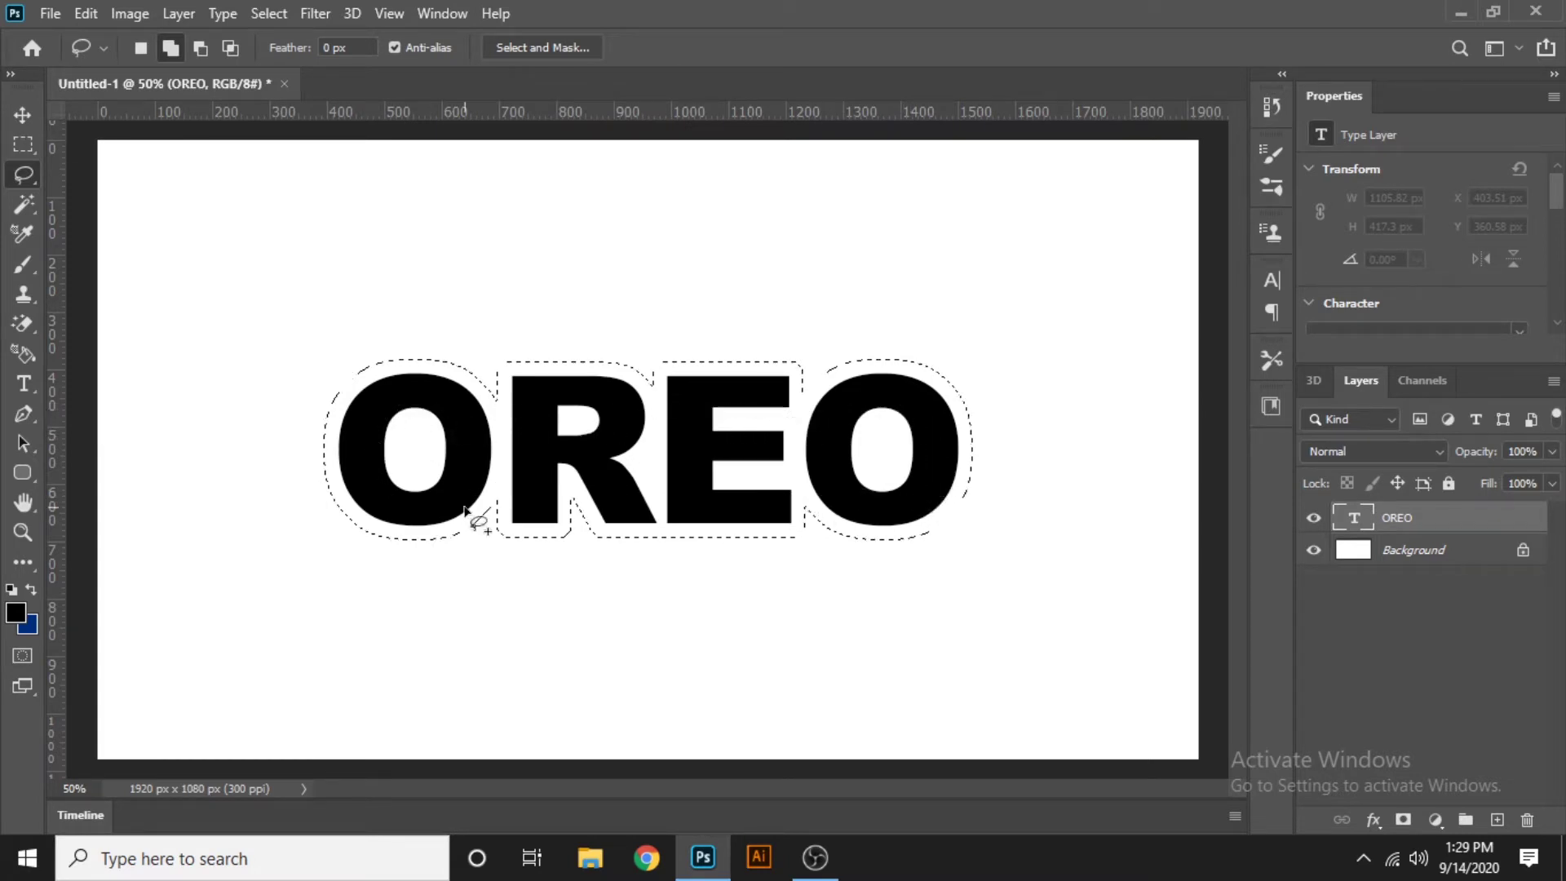
pyautogui.click(28, 119)
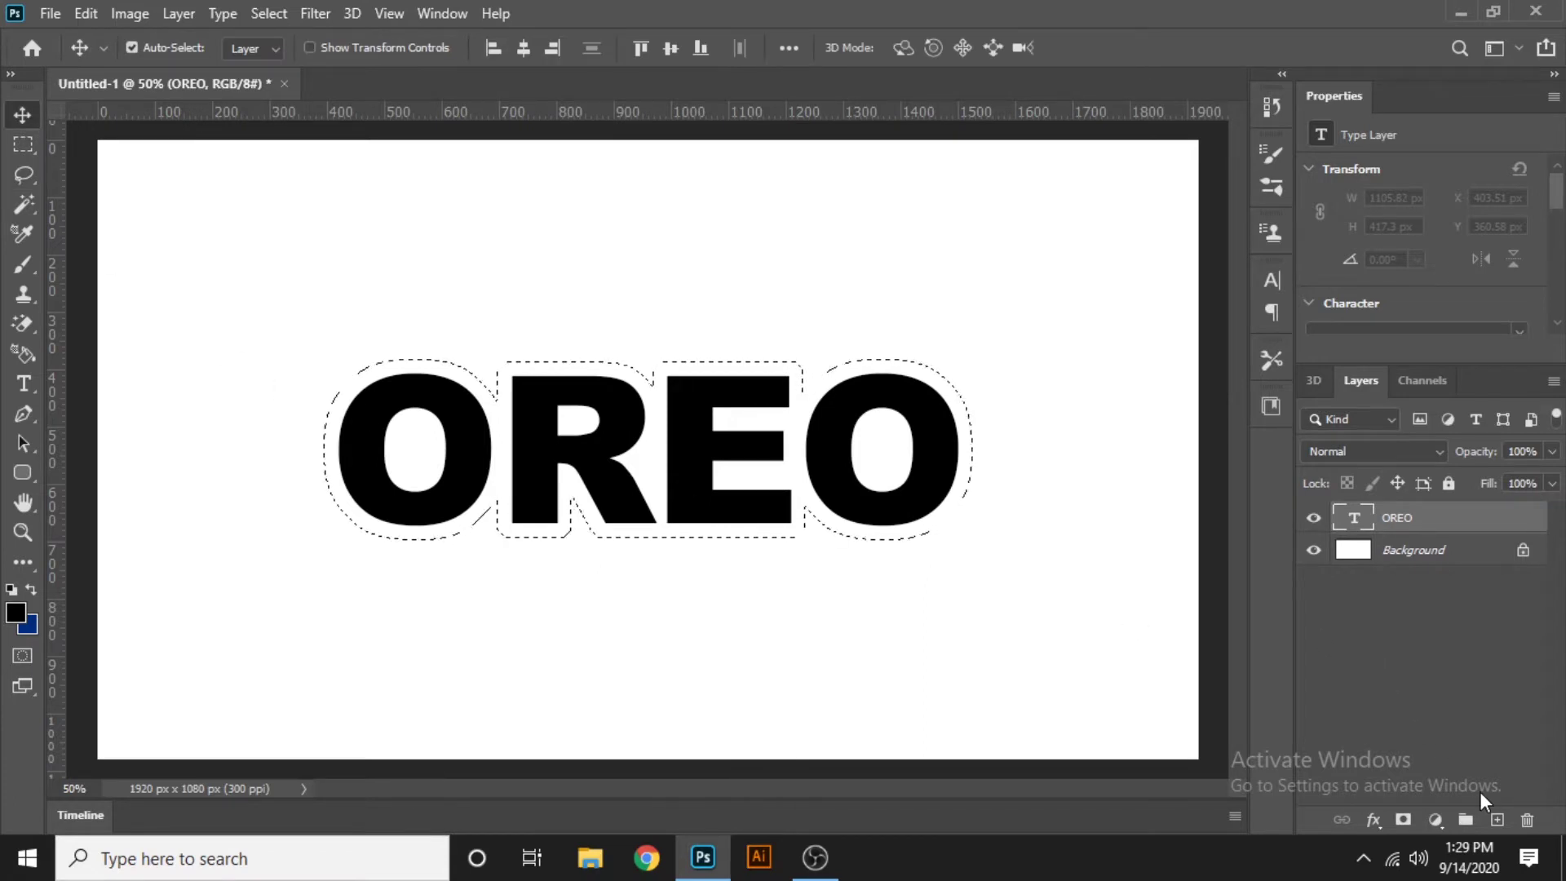
pyautogui.click(1497, 819)
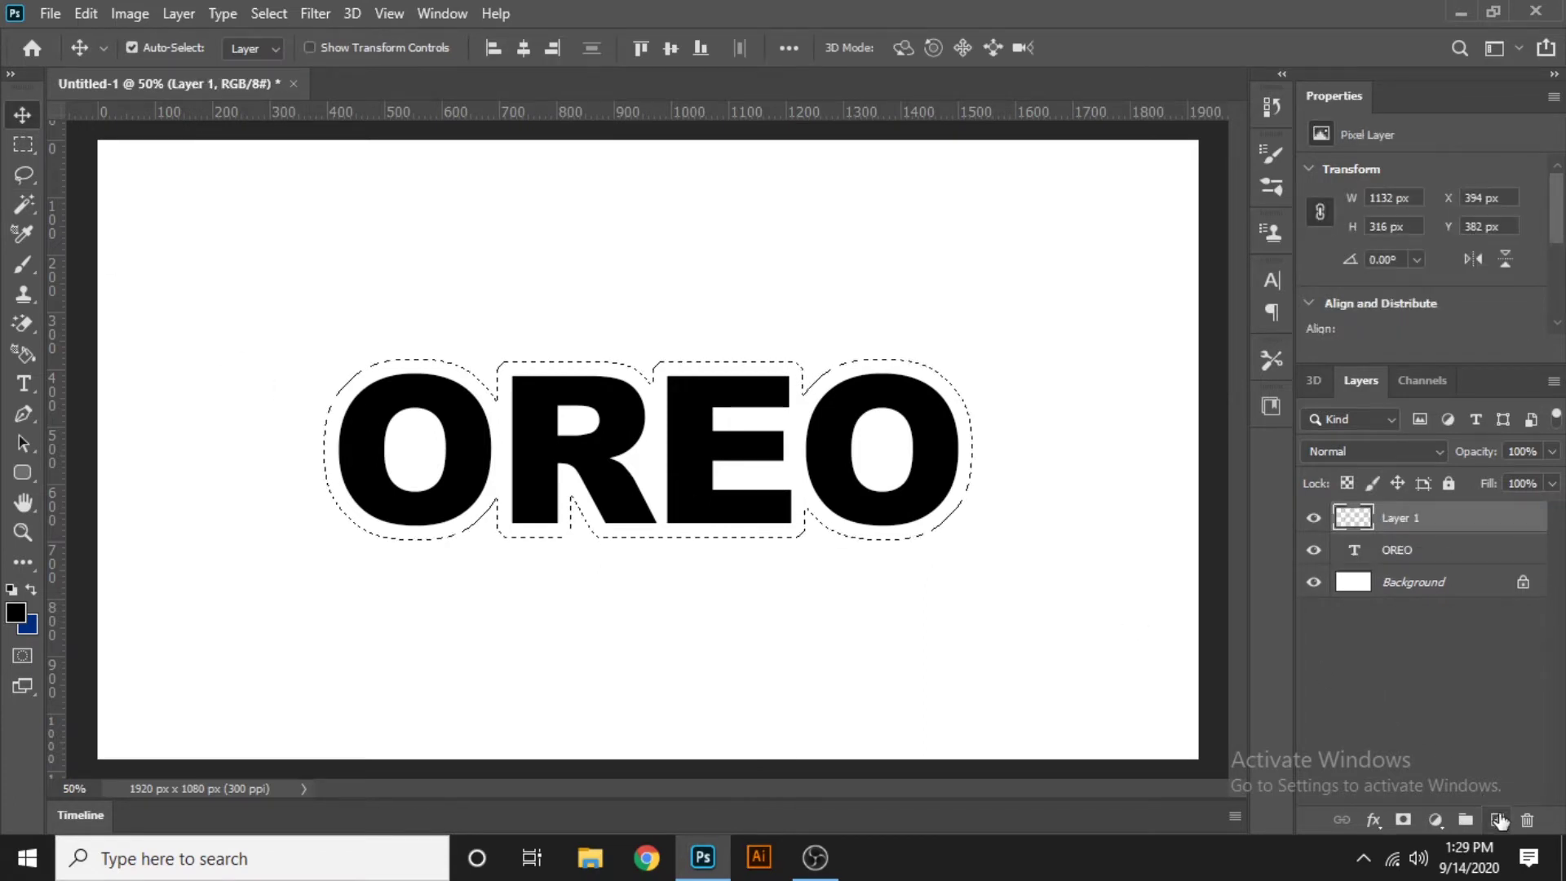
# - Fill the expanded selection with dark blue, deselect, and place Layer 1 below the OREO text
pyautogui.click(33, 629)
pyautogui.click(1455, 274)
pyautogui.hotkey('ctrl', 'BackSpace')
pyautogui.hotkey('ctrl', 'd')
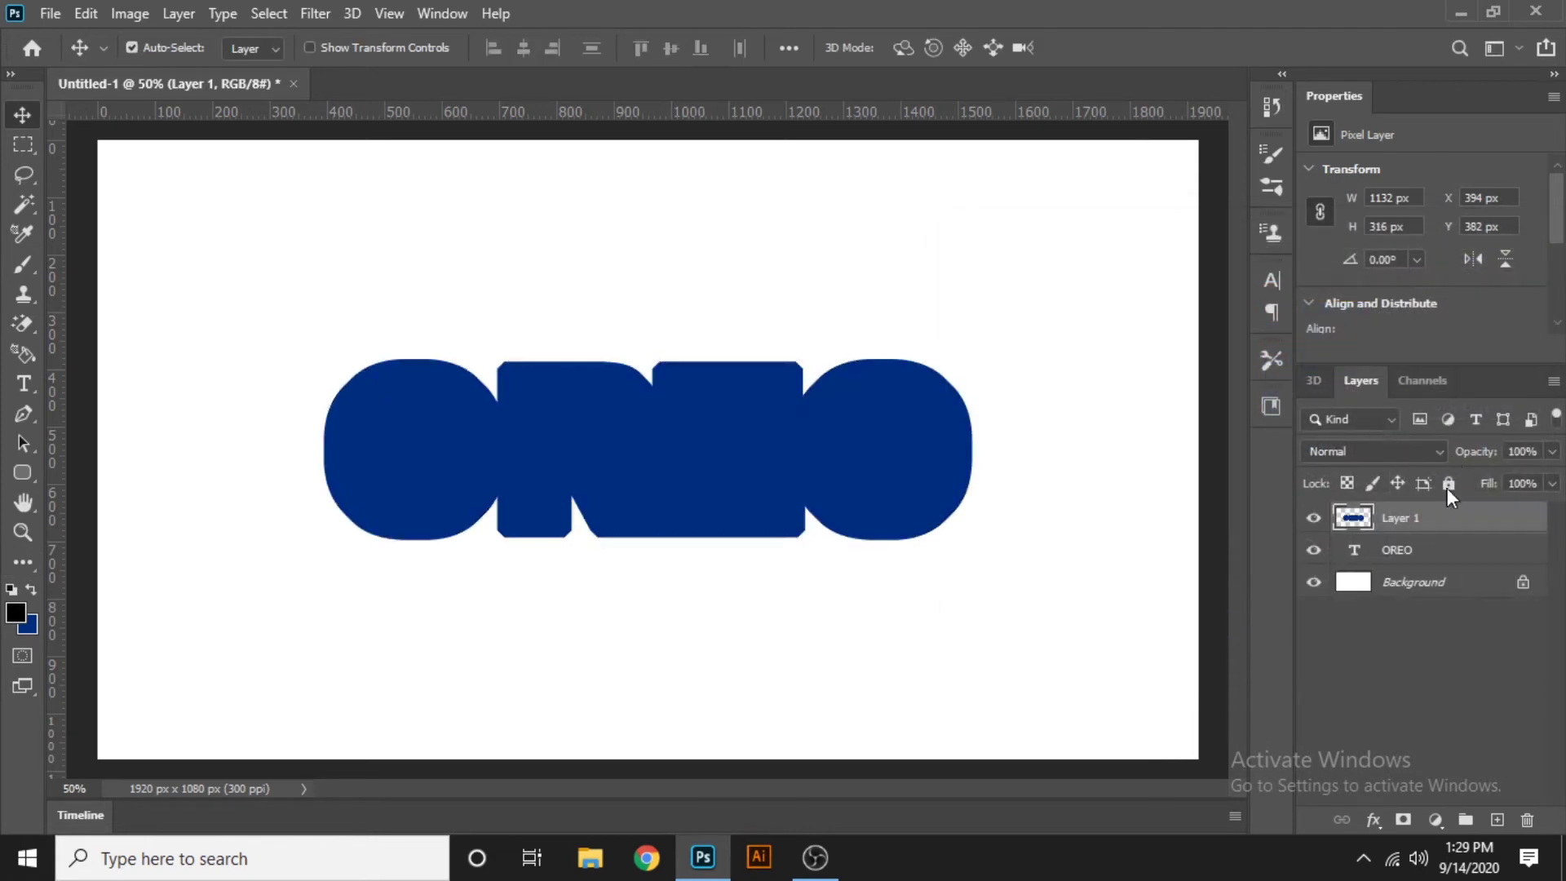
pyautogui.moveTo(1443, 518); pyautogui.dragTo(1415, 568)
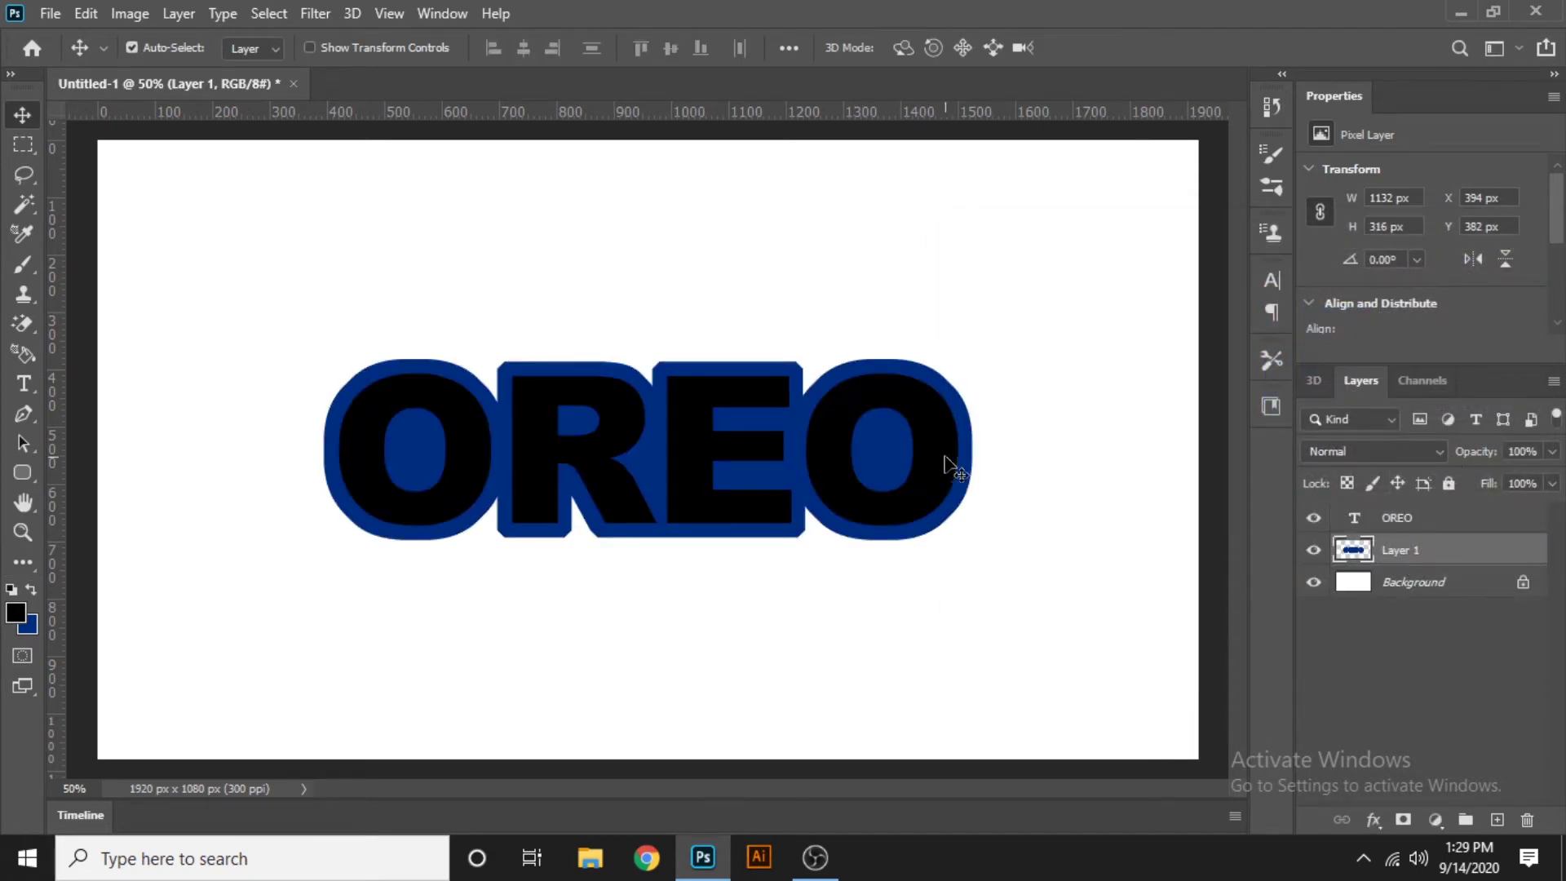
# - Change the OREO lettering colour to white
pyautogui.click(1354, 518)
pyautogui.doubleClick(1353, 518)
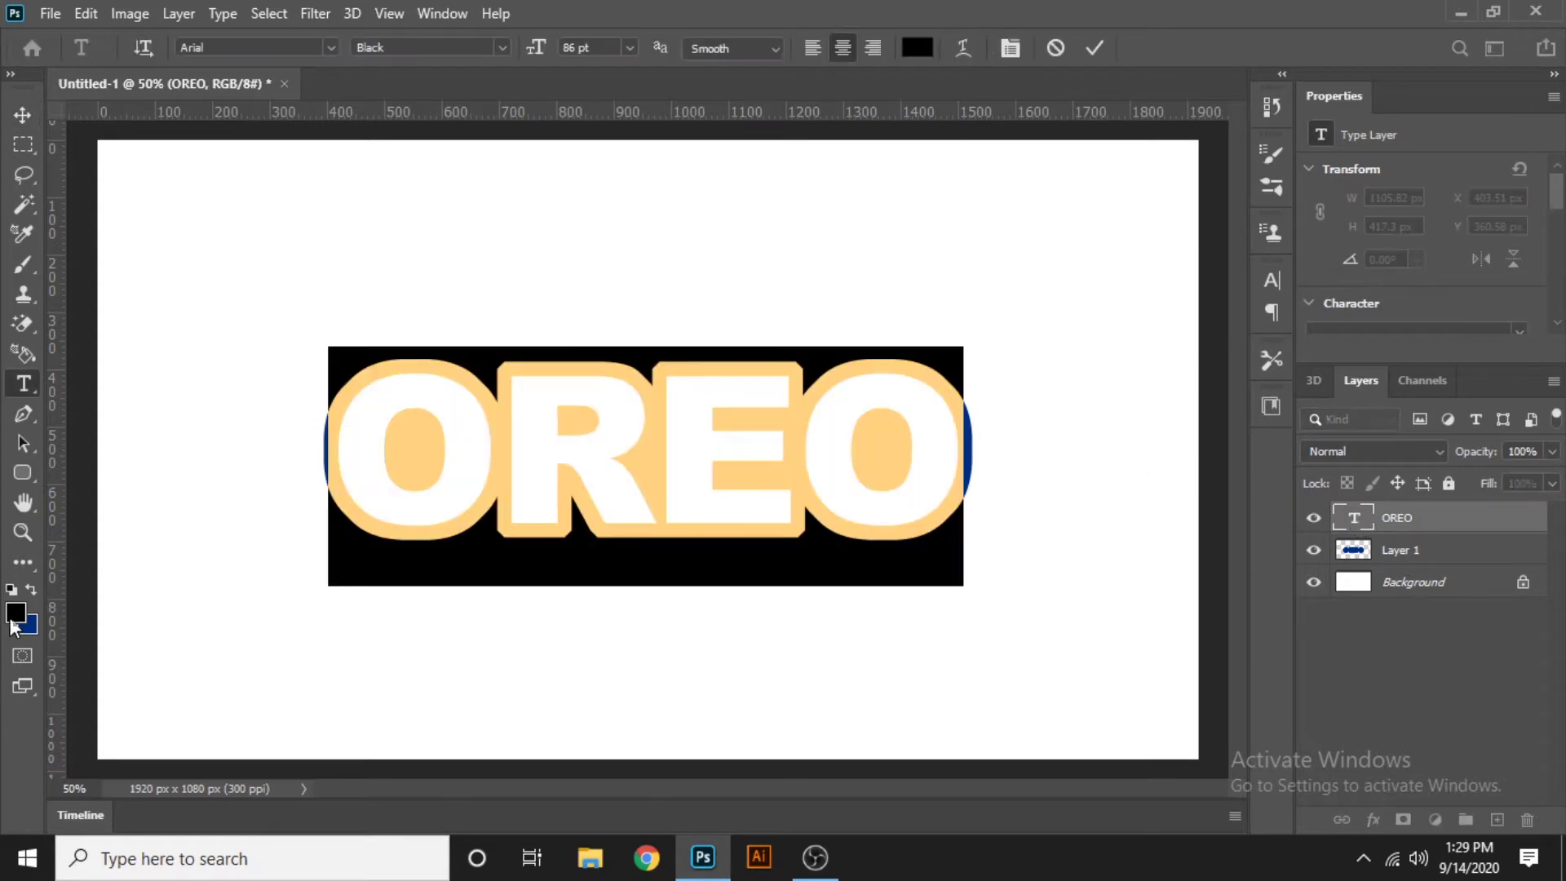
pyautogui.click(14, 615)
pyautogui.click(1479, 271)
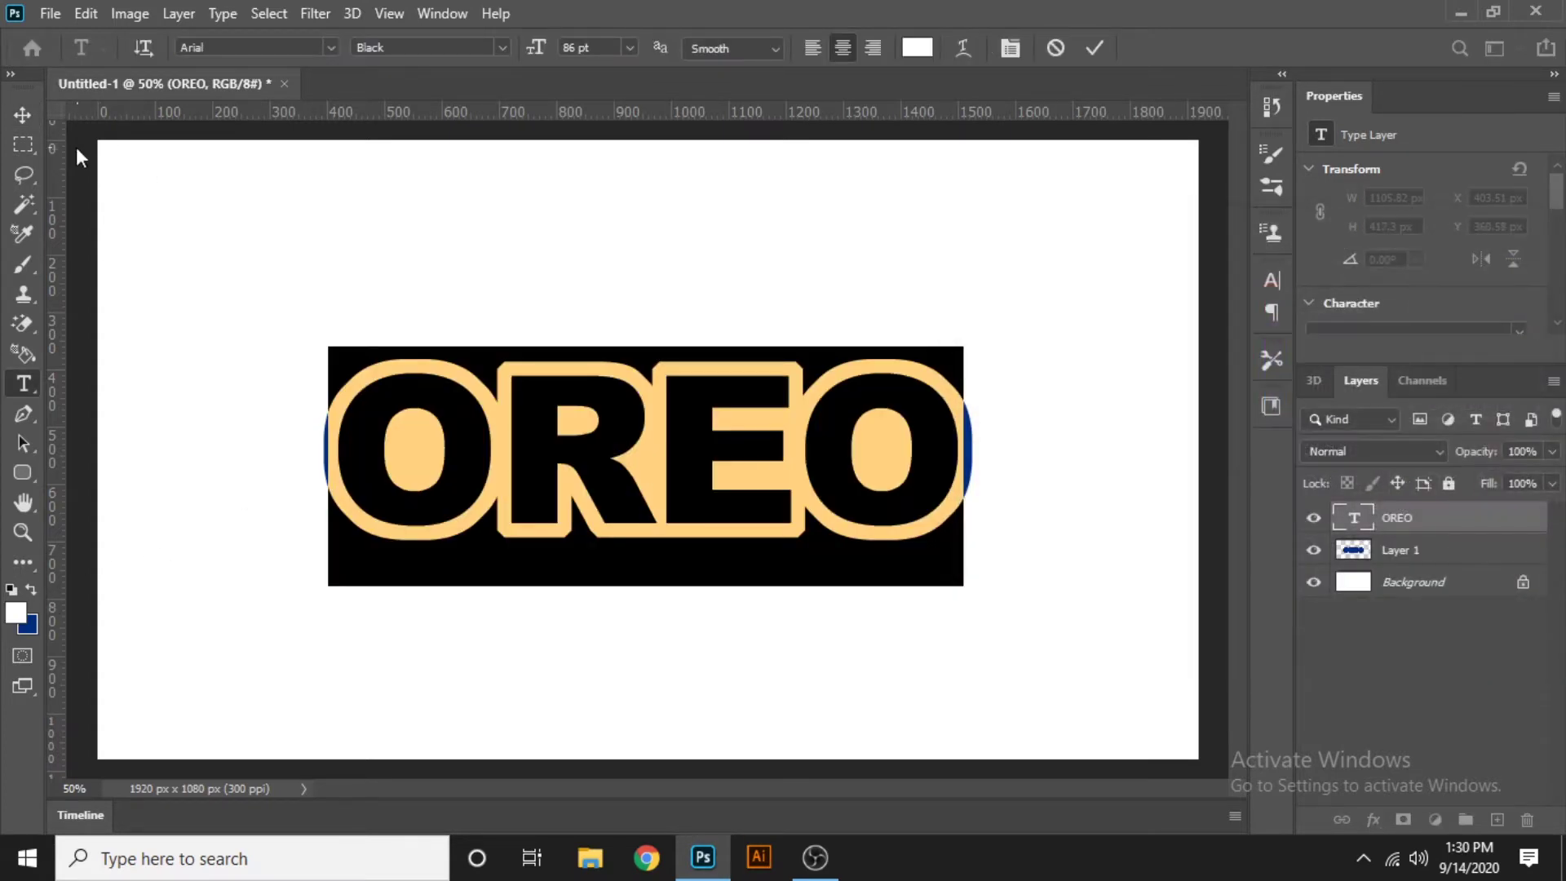
pyautogui.click(31, 116)
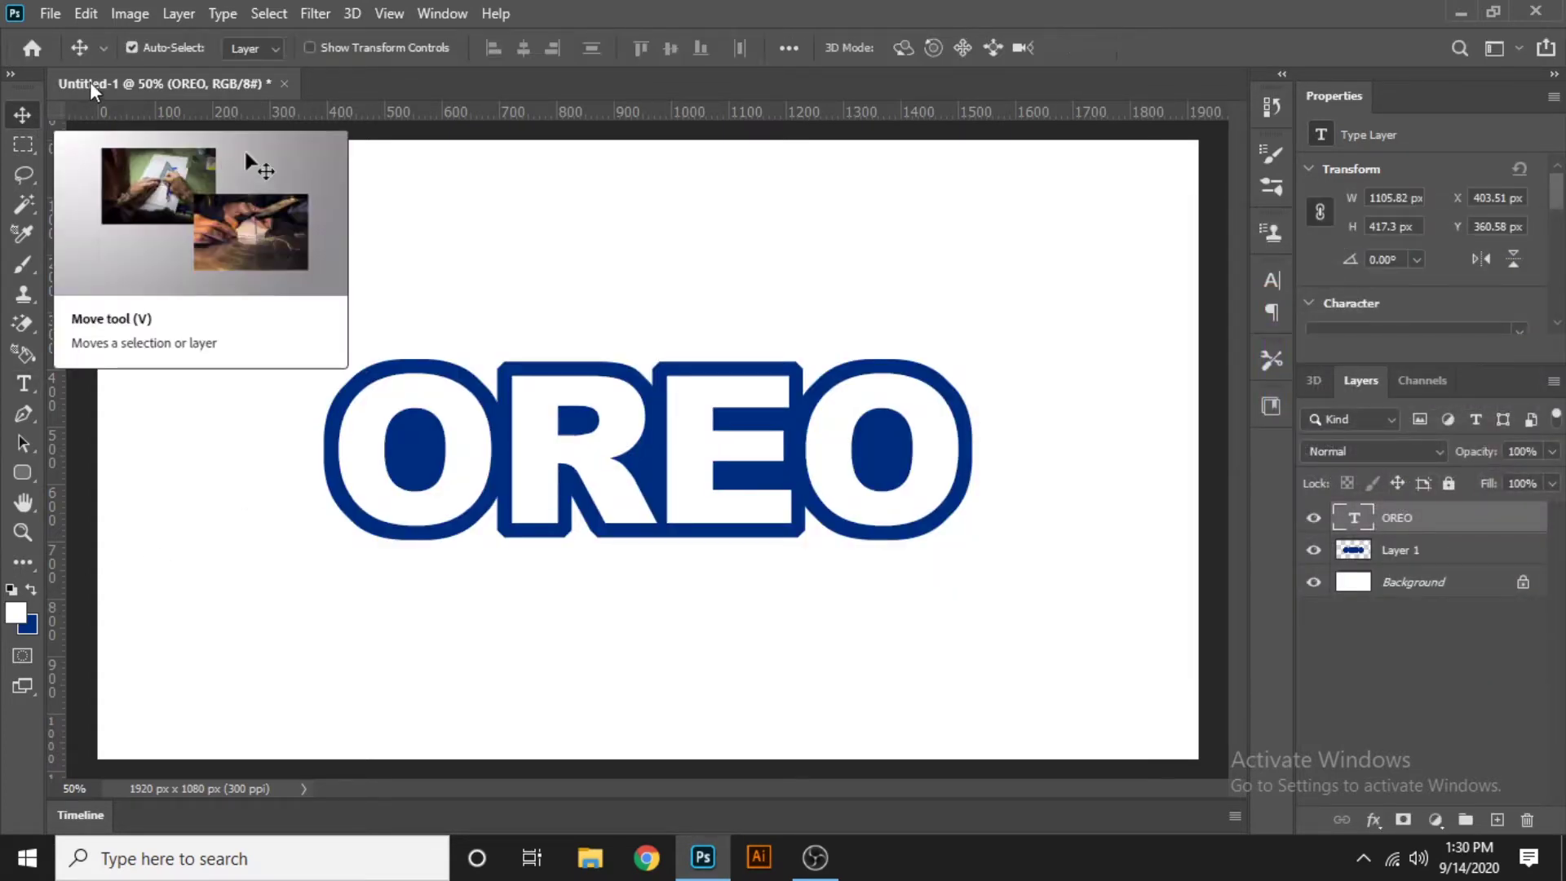
# - Add a Bevel & Emboss to OREO with size 16 and soften 3
pyautogui.click(176, 14)
pyautogui.moveTo(257, 235)
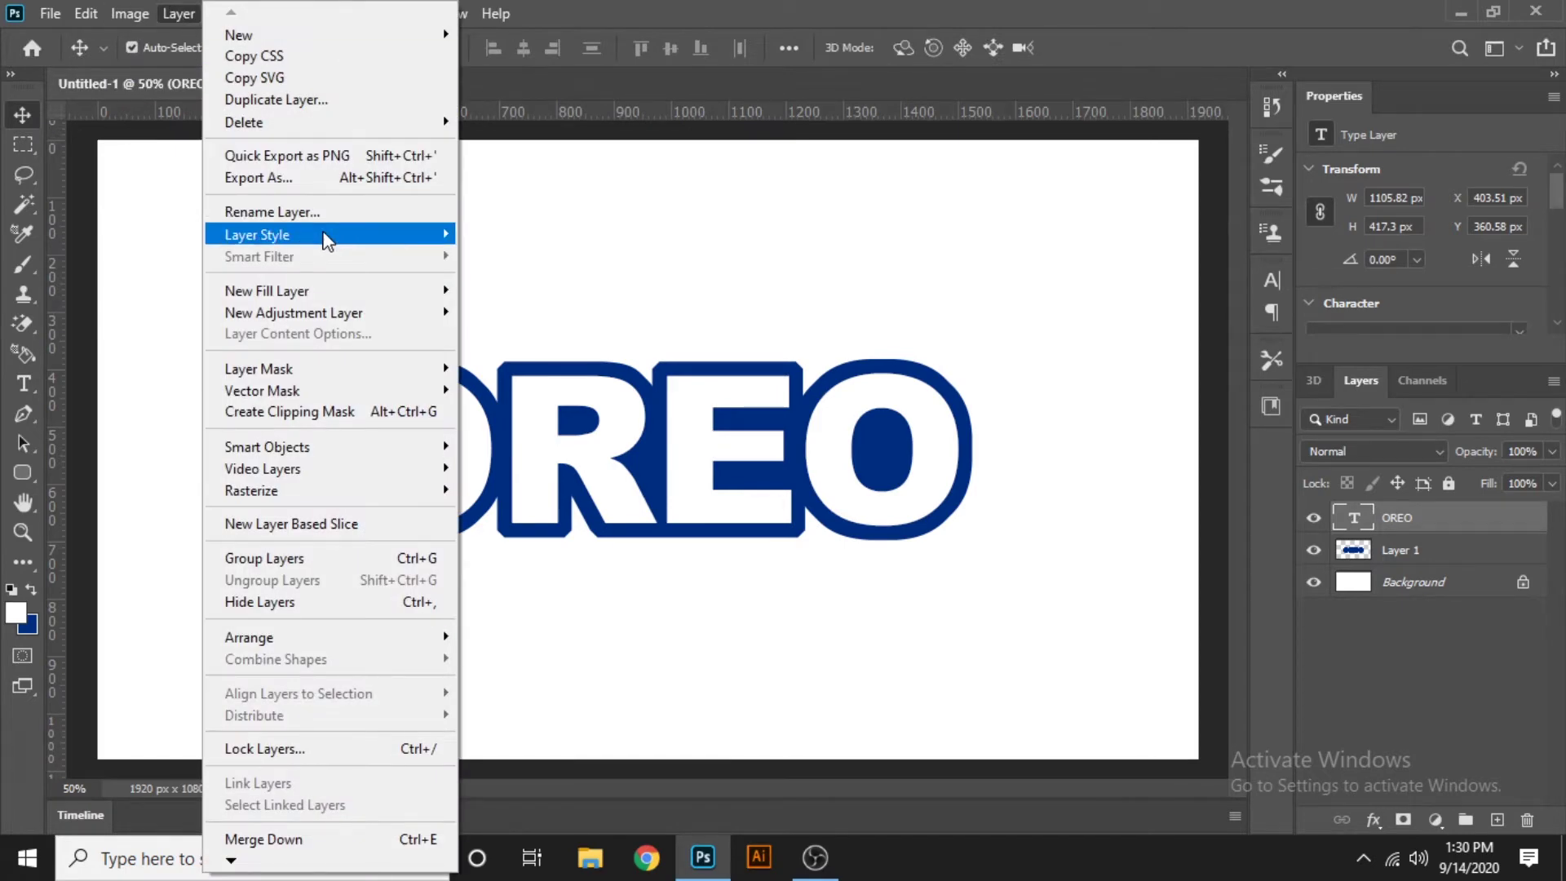
pyautogui.click(512, 267)
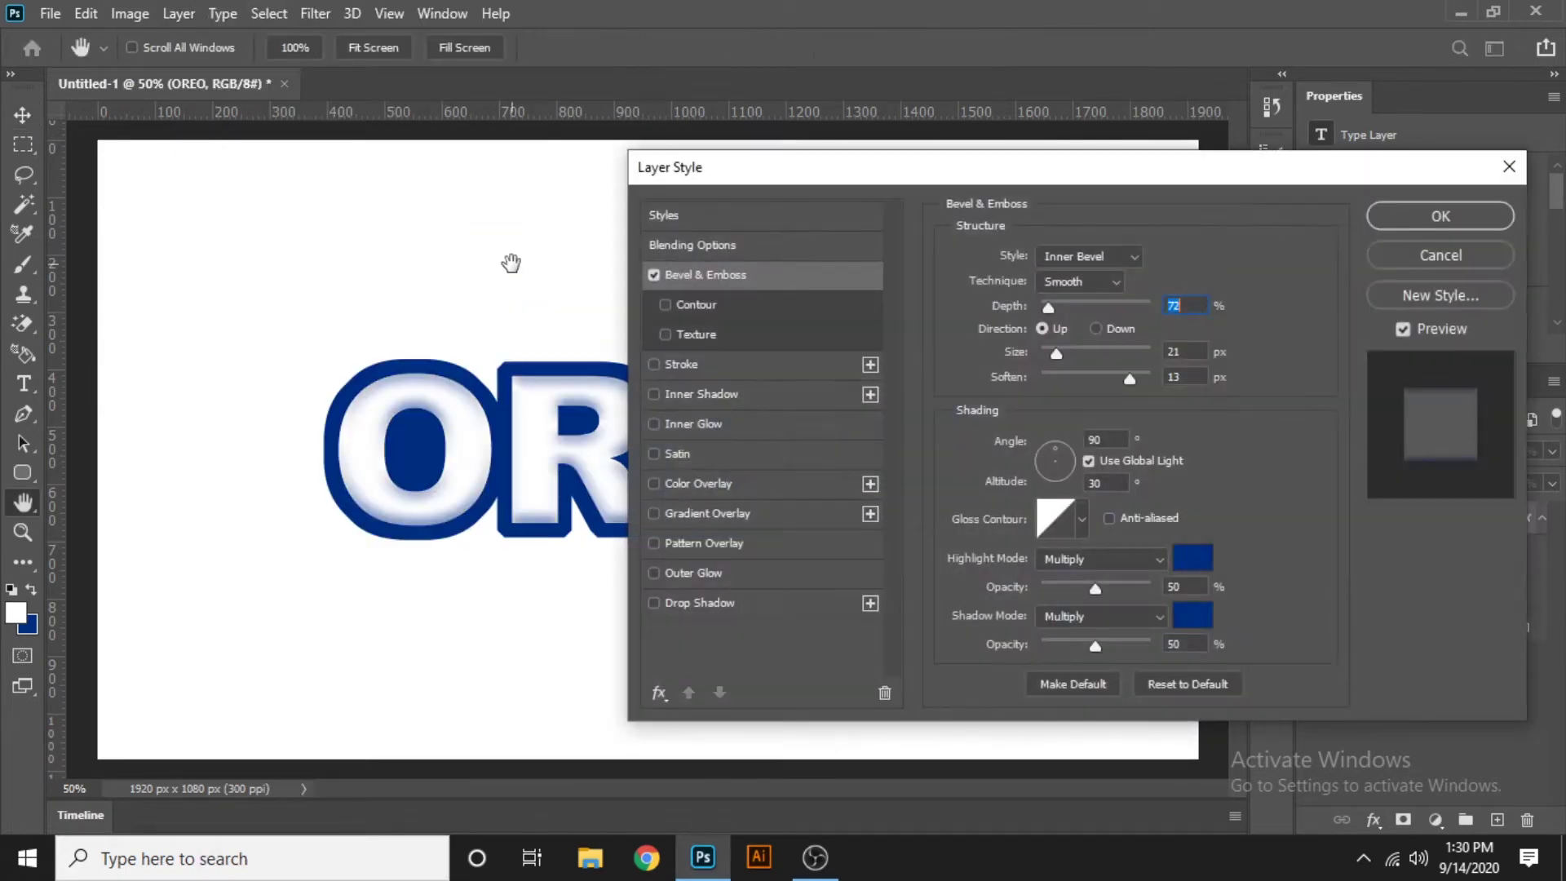
pyautogui.moveTo(878, 170); pyautogui.dragTo(1000, 85)
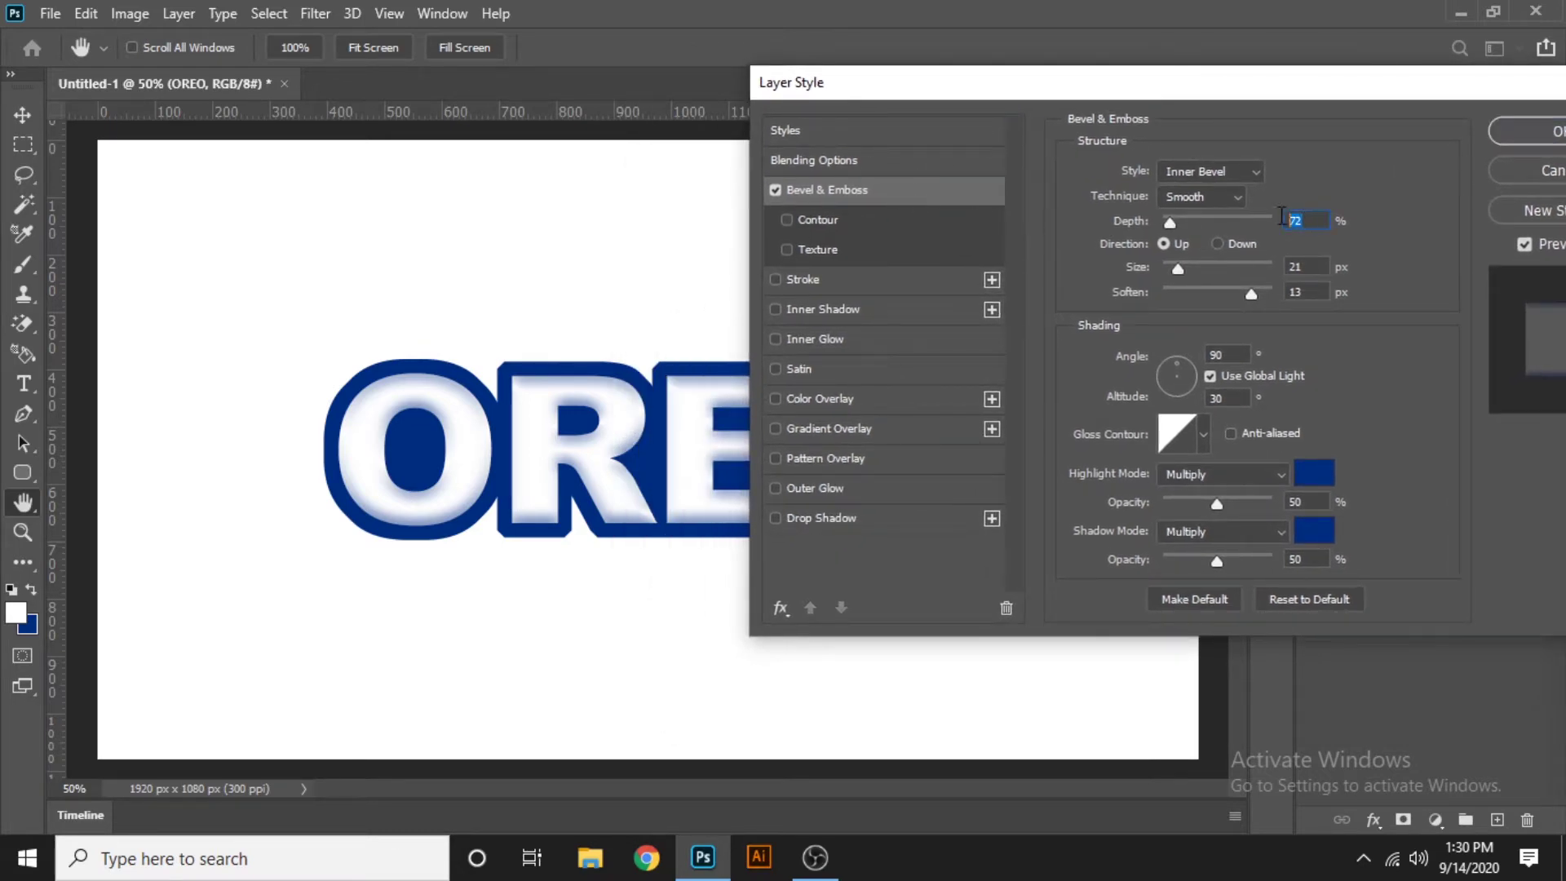
pyautogui.write('100')
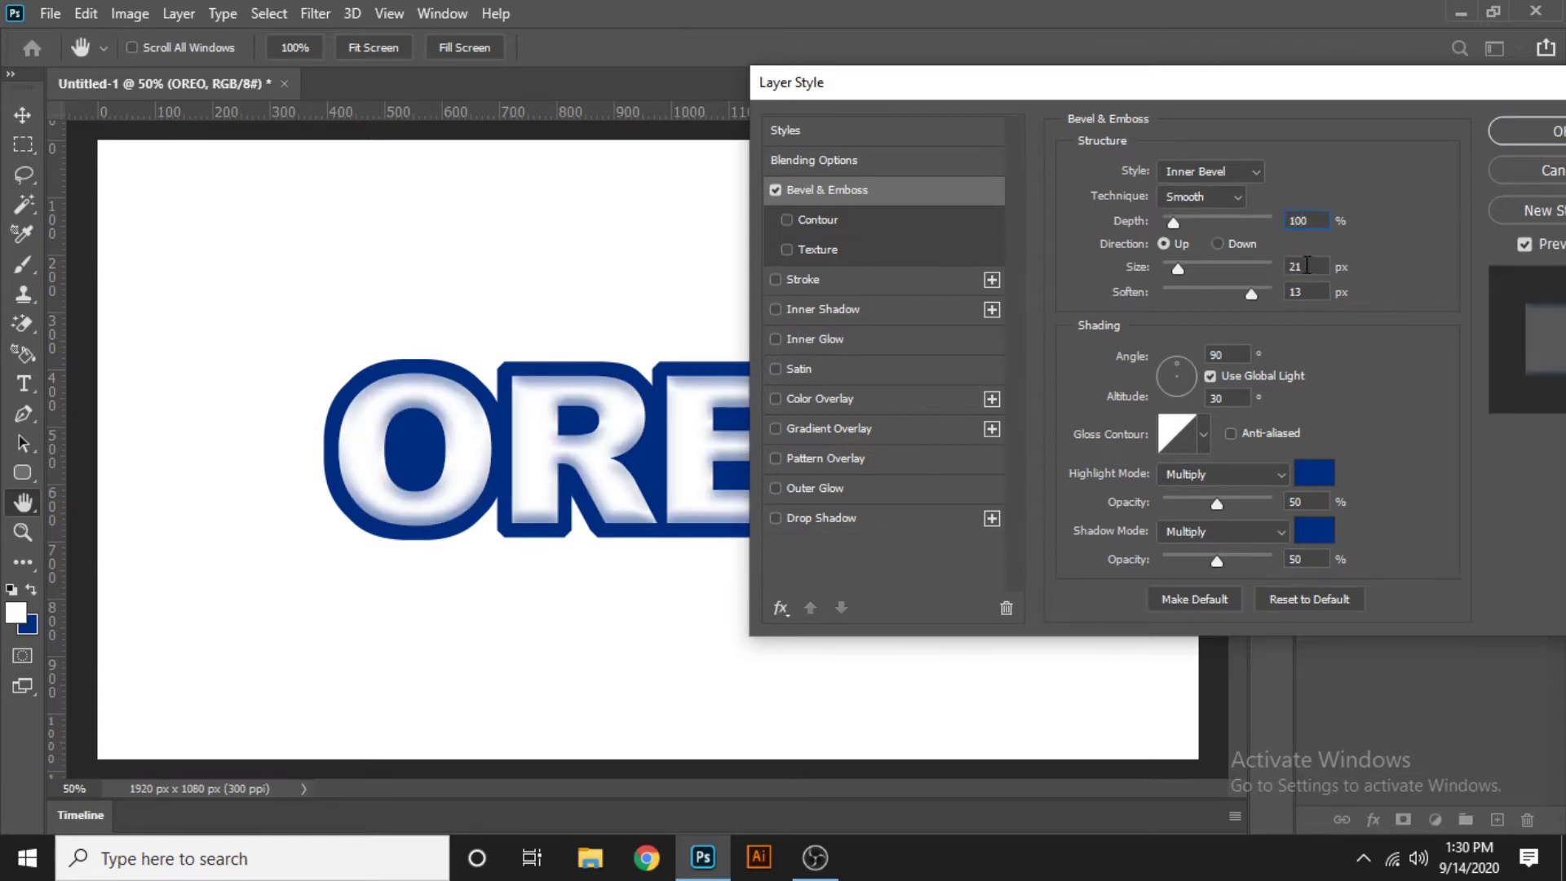
pyautogui.moveTo(1176, 269); pyautogui.dragTo(1174, 269)
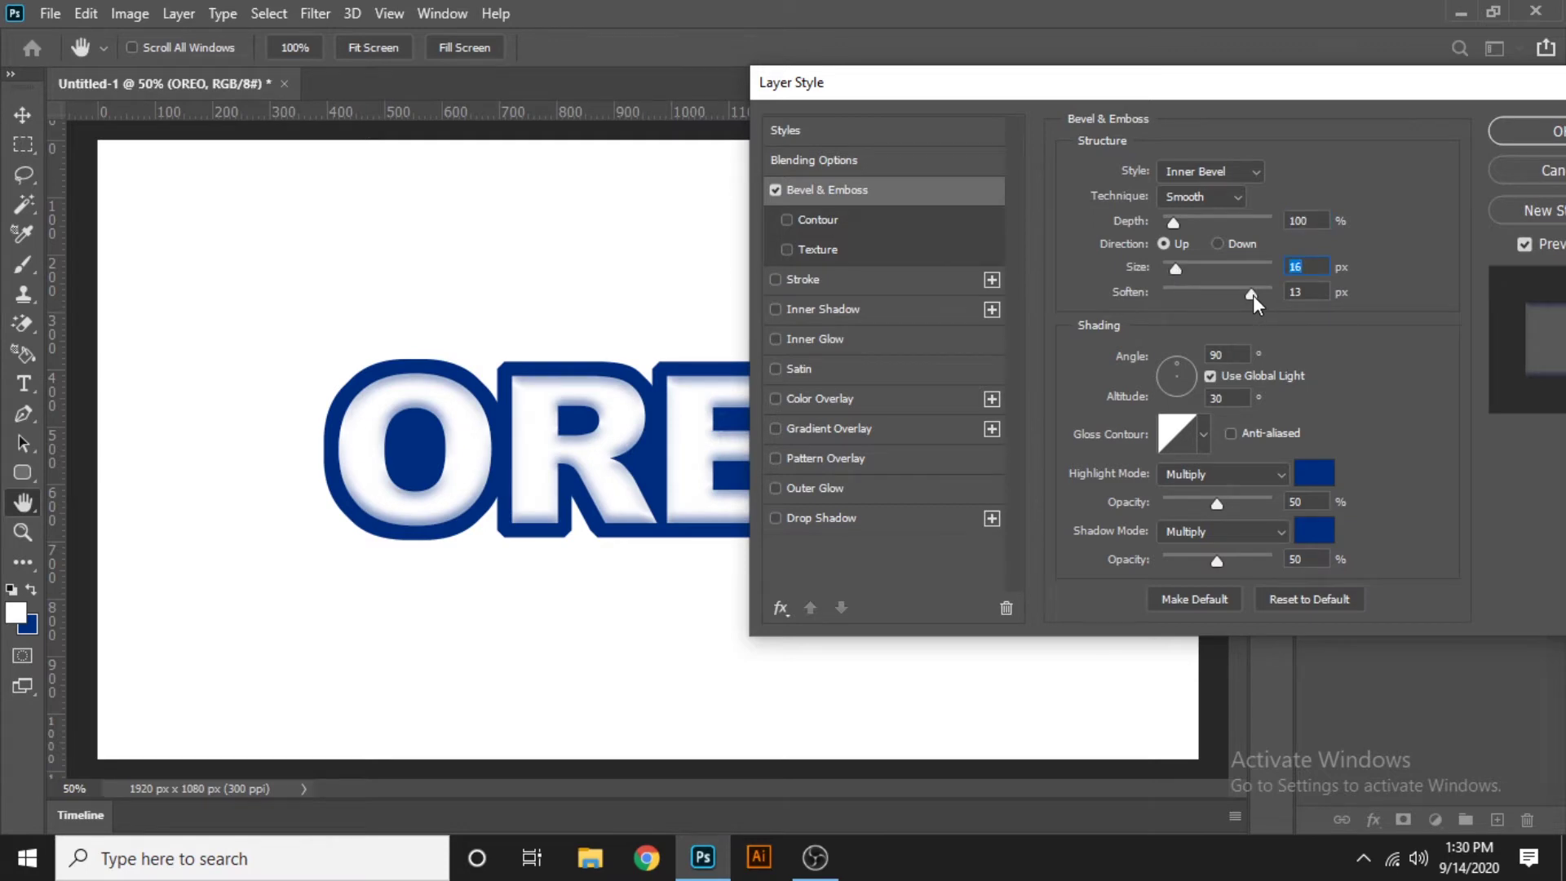
pyautogui.moveTo(1253, 297); pyautogui.dragTo(1186, 296)
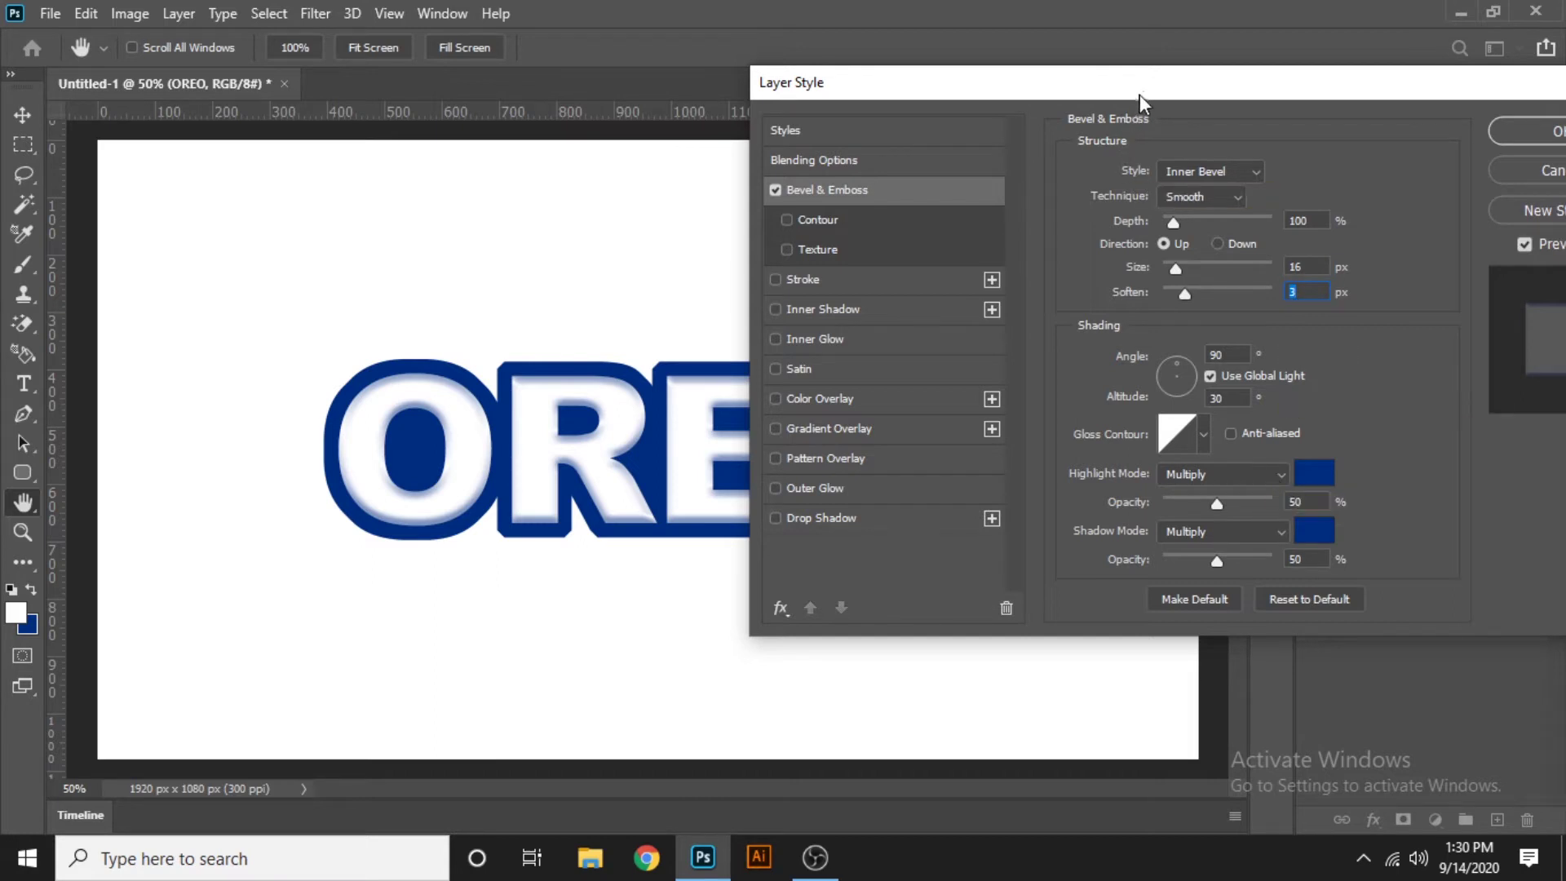
# - Set the bevel highlight opacity to 80% and shadow opacity to 86%
pyautogui.moveTo(1139, 95); pyautogui.dragTo(510, 225)
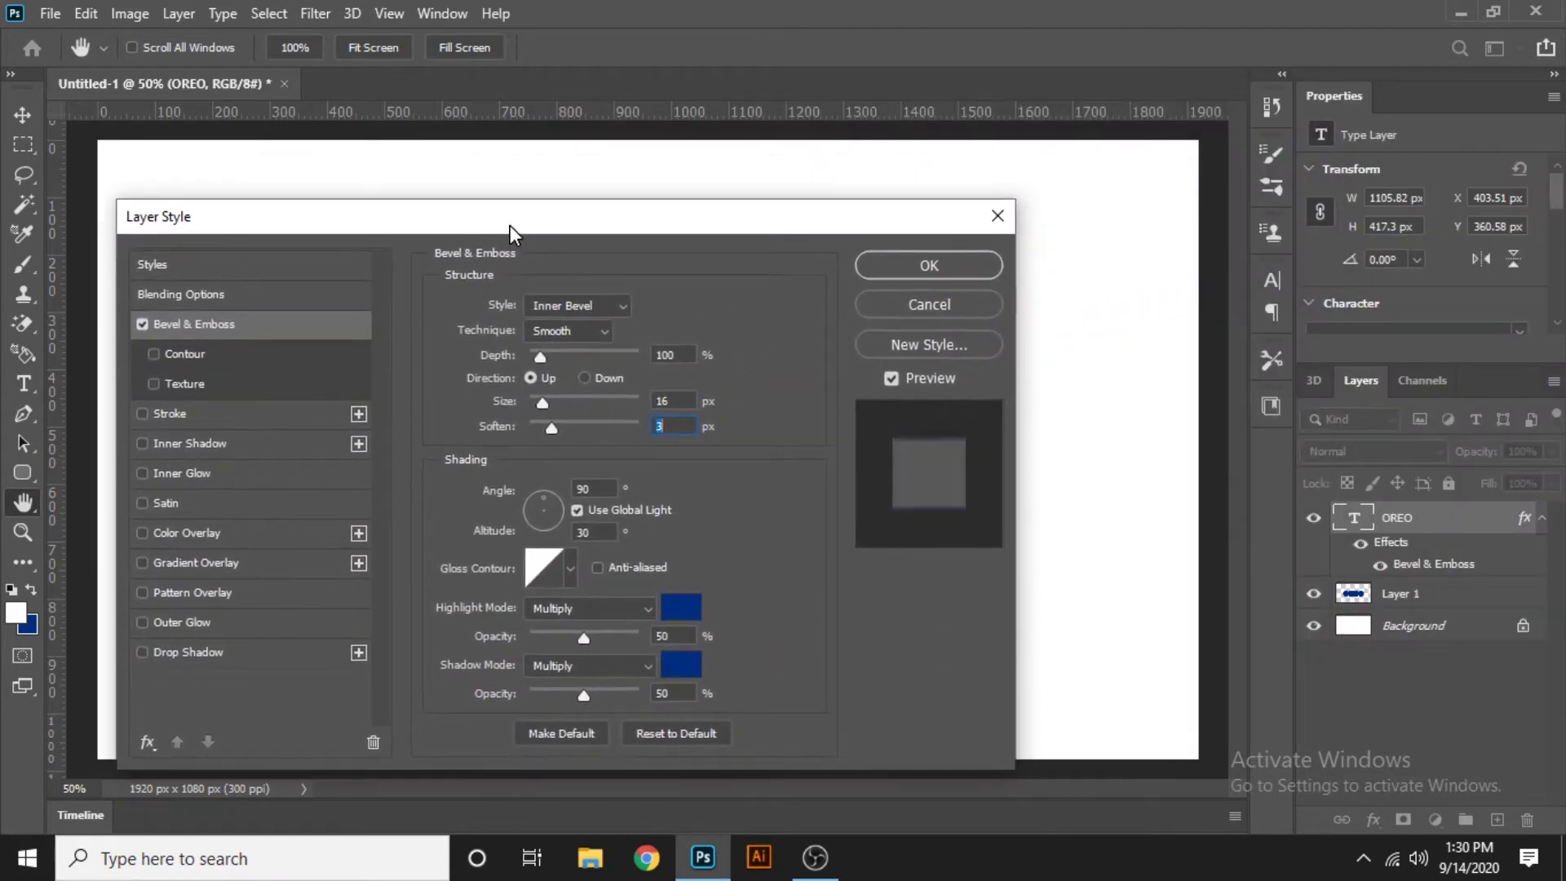
pyautogui.click(667, 635)
pyautogui.write('80')
pyautogui.write('86')
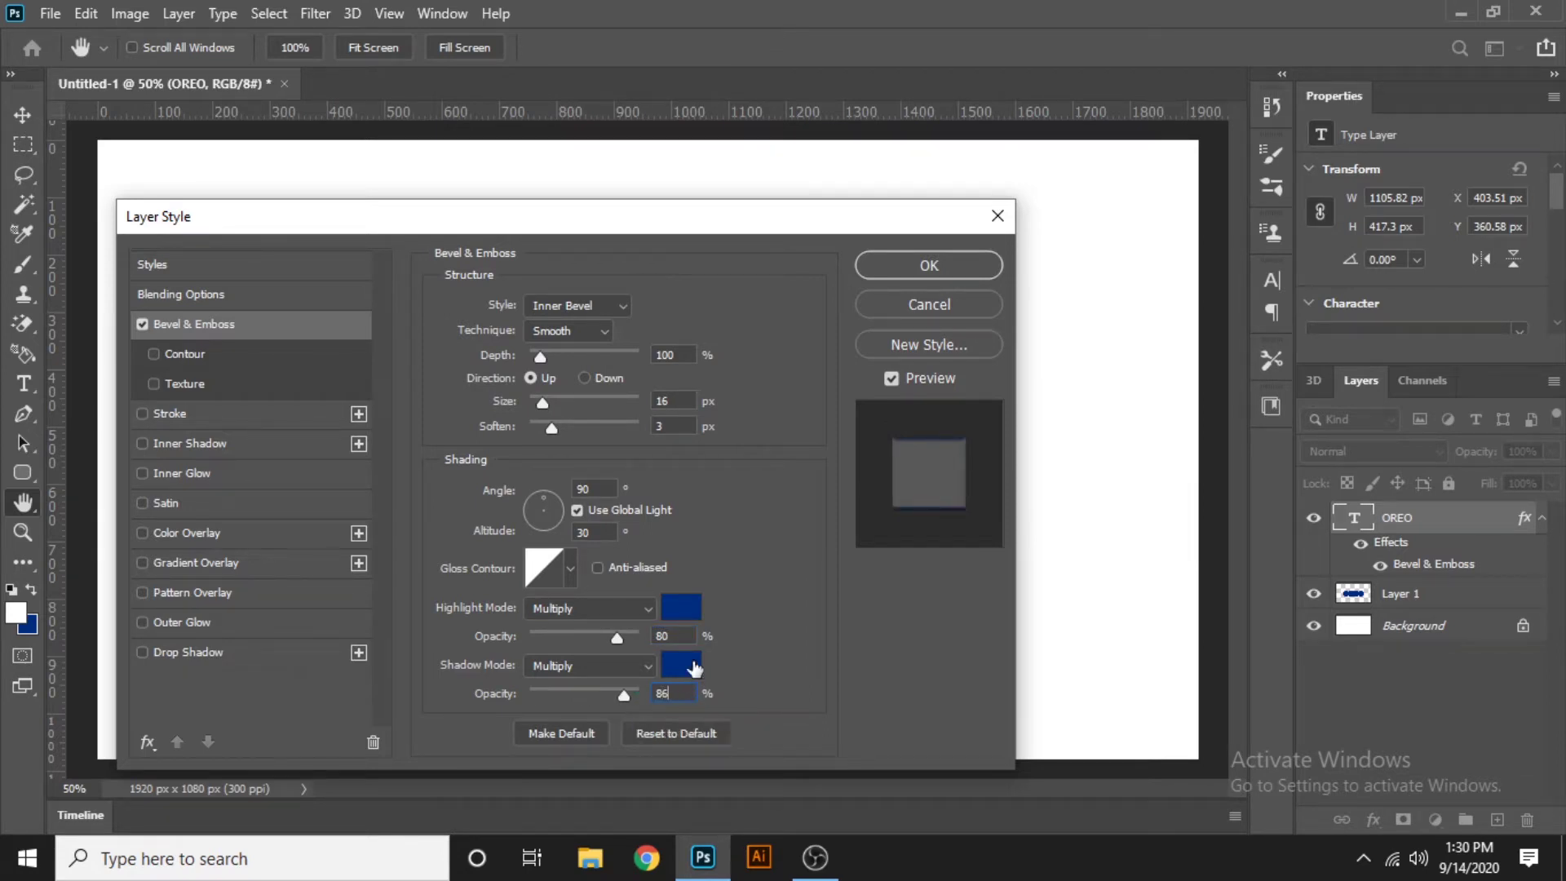
pyautogui.moveTo(636, 224); pyautogui.dragTo(1160, 194)
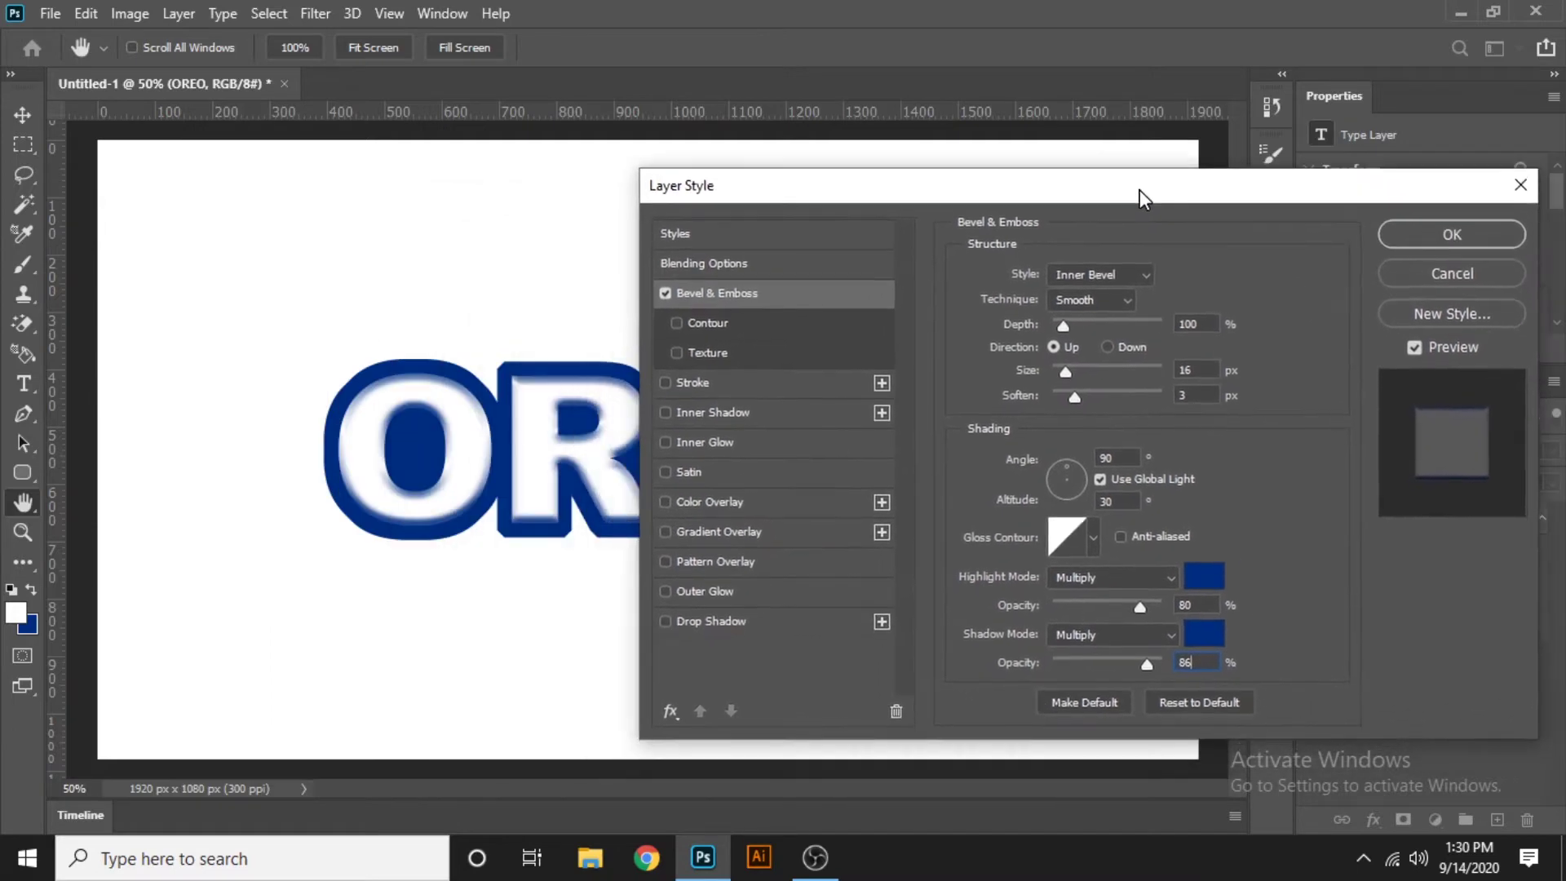
# - Set the bevel highlight and shadow colours to light blue-grey 96afc8
pyautogui.click(1205, 577)
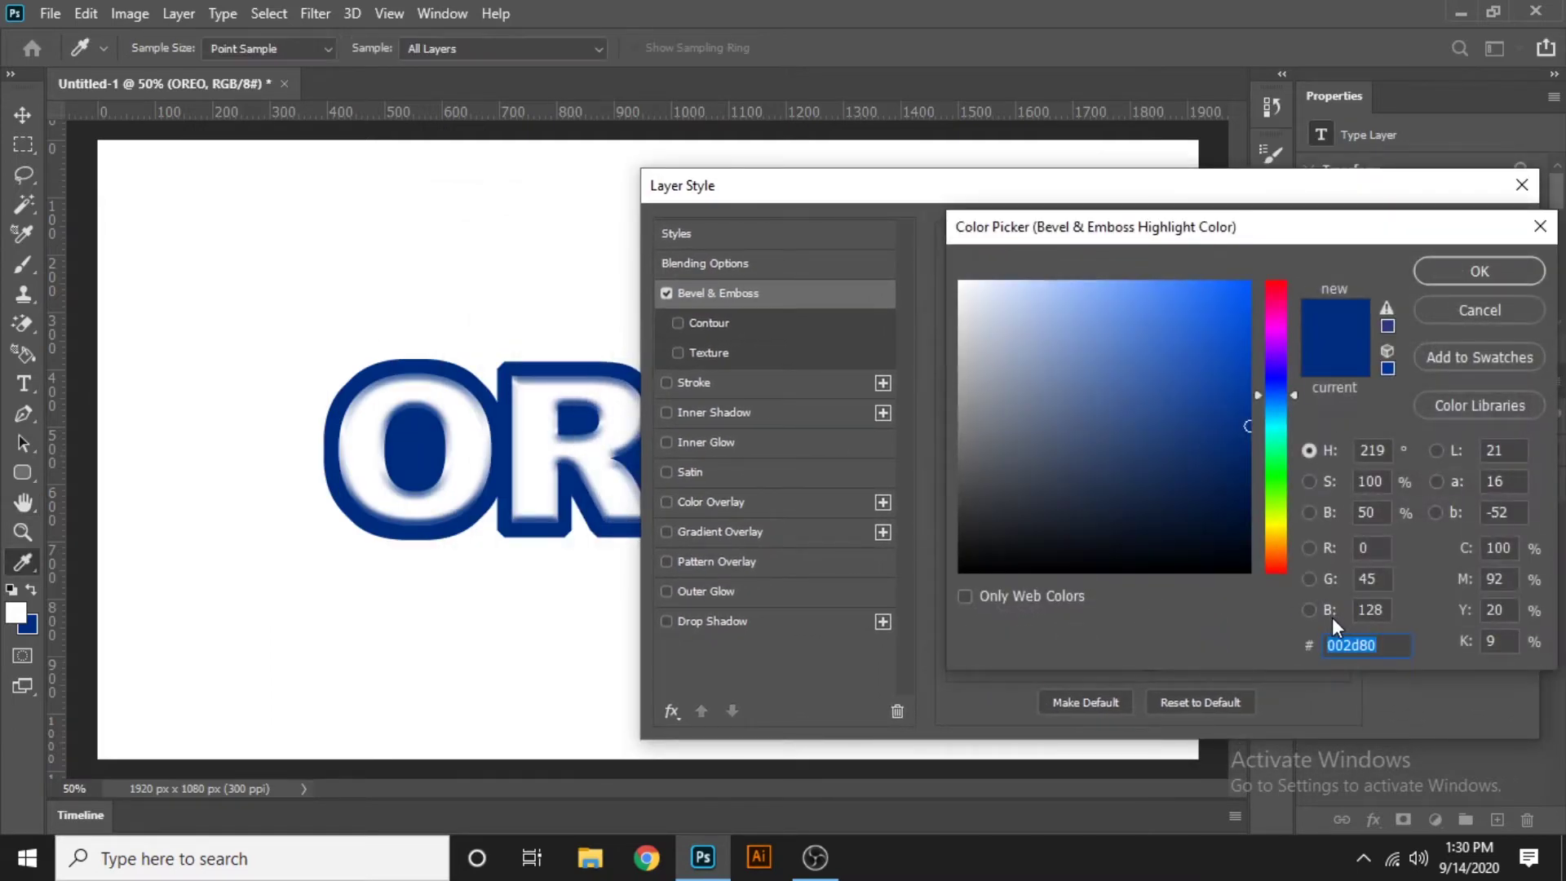
pyautogui.write('9')
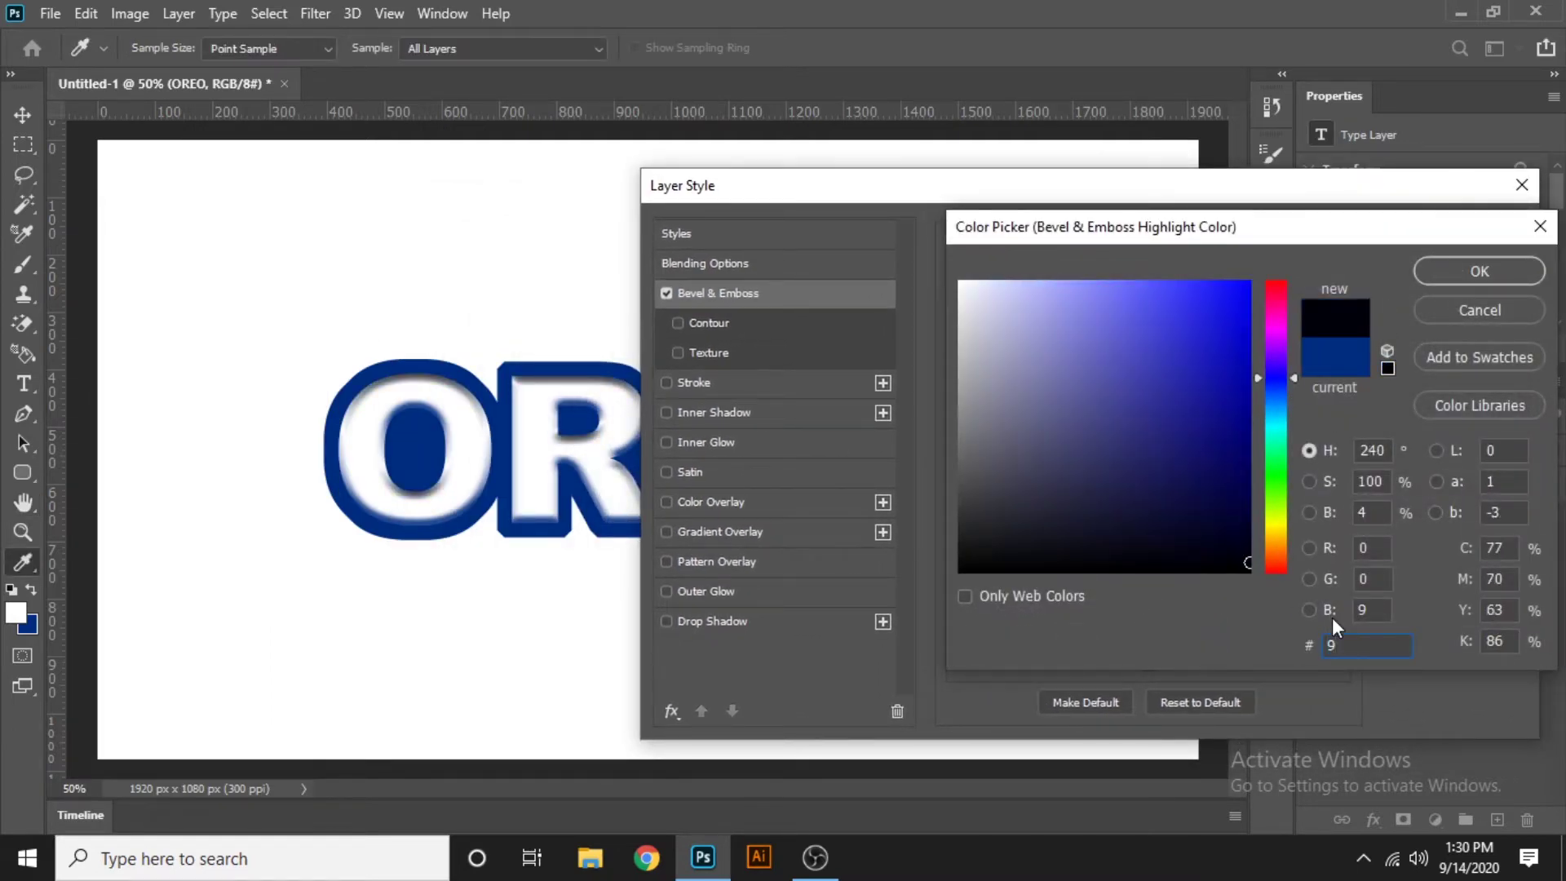
pyautogui.write('6a')
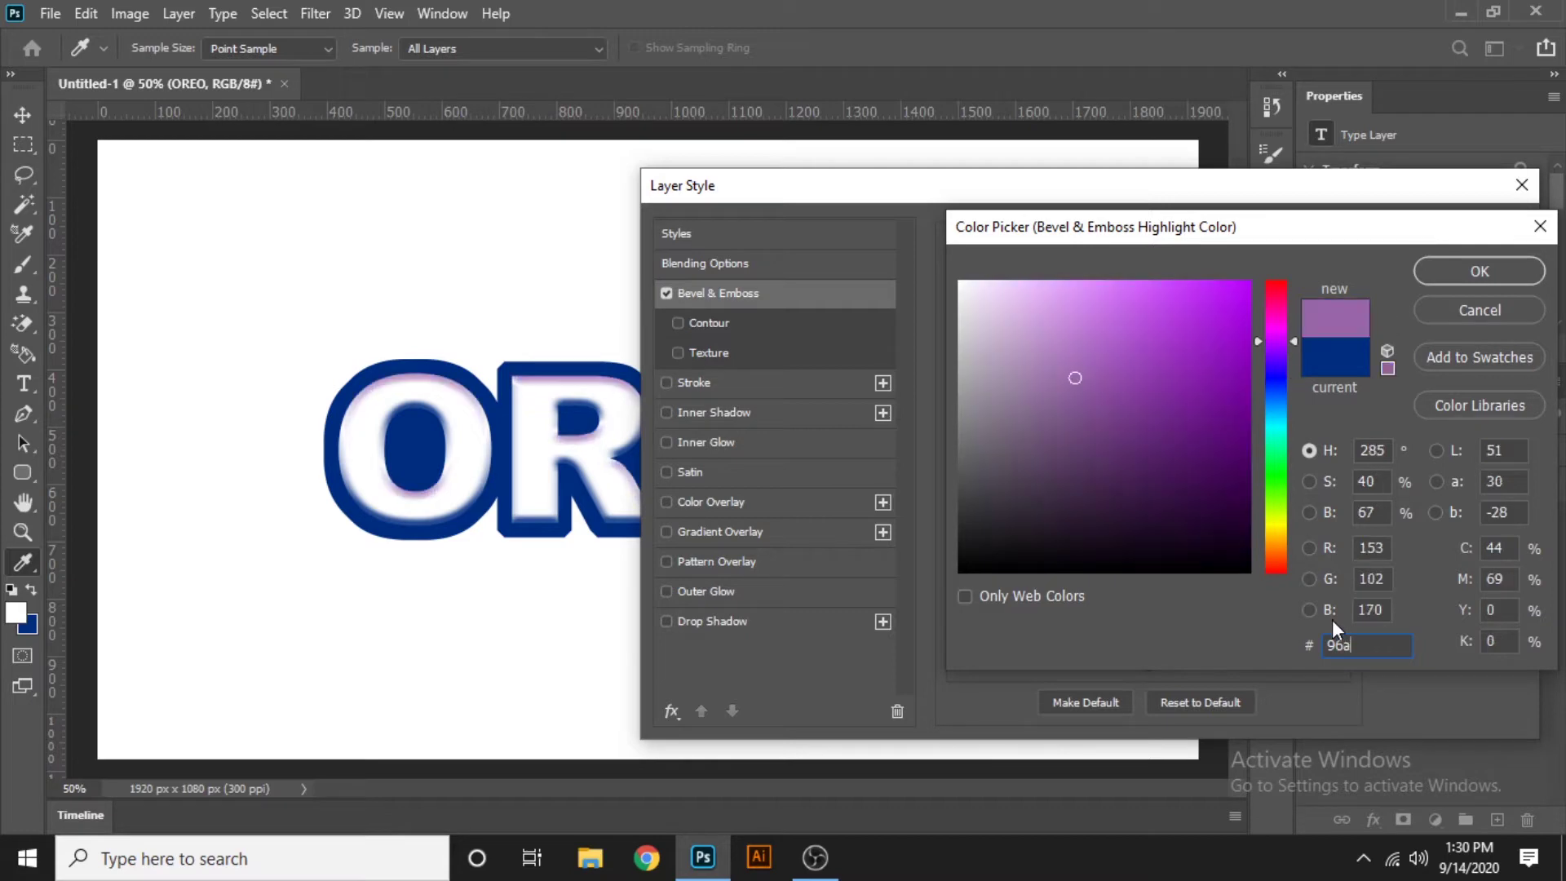
pyautogui.write('f')
pyautogui.write('d8')
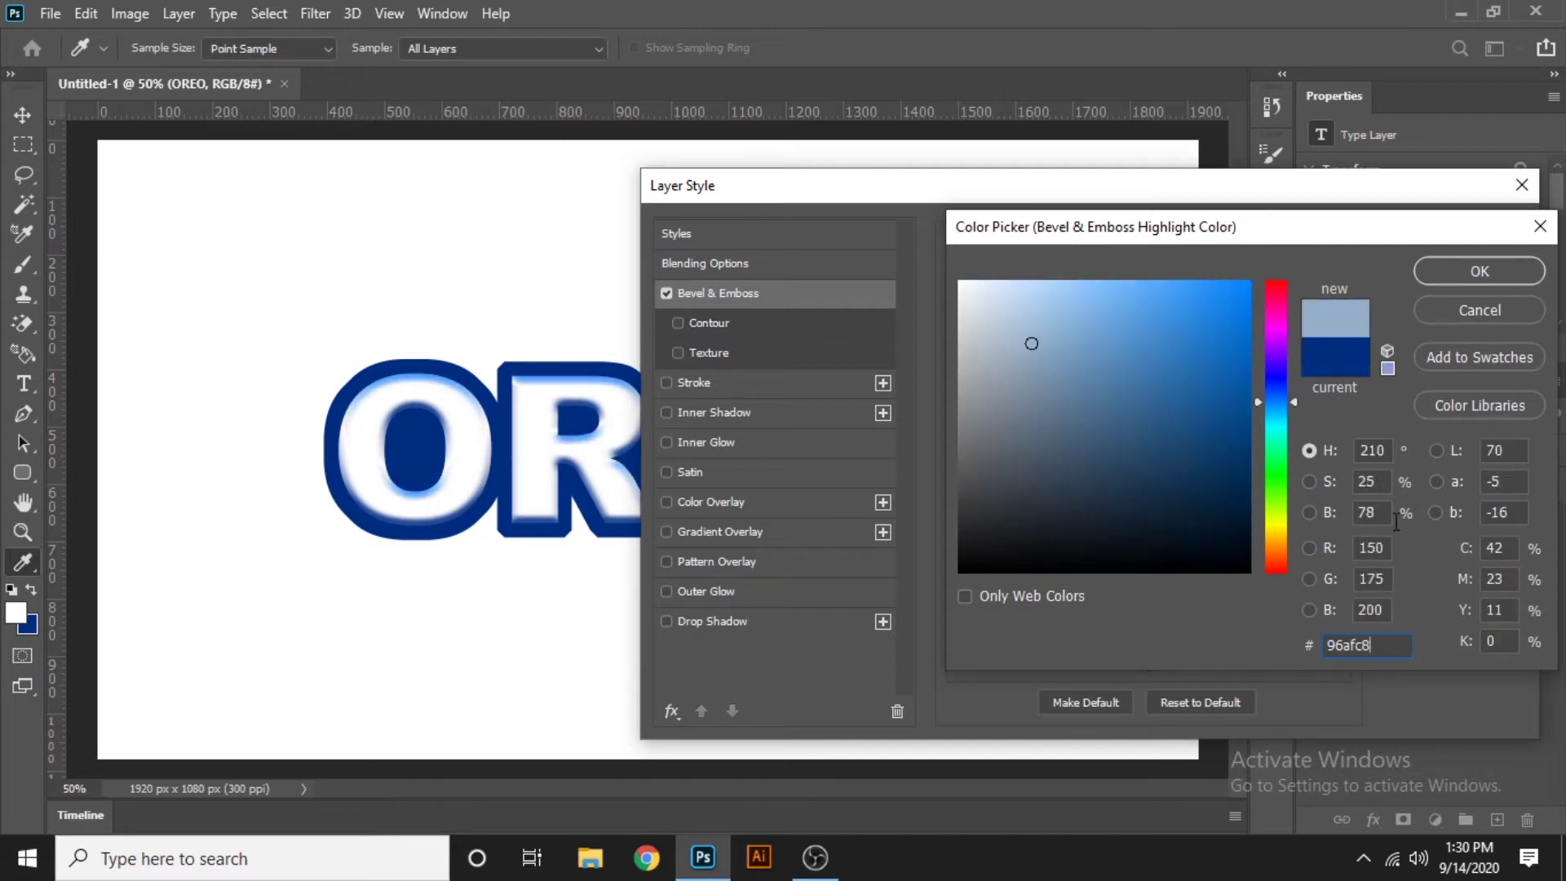
pyautogui.click(1478, 271)
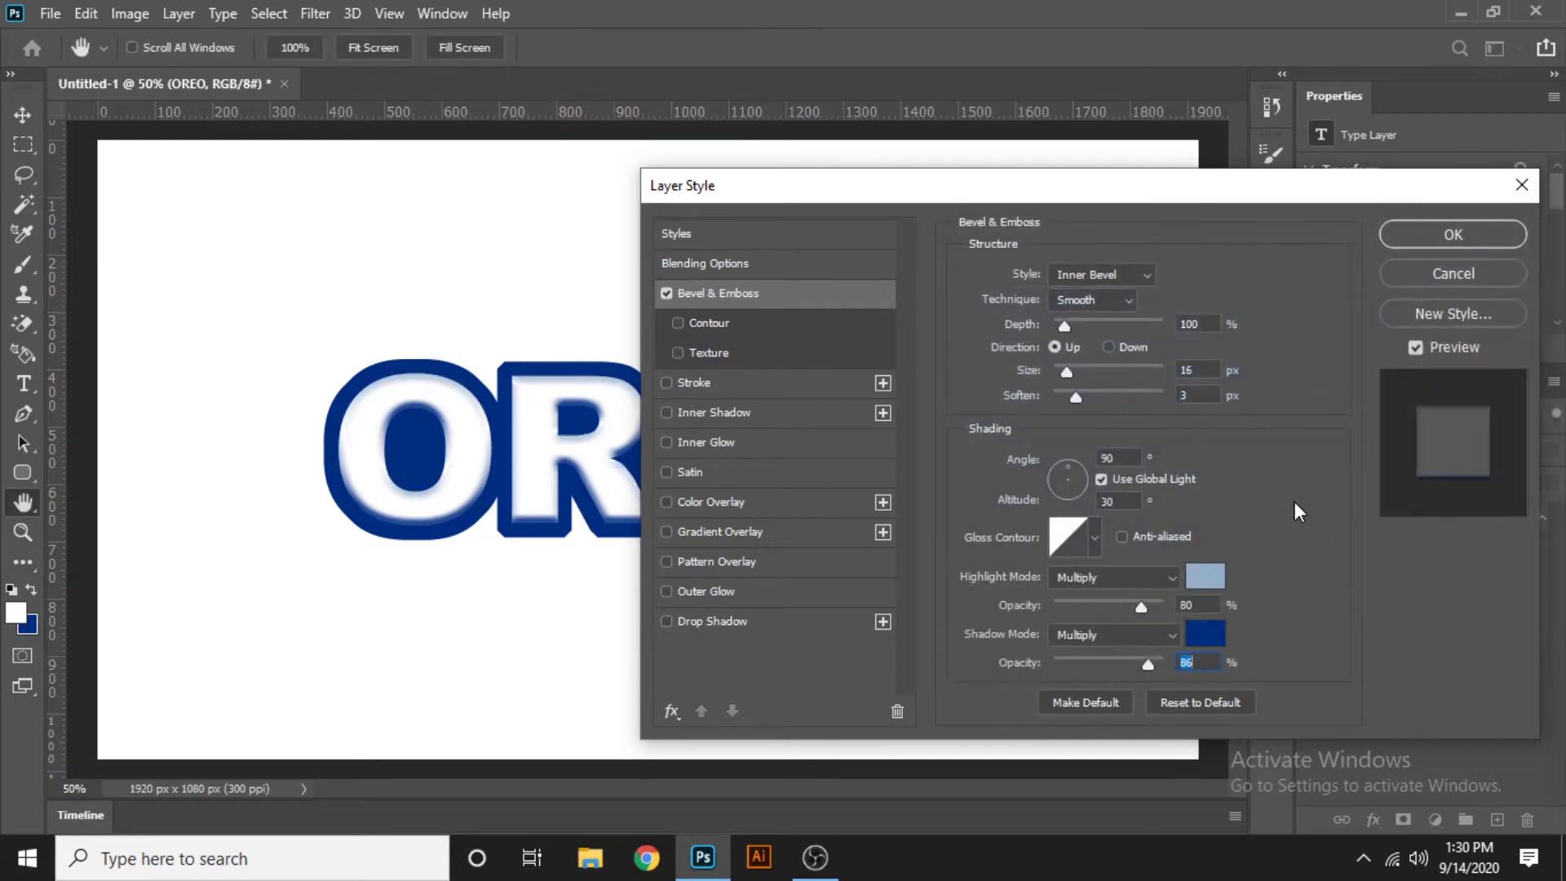
pyautogui.click(1199, 634)
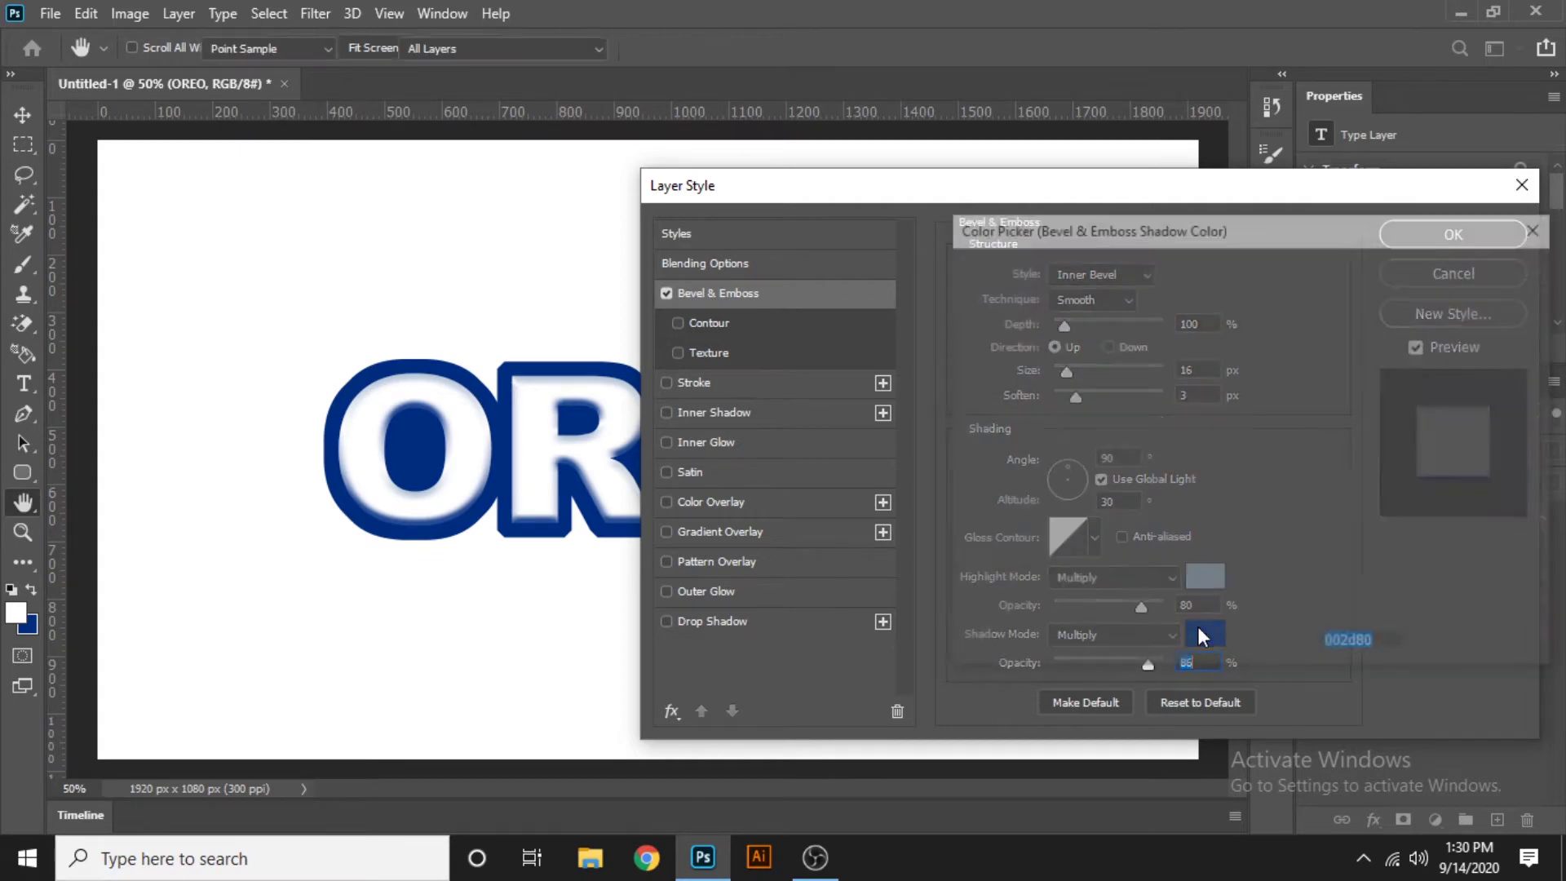
pyautogui.write('ffffff')
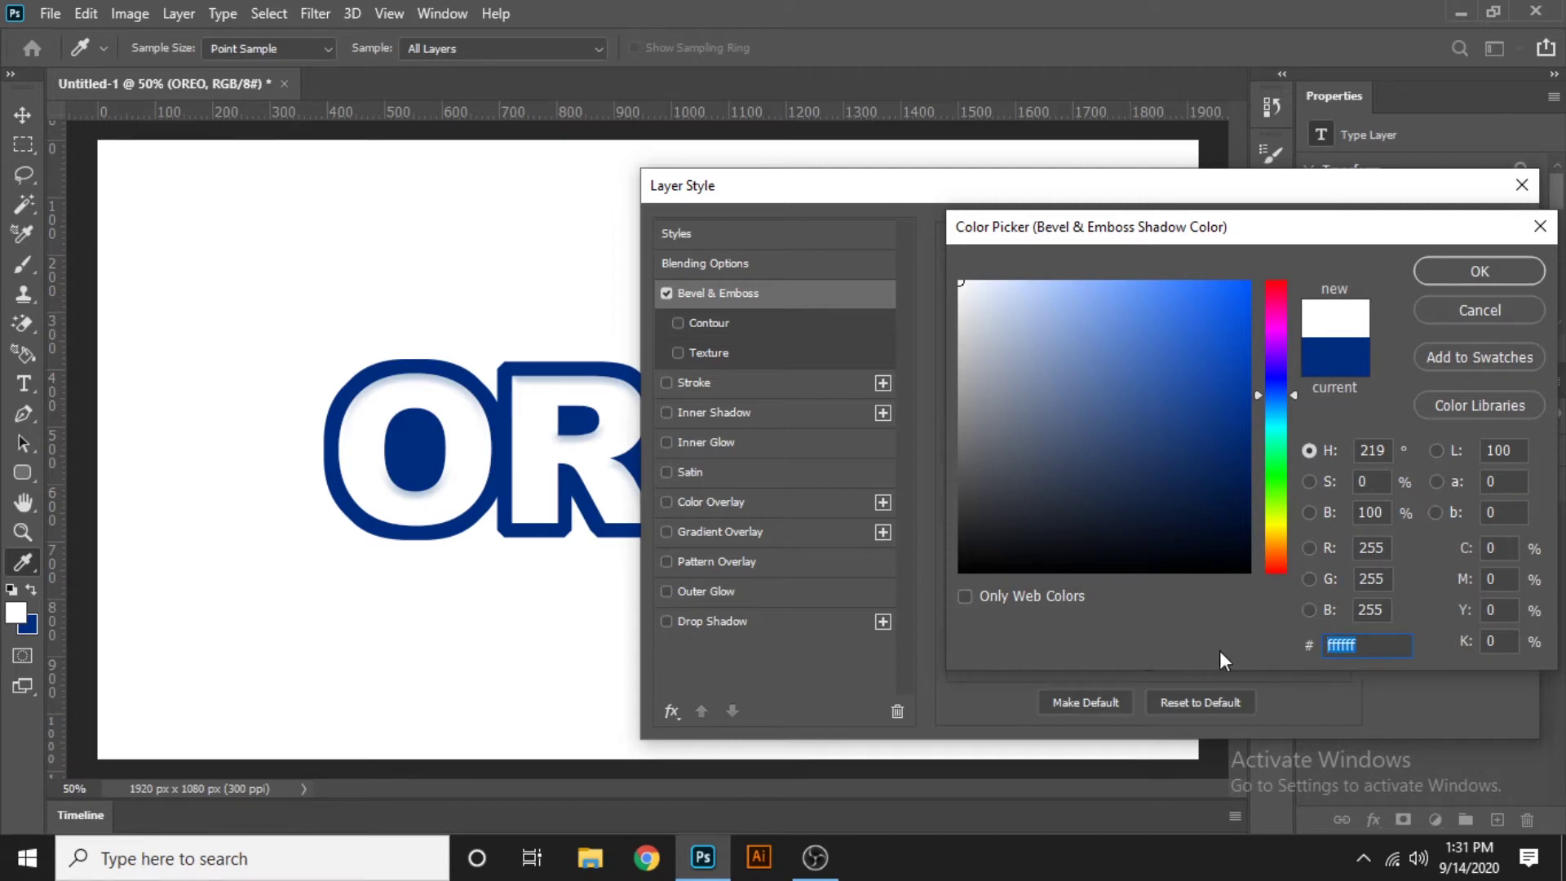
pyautogui.write('96')
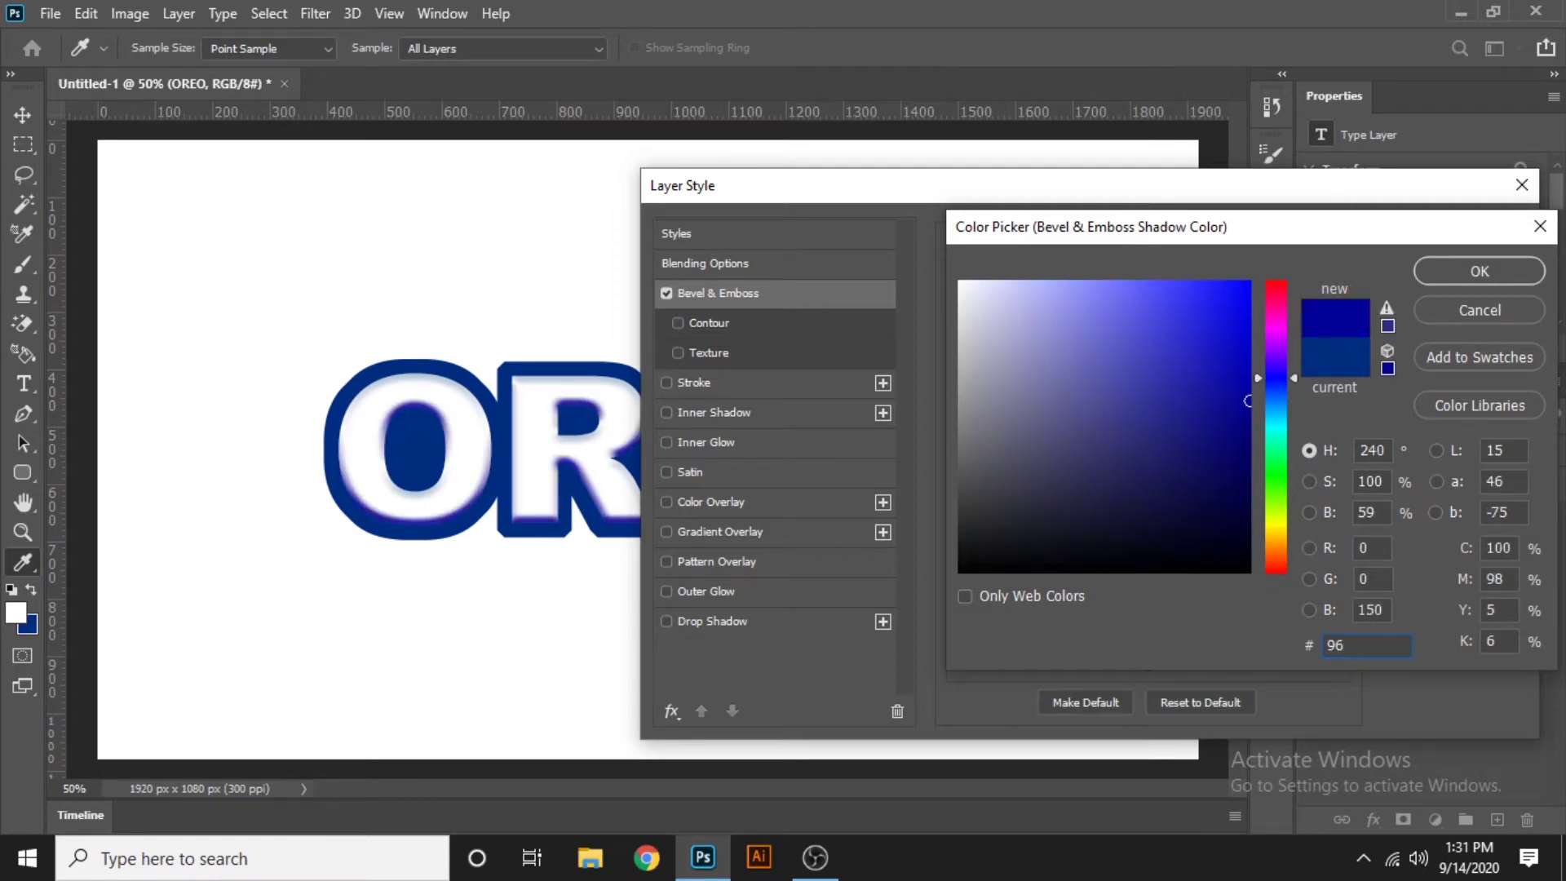
pyautogui.write('afc8')
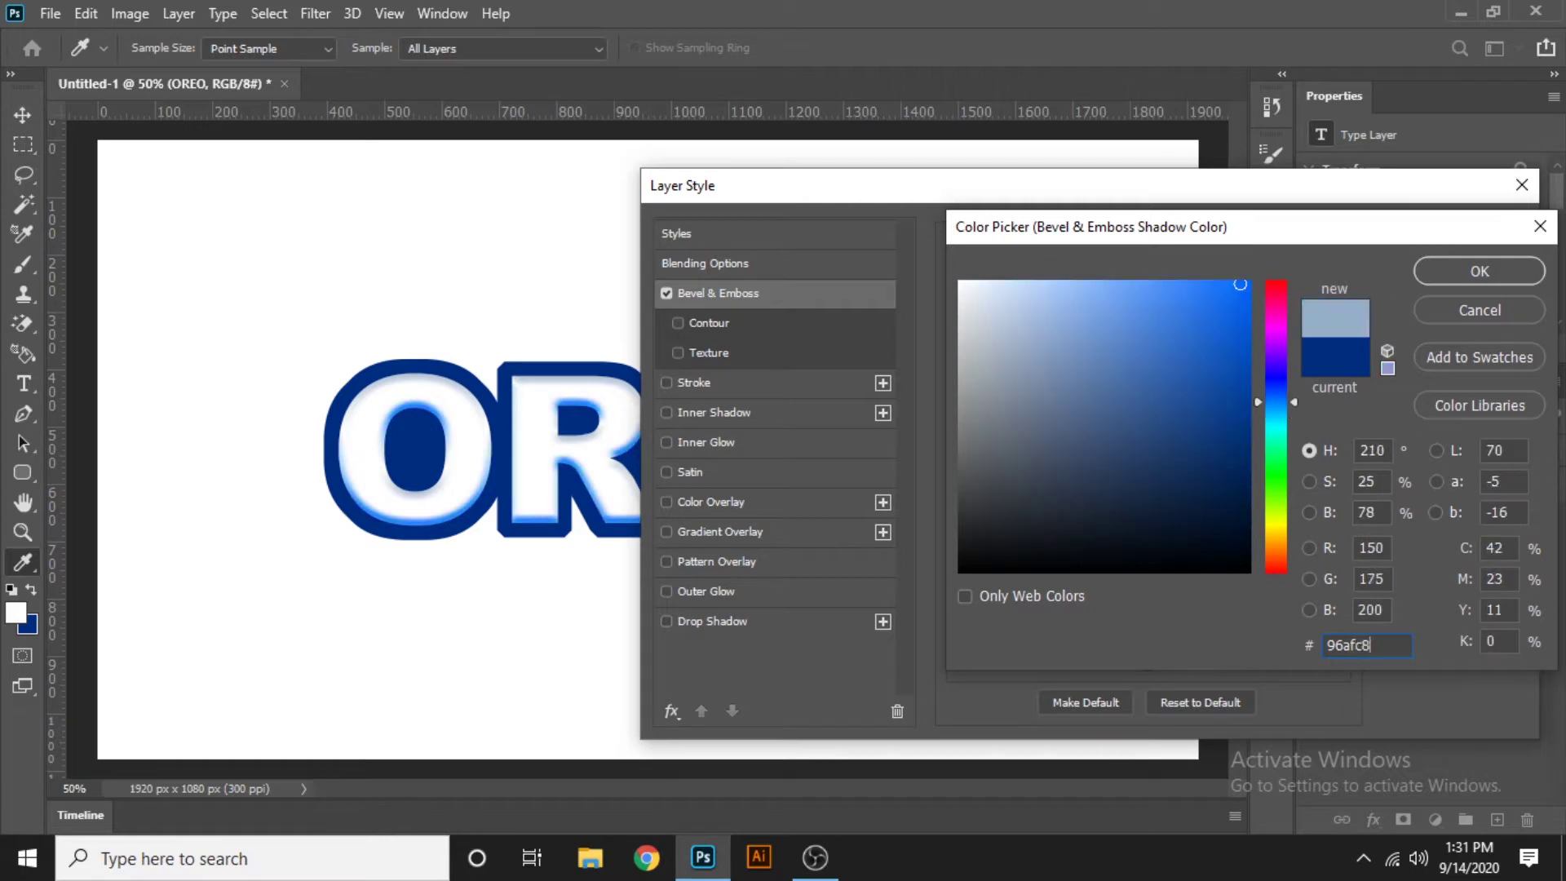
pyautogui.press('Return')
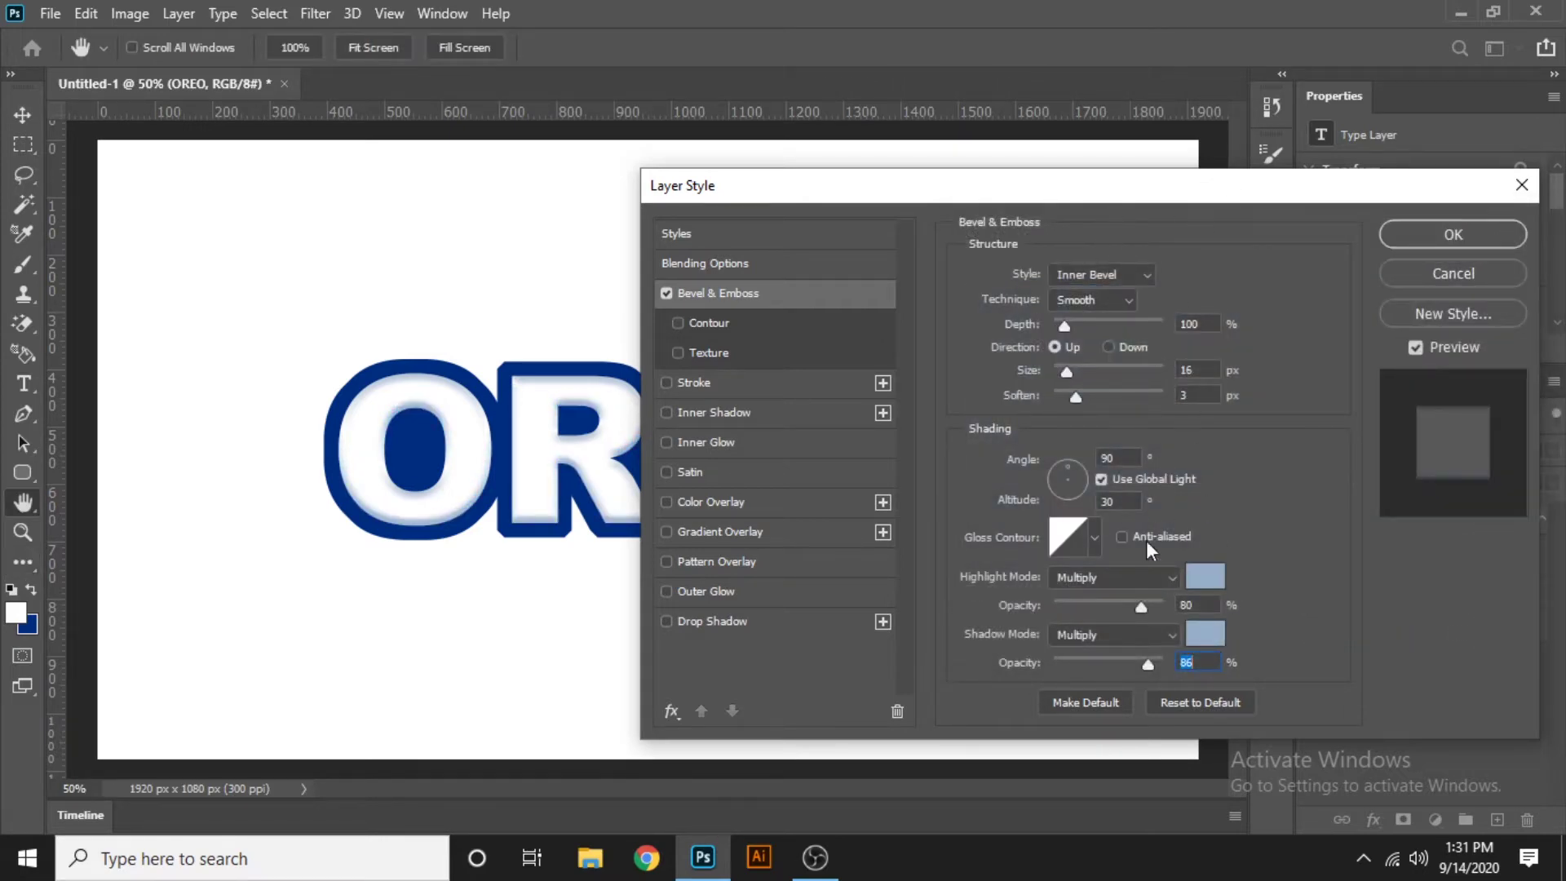
# - Switch both the bevel highlight and shadow blend modes to Normal
pyautogui.click(1142, 579)
pyautogui.click(1142, 278)
pyautogui.click(1154, 637)
pyautogui.click(1132, 280)
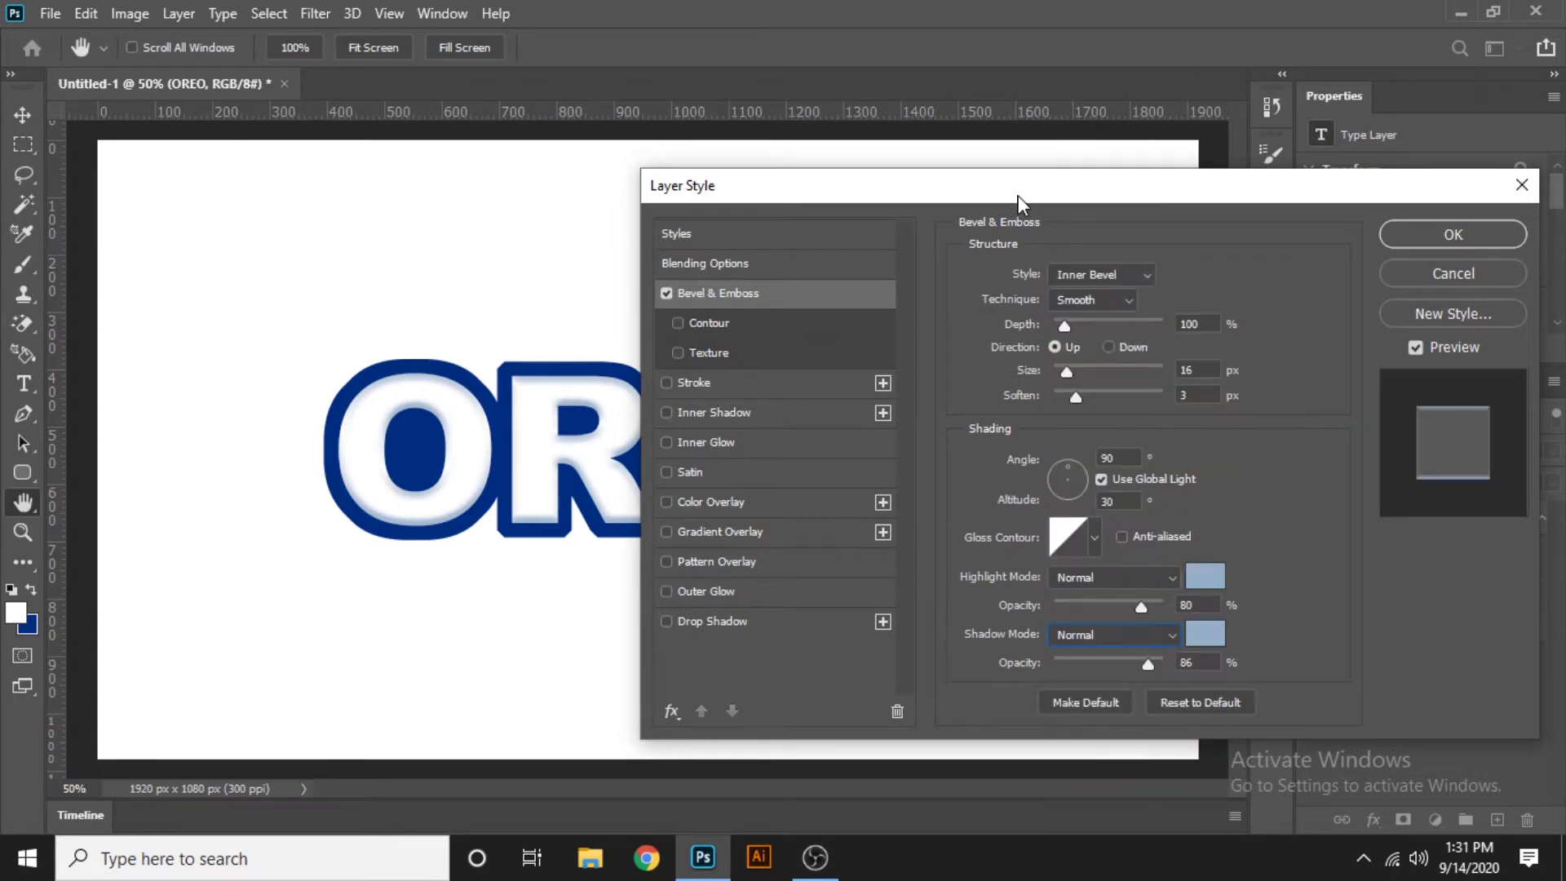
pyautogui.moveTo(1018, 196)
pyautogui.mouseDown()
pyautogui.moveTo(1364, 159)
pyautogui.moveTo(1130, 152)
pyautogui.mouseUp()
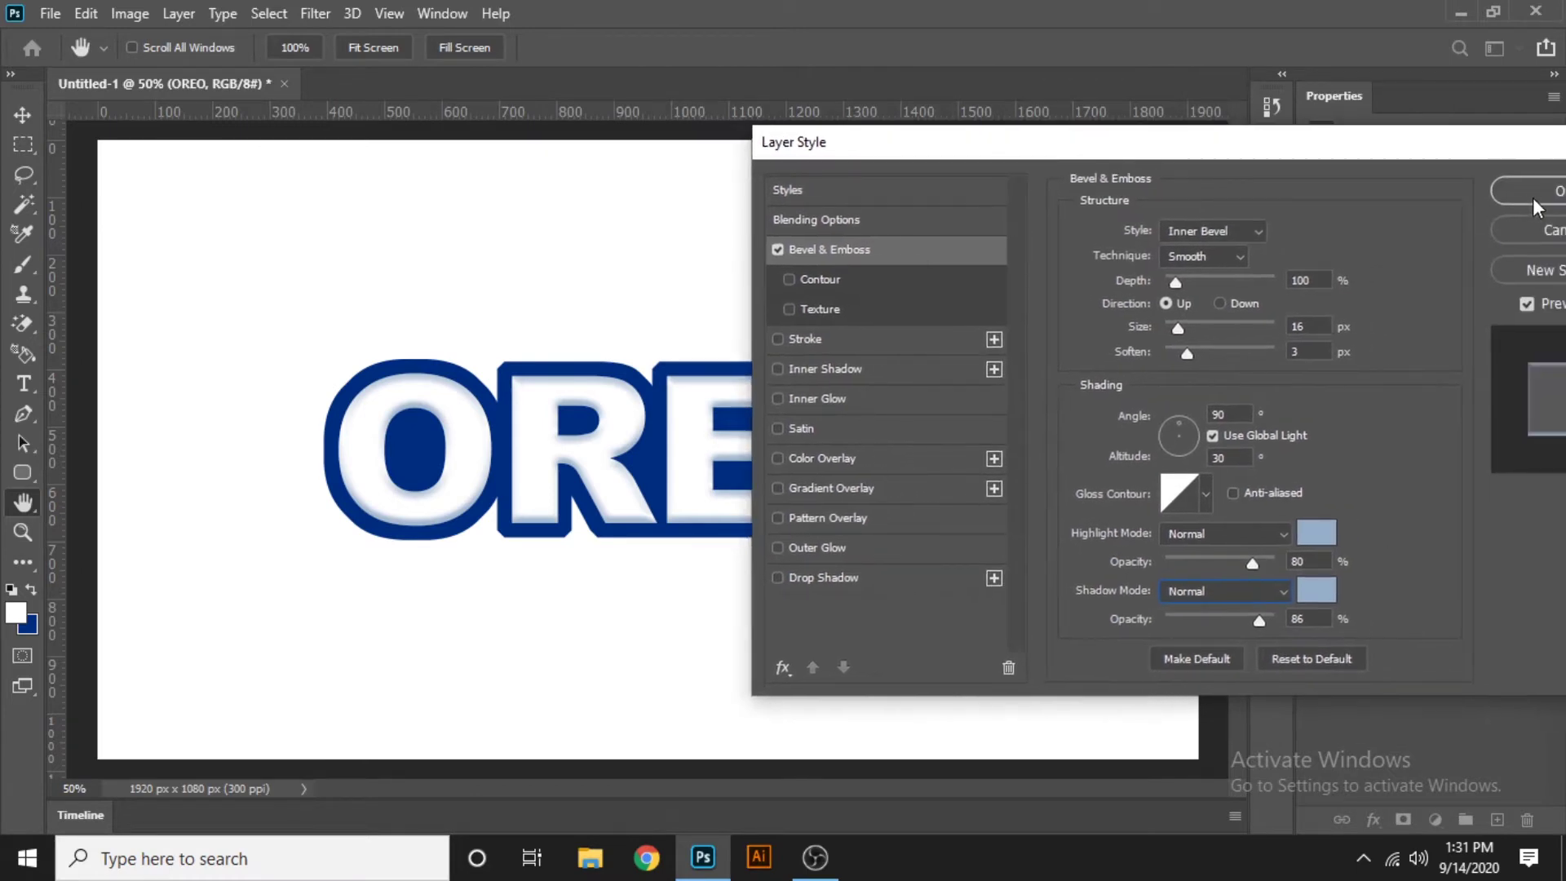
# - Apply the bevel, then select Layer 1's pixels and expand the selection by 10 px
pyautogui.click(1534, 196)
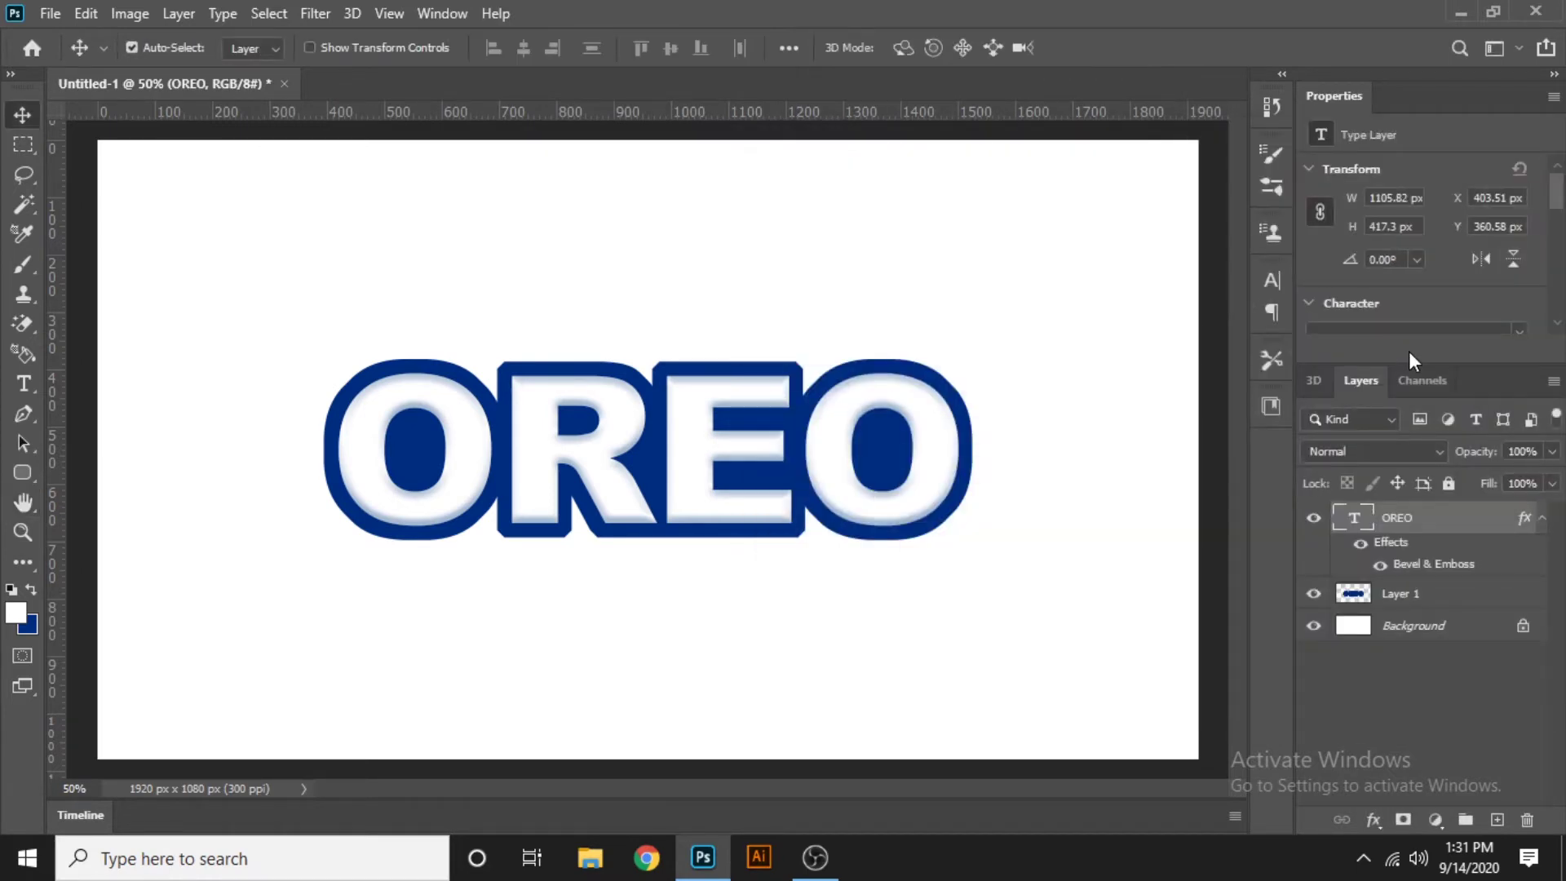
pyautogui.click(1350, 598)
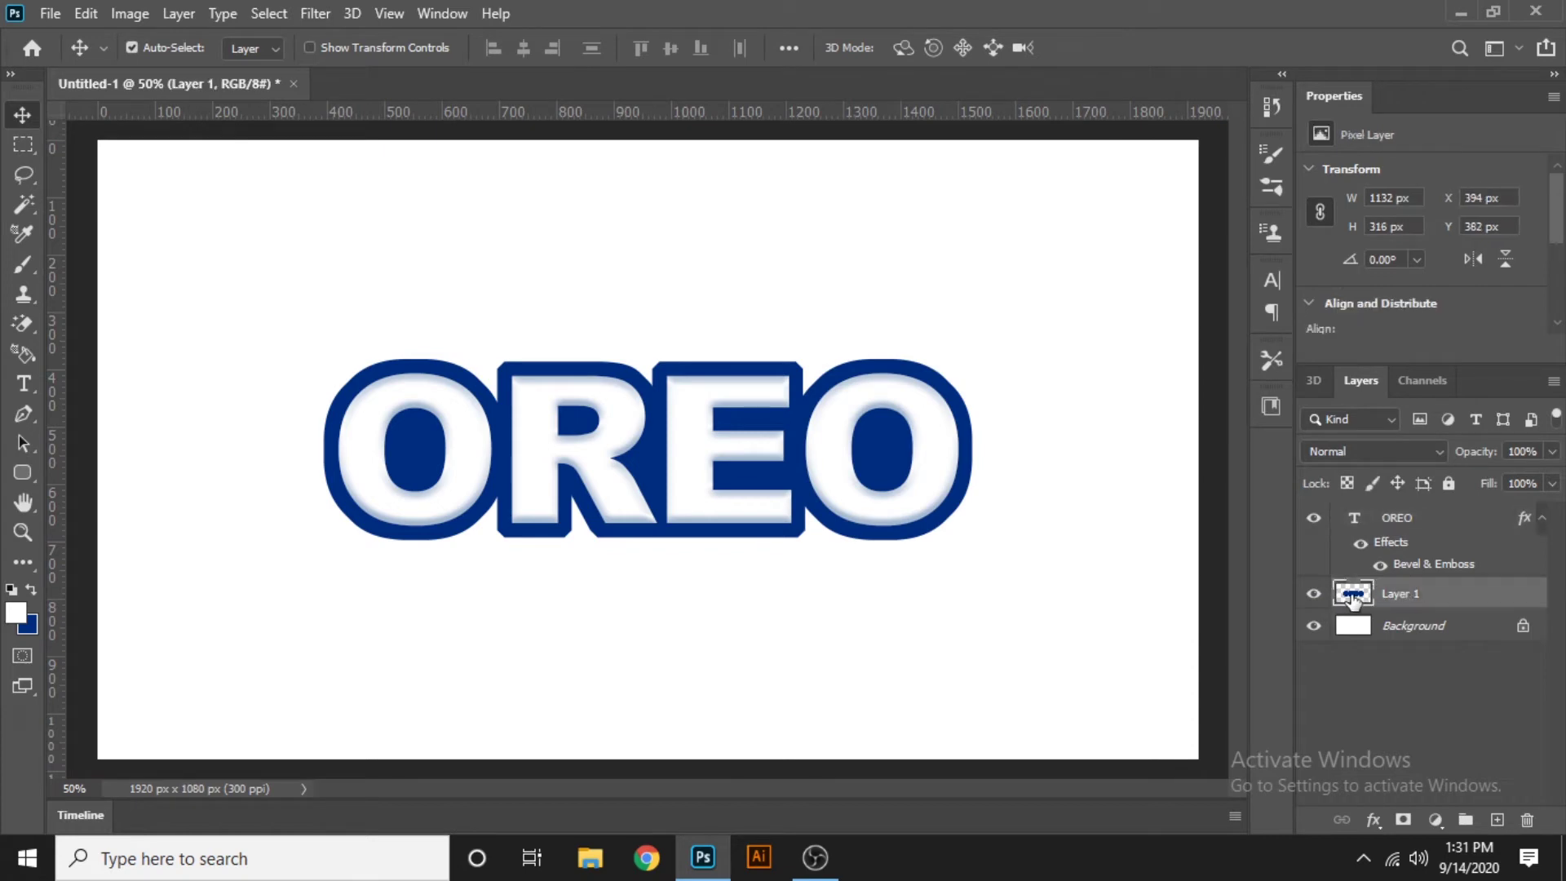
pyautogui.rightClick(1352, 599)
pyautogui.click(1339, 200)
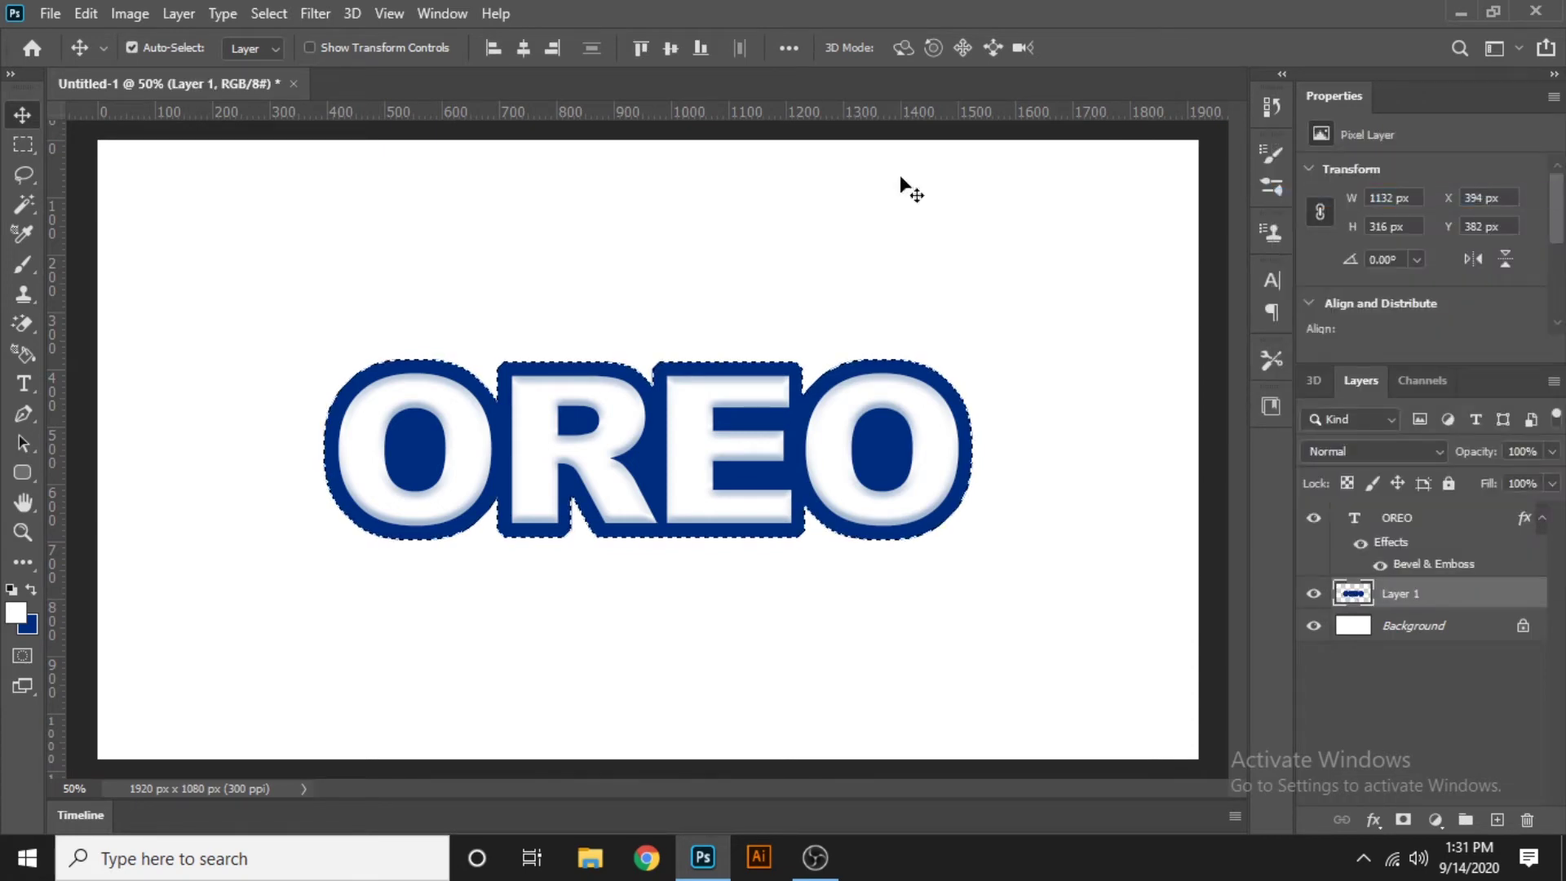
pyautogui.click(315, 14)
pyautogui.moveTo(267, 13)
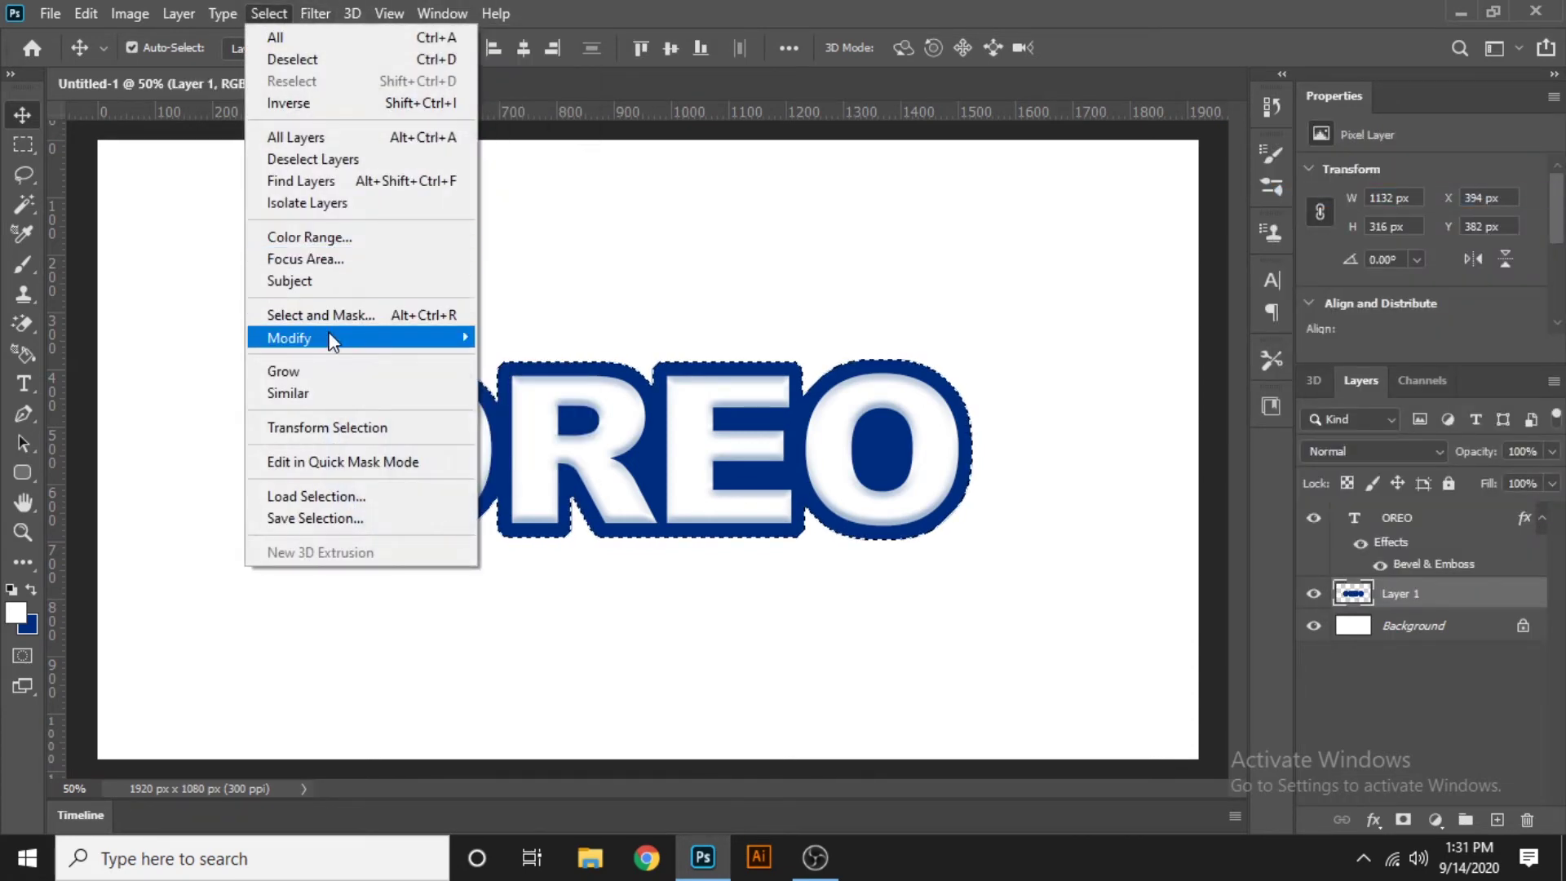
pyautogui.moveTo(291, 338)
pyautogui.click(512, 387)
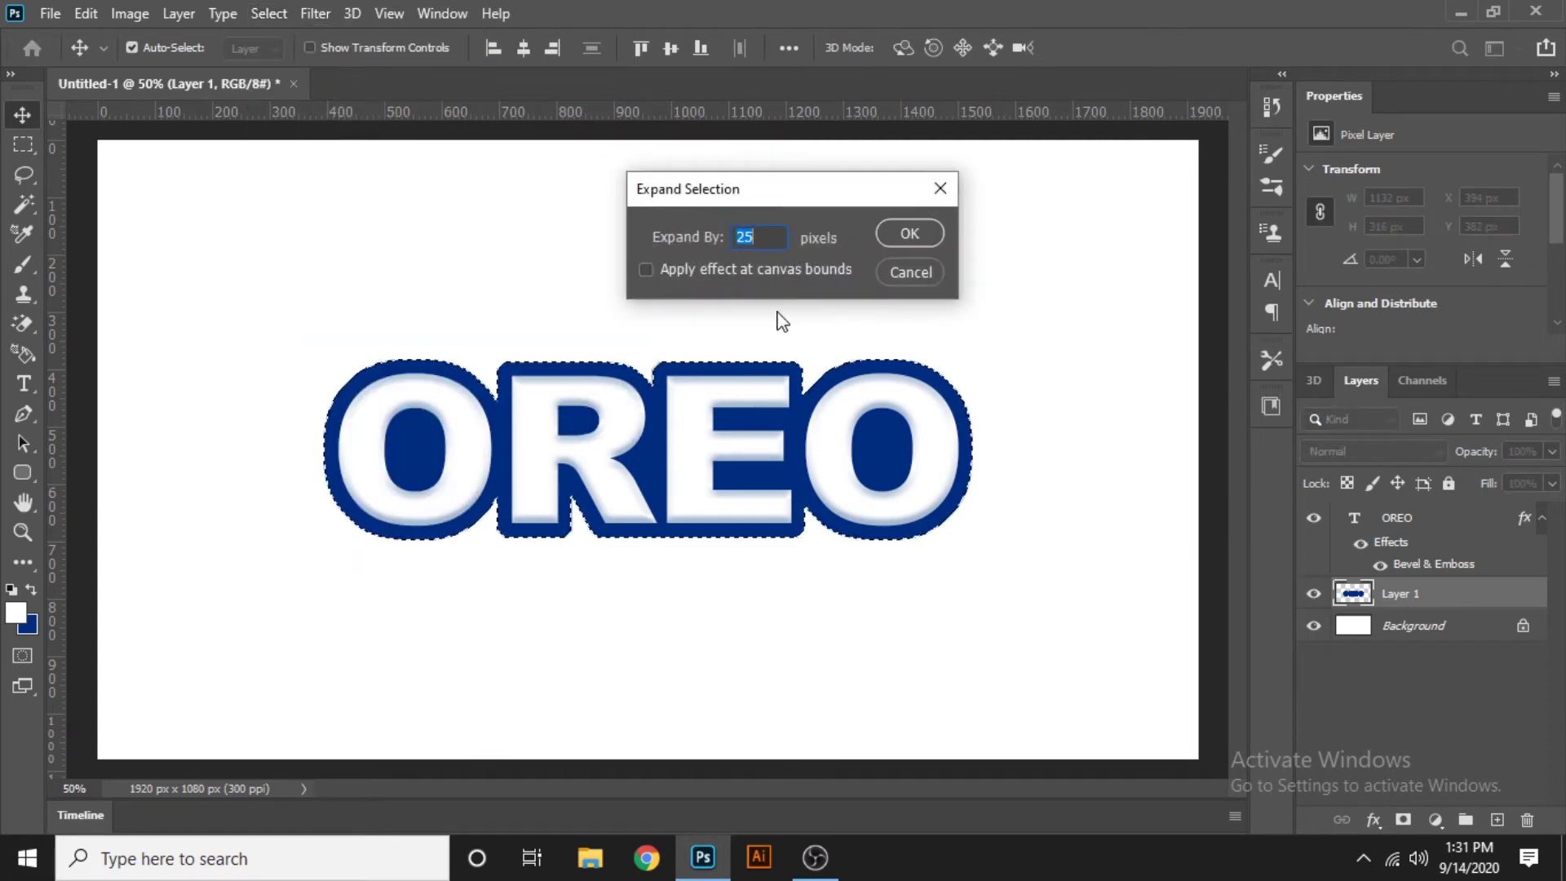
pyautogui.write('10')
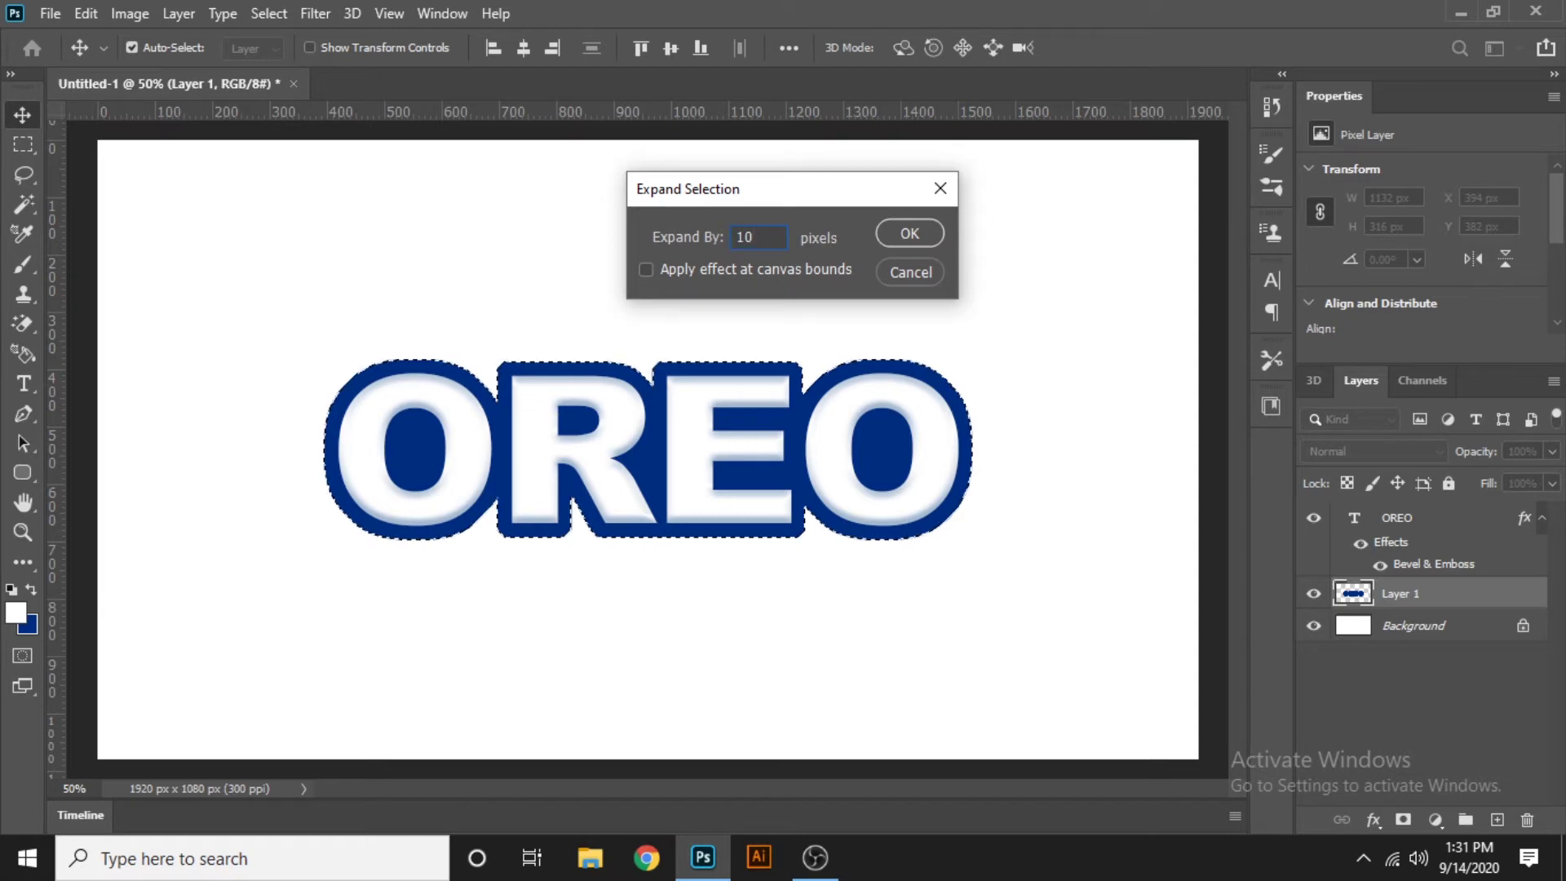
pyautogui.click(919, 234)
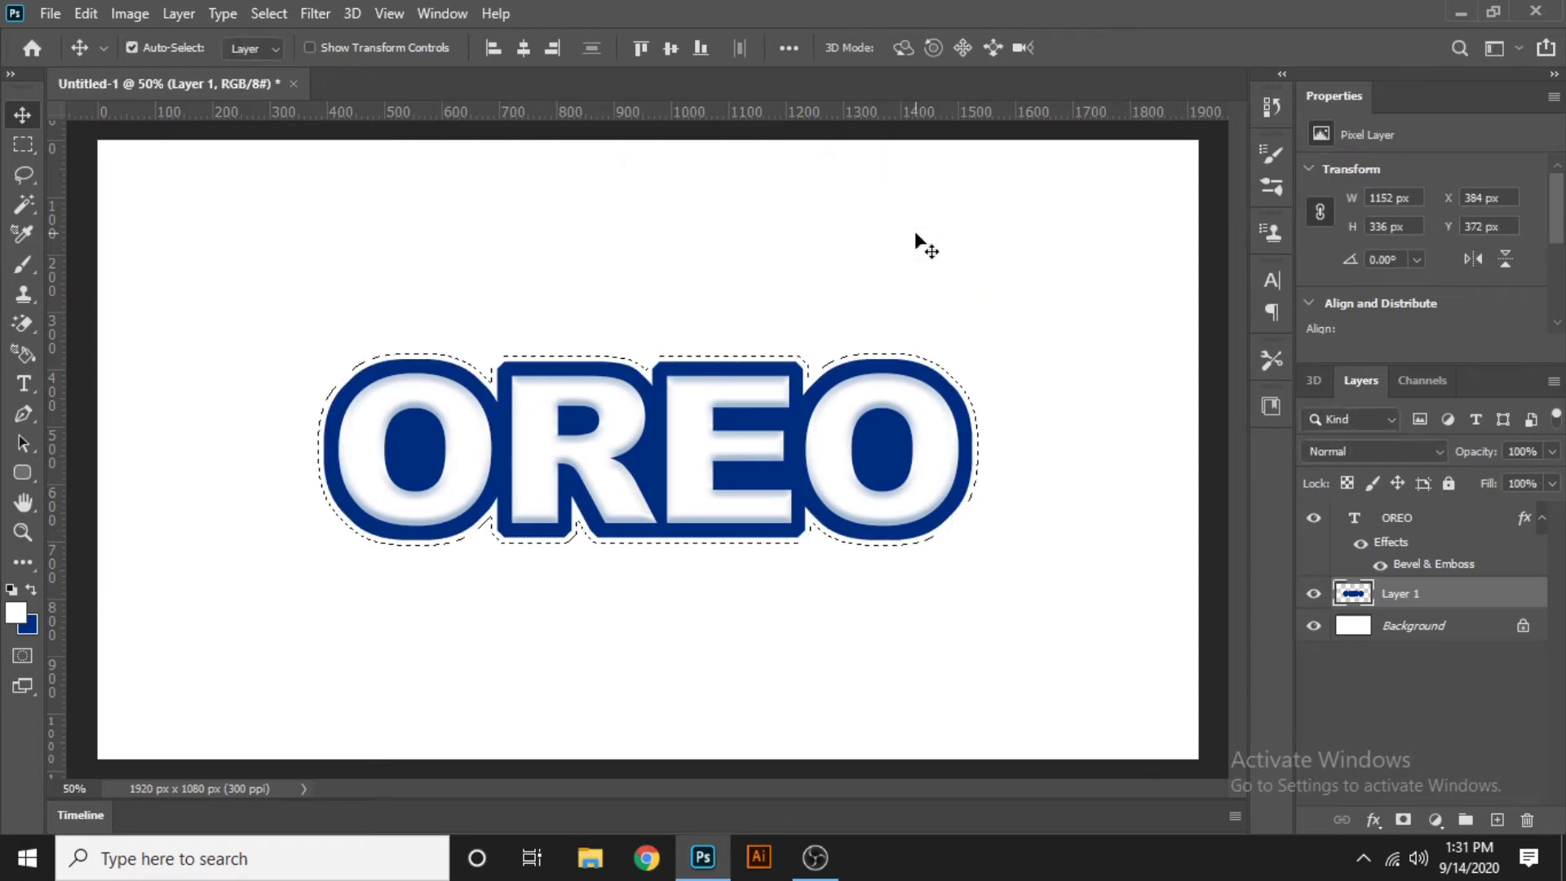
# - Add Layer 2 above Background and fill the selection with light blue 0096e2
pyautogui.click(1419, 626)
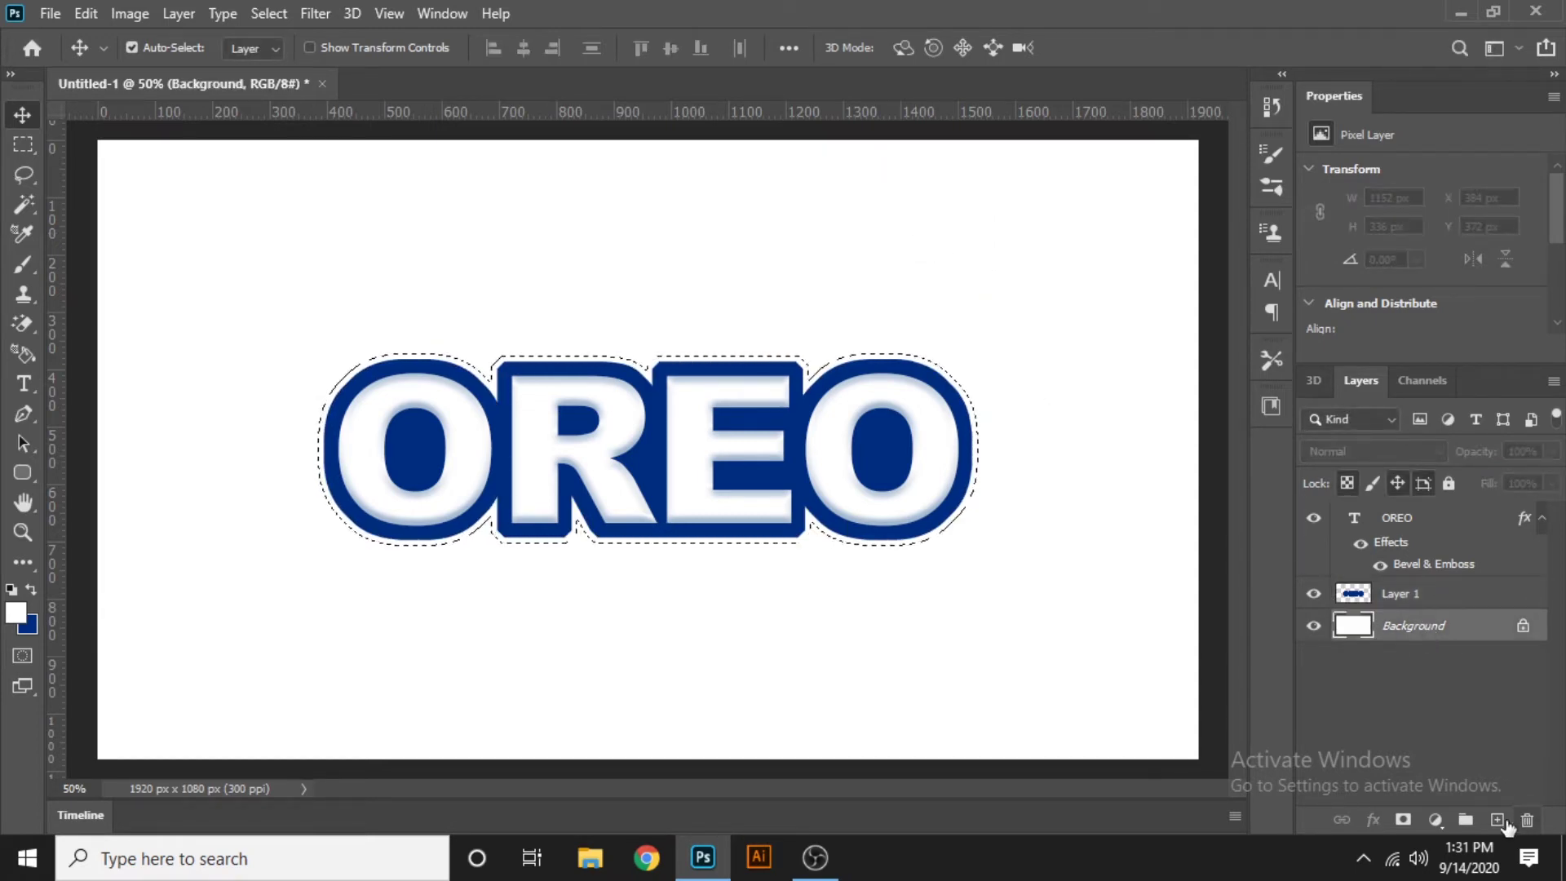
pyautogui.click(1497, 820)
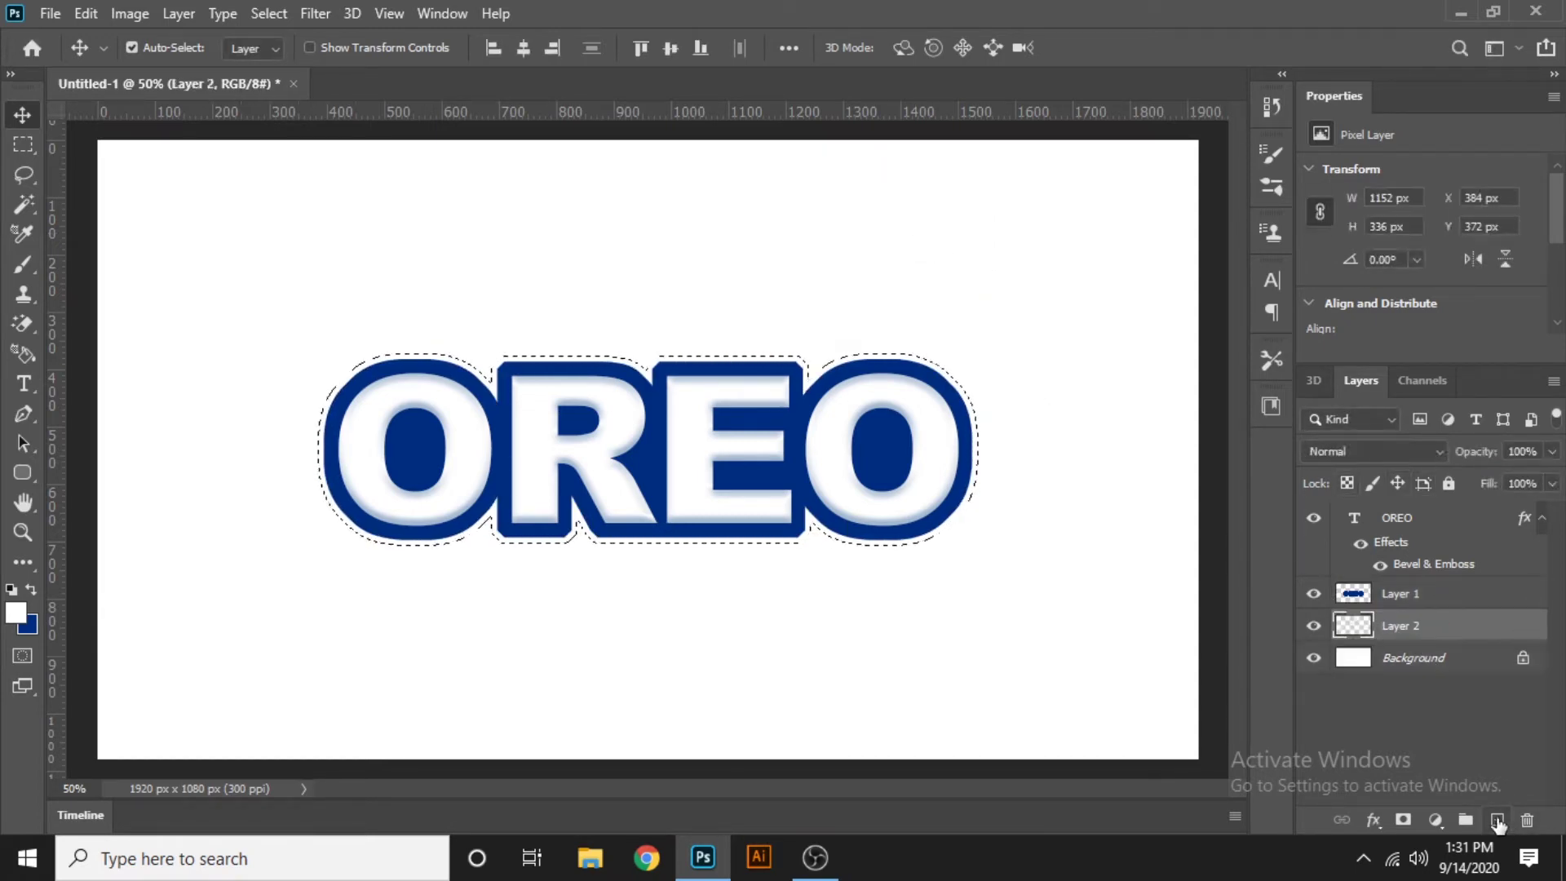
pyautogui.click(28, 625)
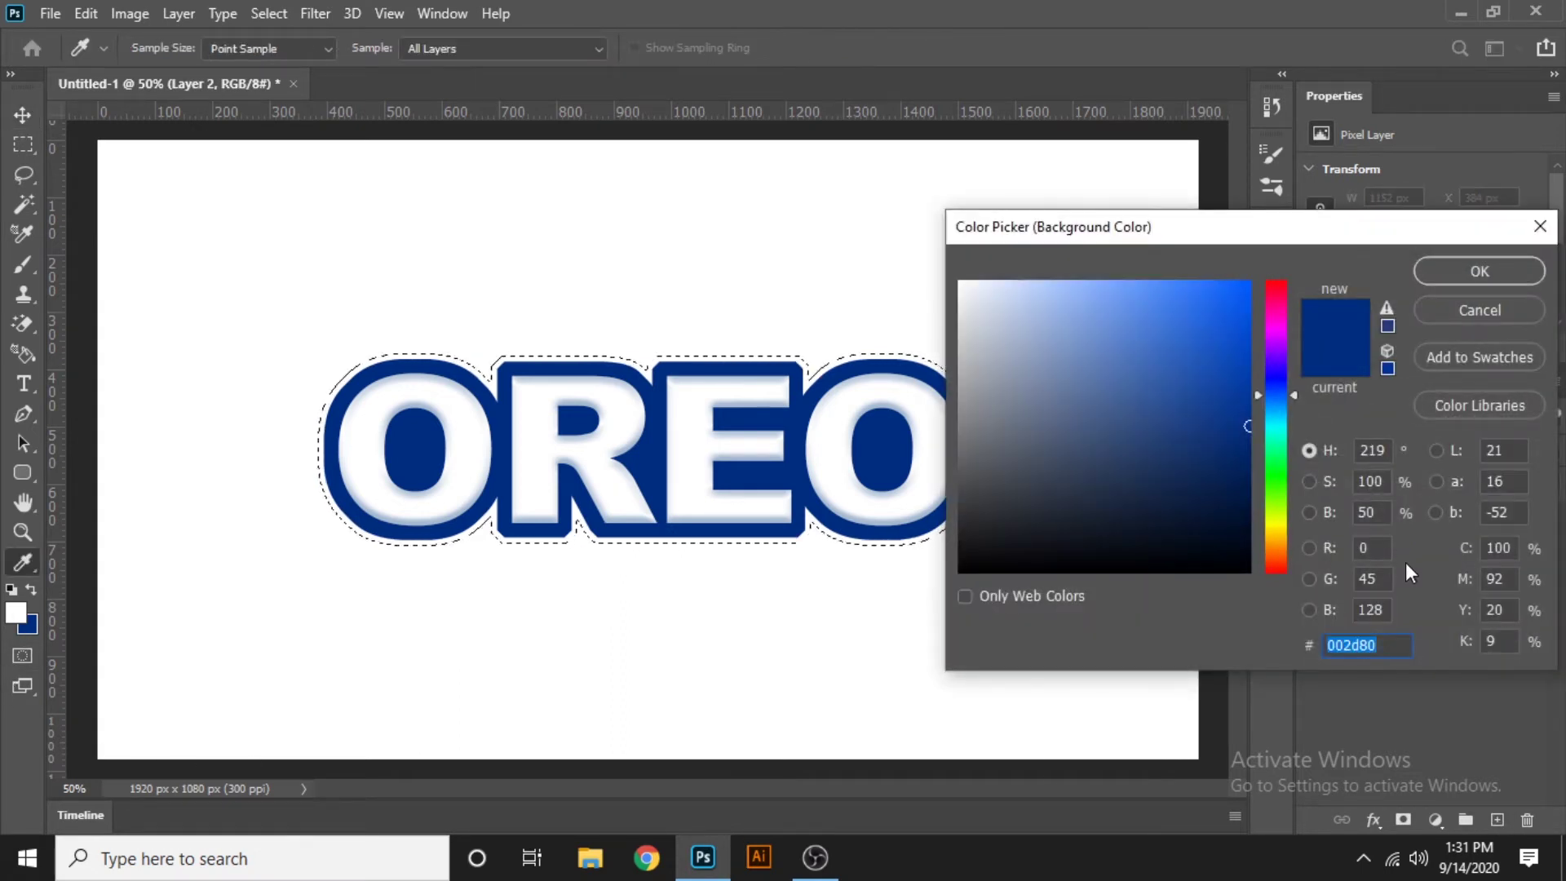
pyautogui.write('00')
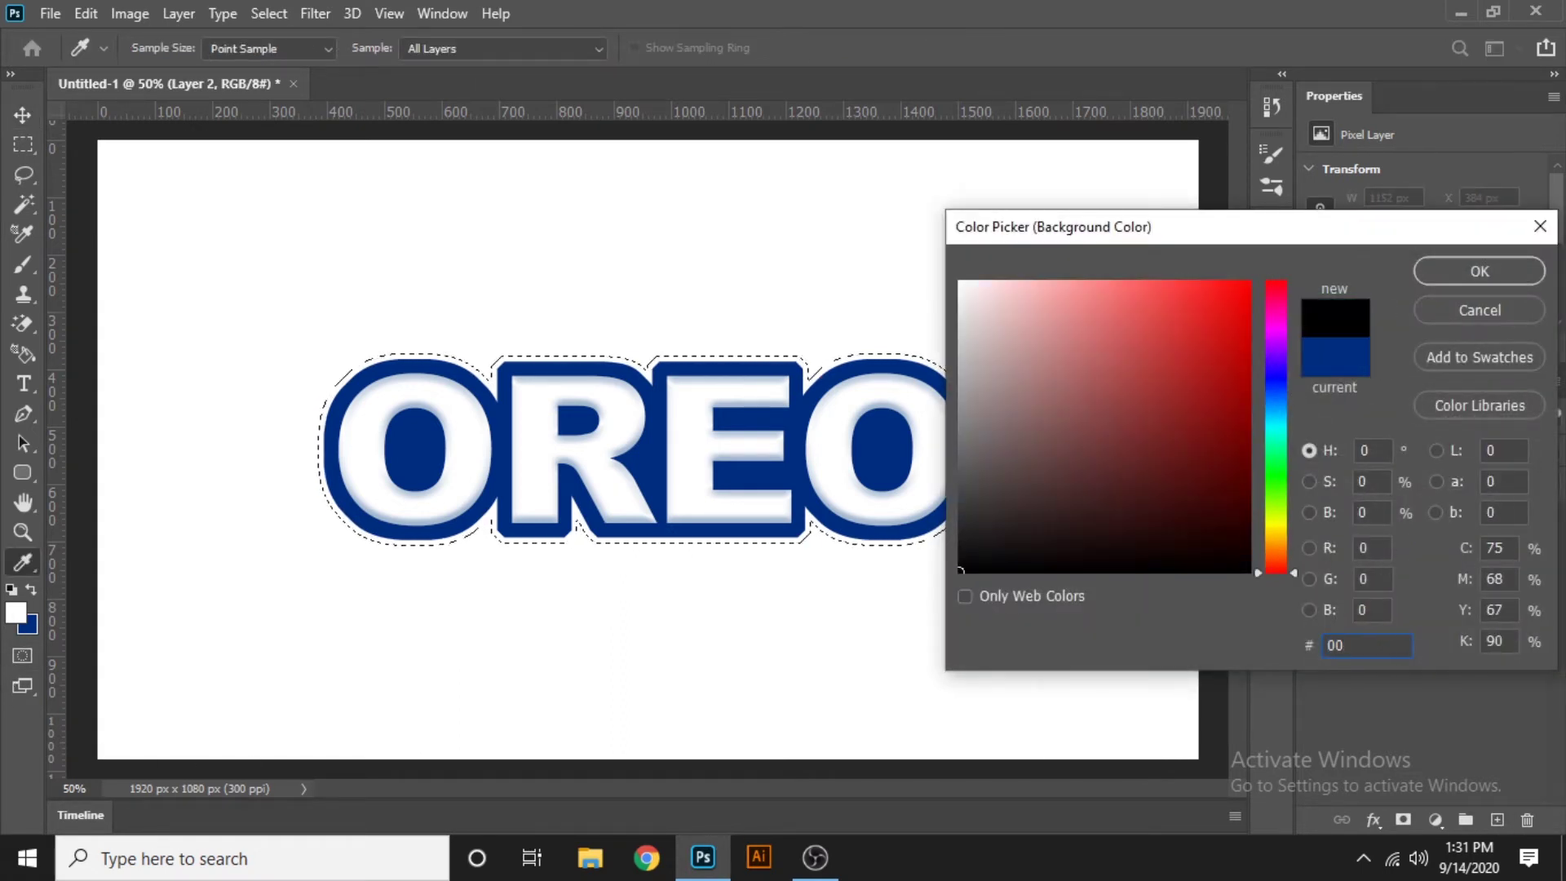
pyautogui.write('96')
pyautogui.write('e2')
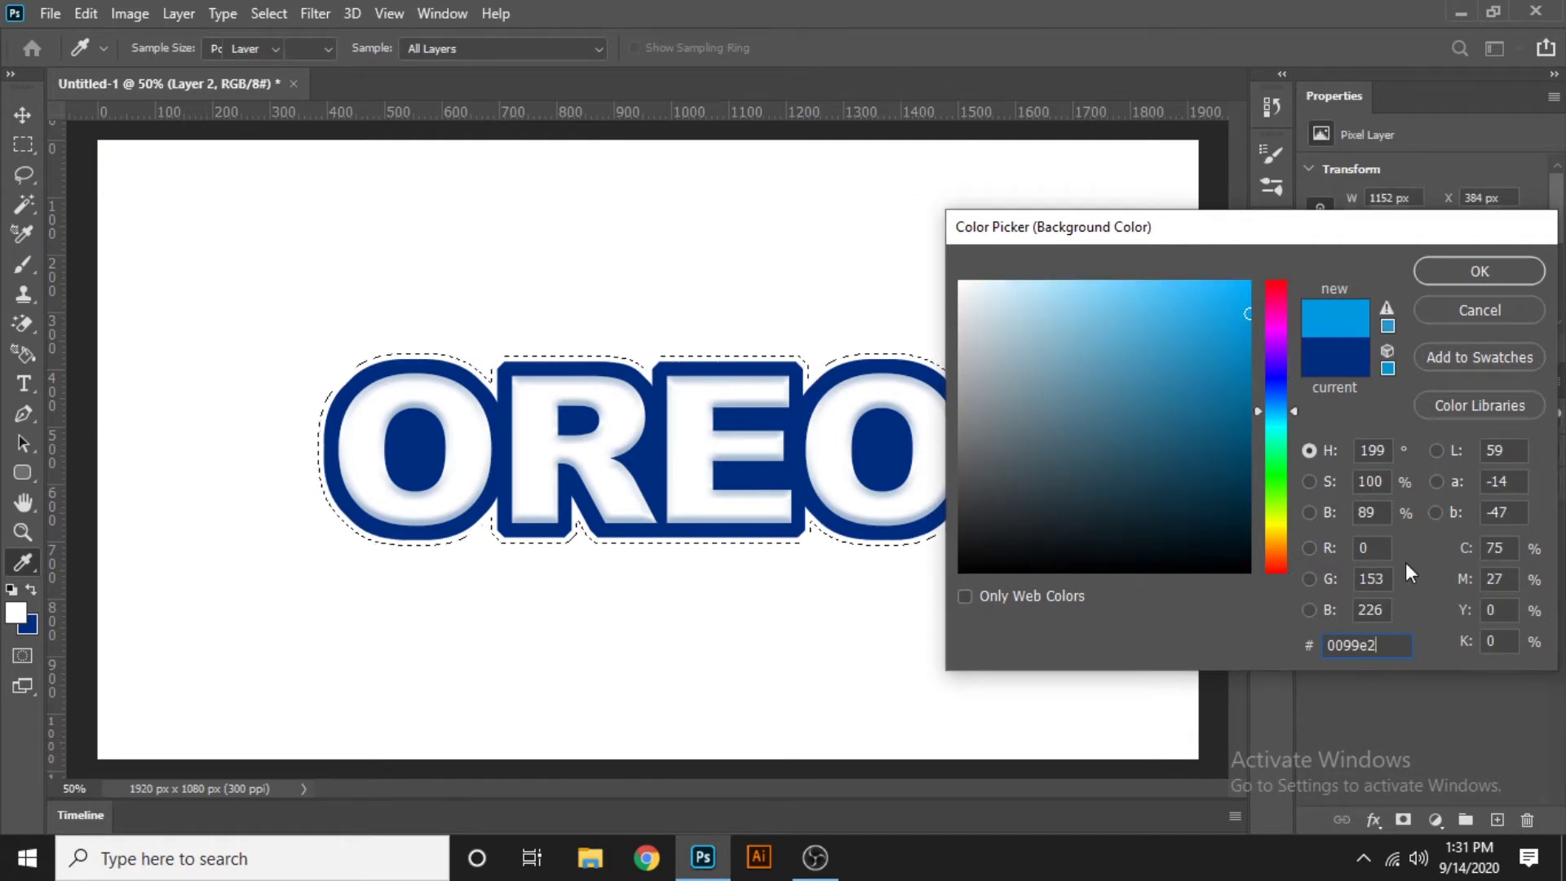
pyautogui.press('Return')
pyautogui.hotkey('ctrl', 'BackSpace')
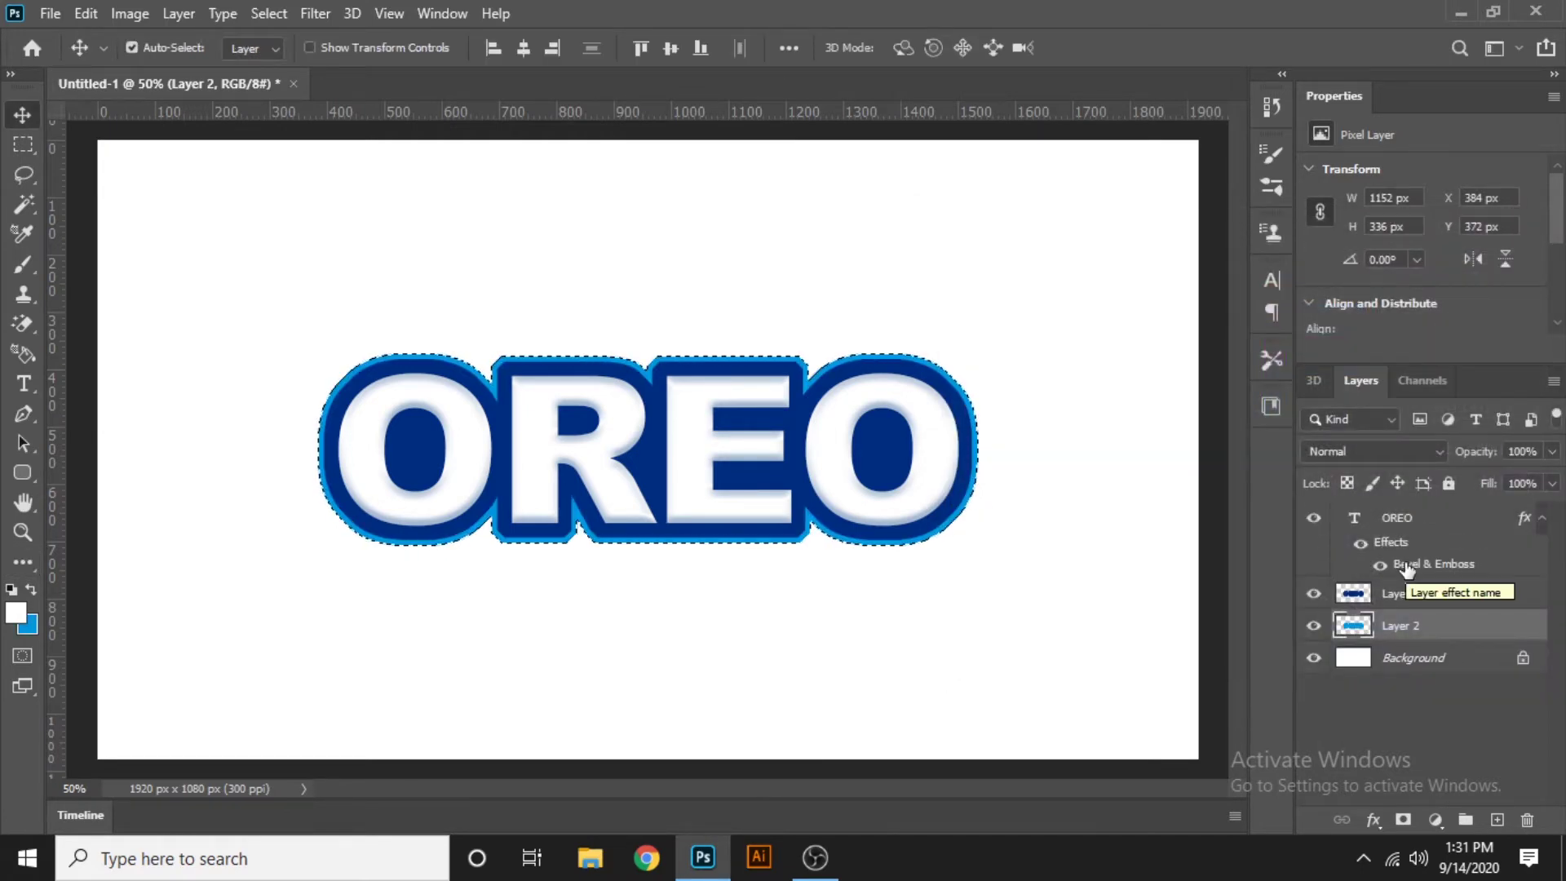
# - Expand the light-blue outline selection by 8 pixels, then deselect
pyautogui.click(317, 14)
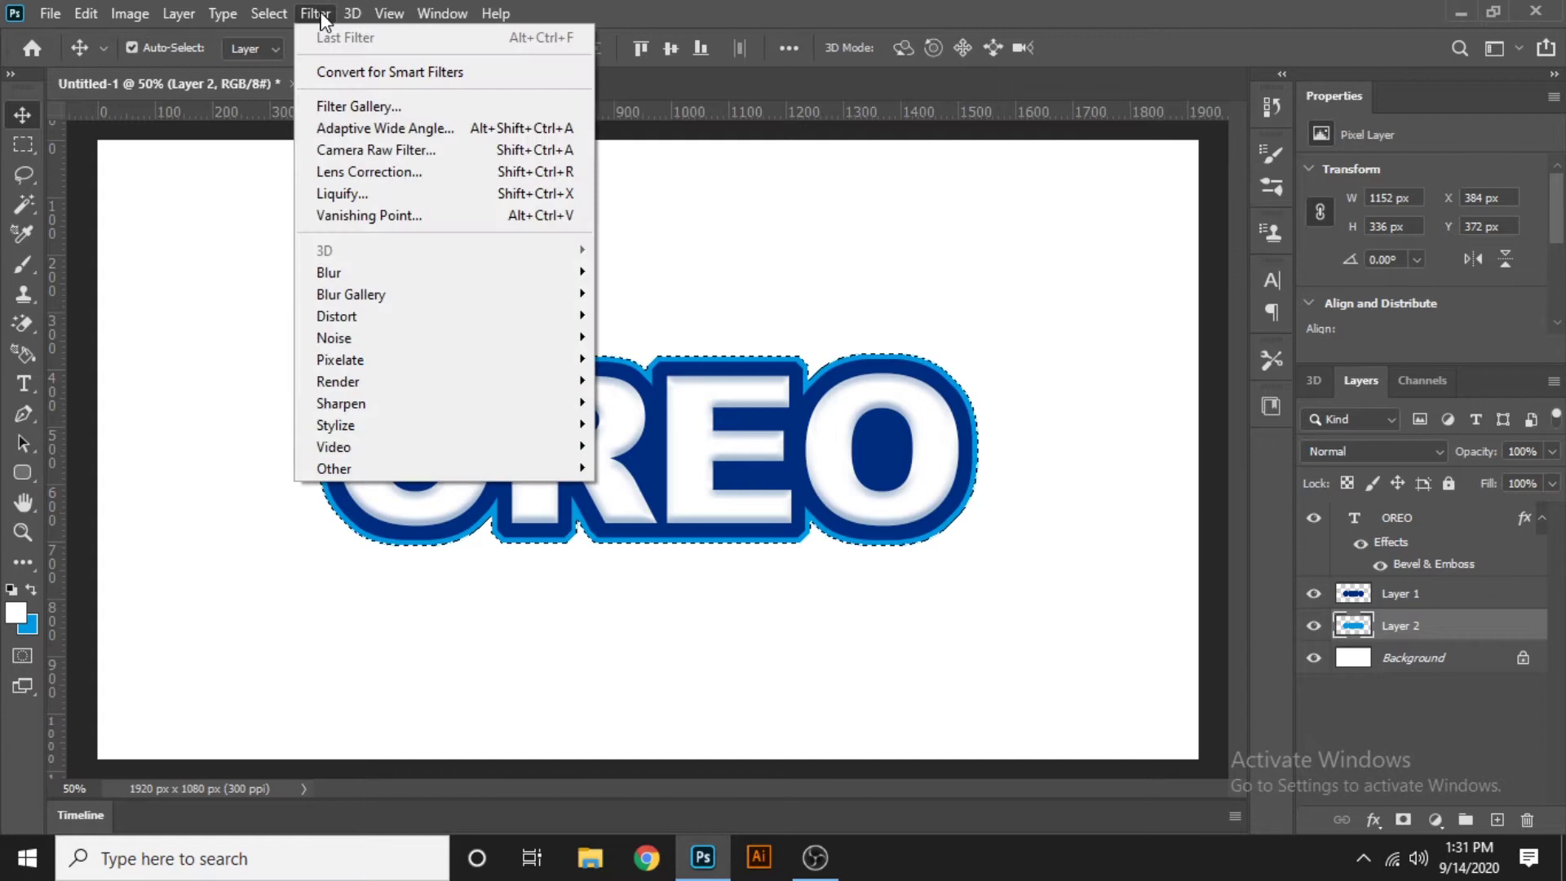
pyautogui.click(269, 14)
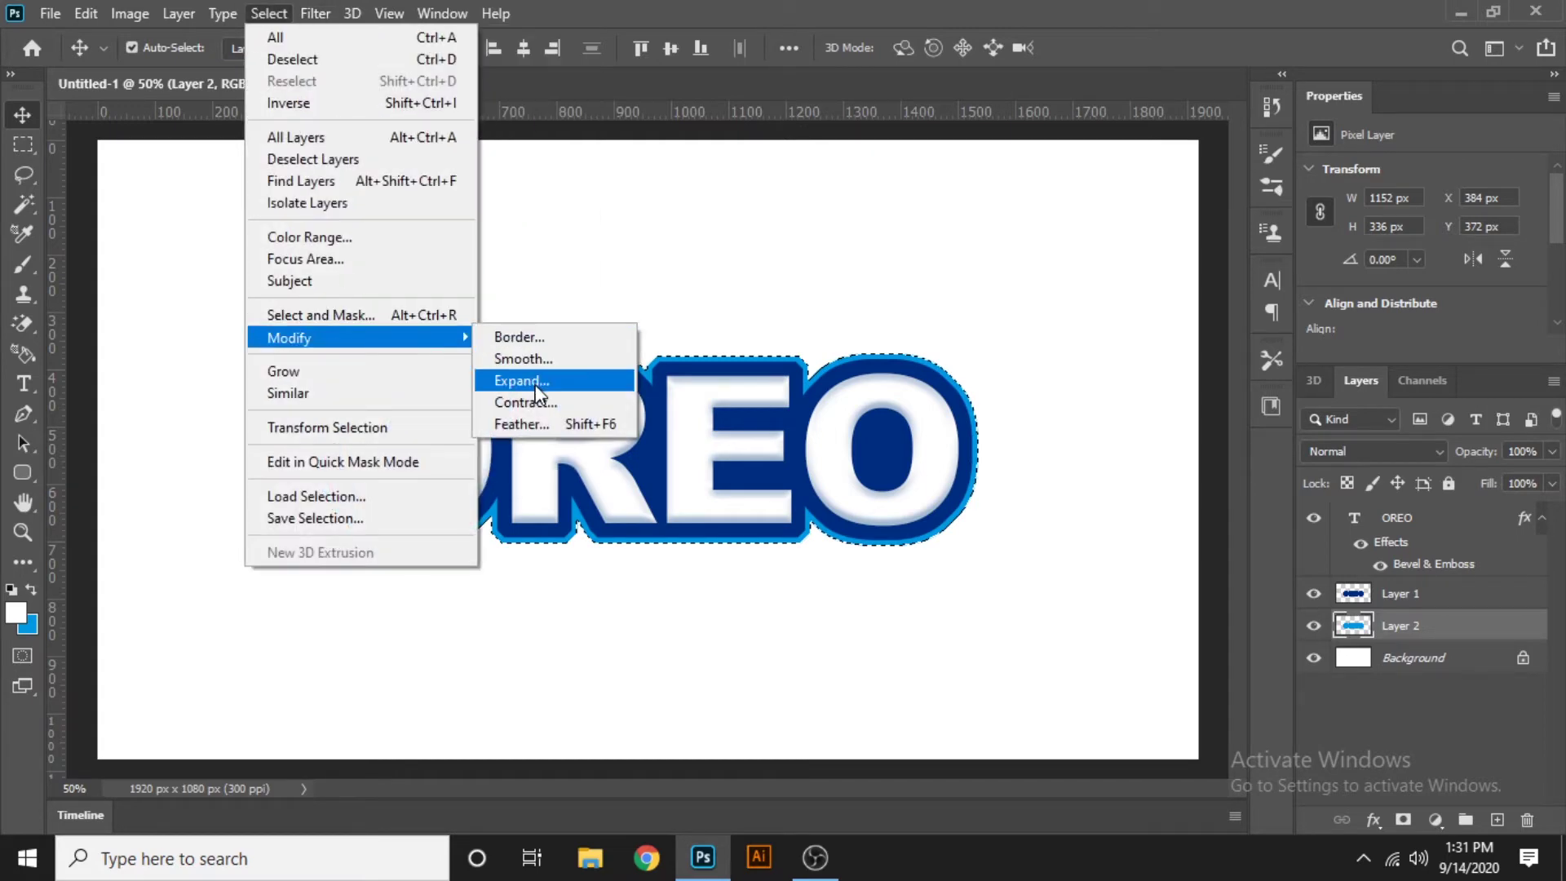
pyautogui.click(522, 380)
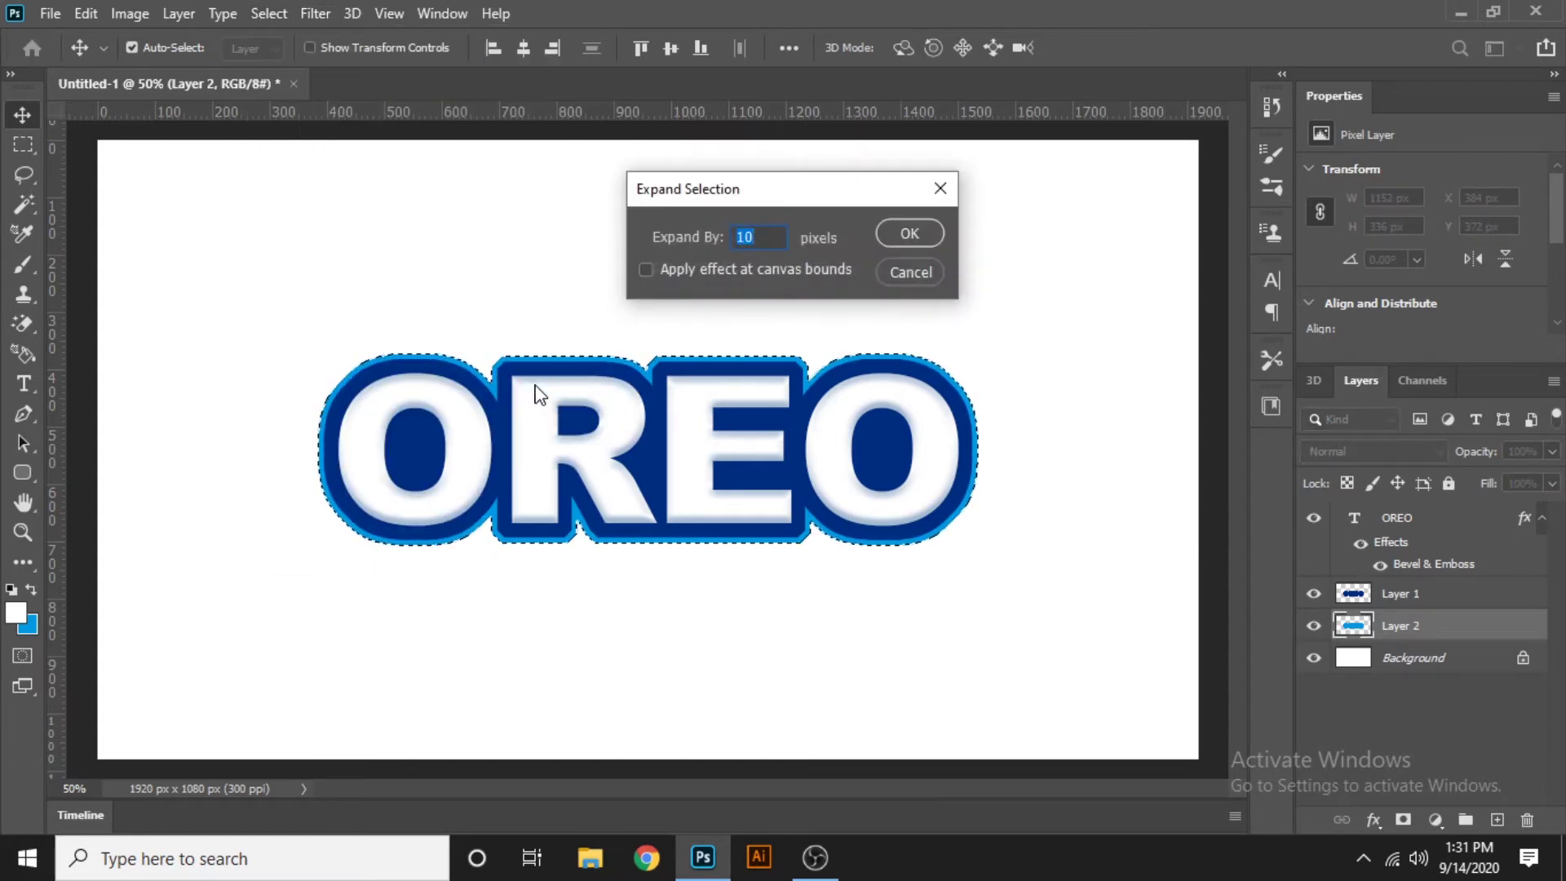
pyautogui.write('3')
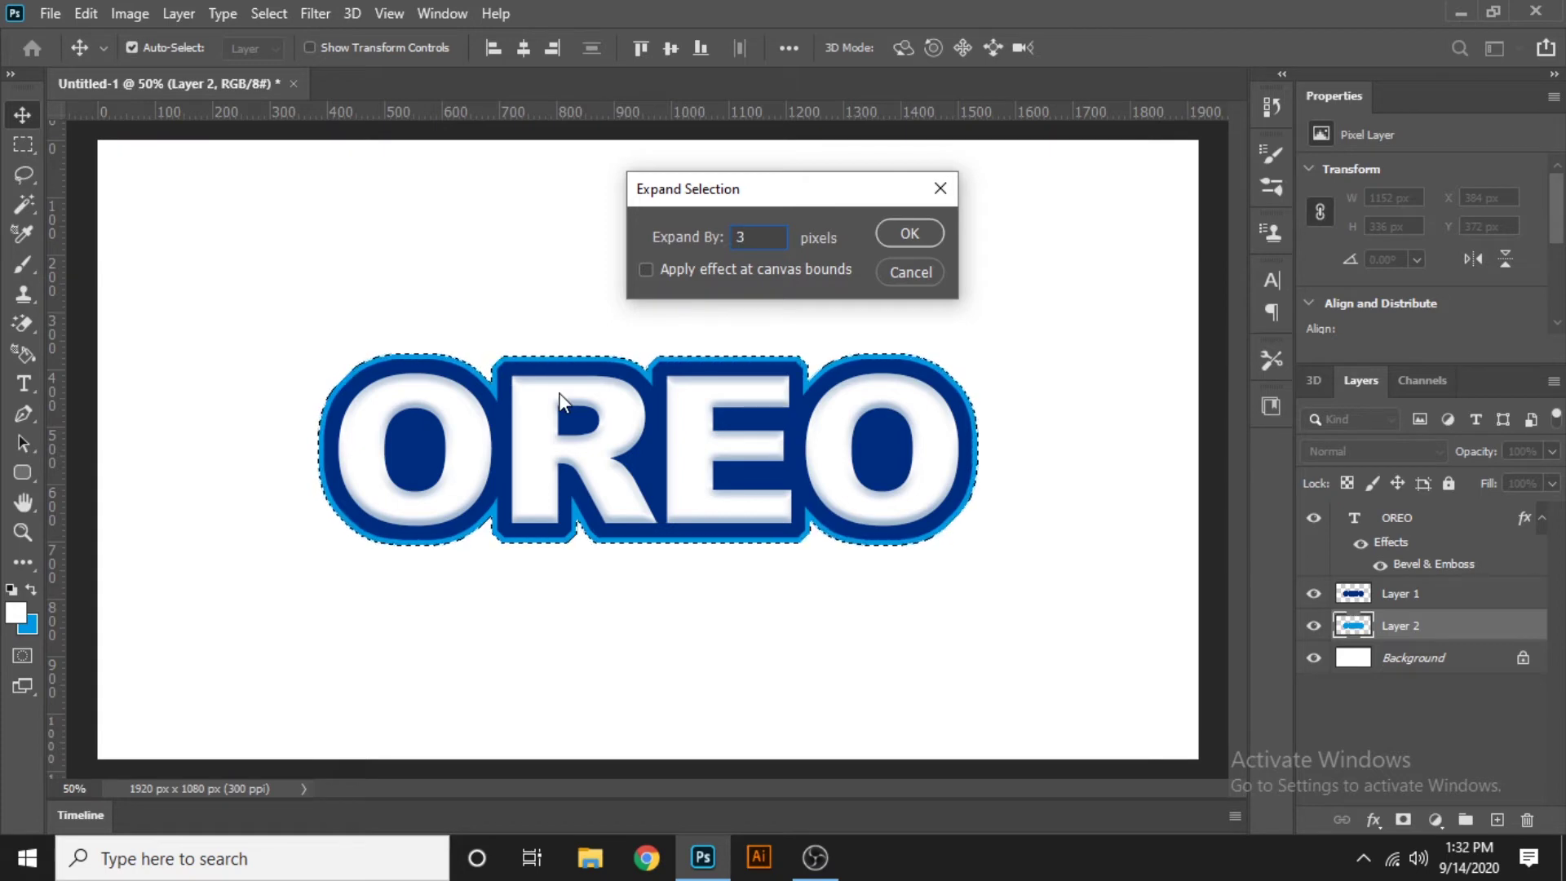
pyautogui.press('BackSpace')
pyautogui.write('8')
pyautogui.press('Return')
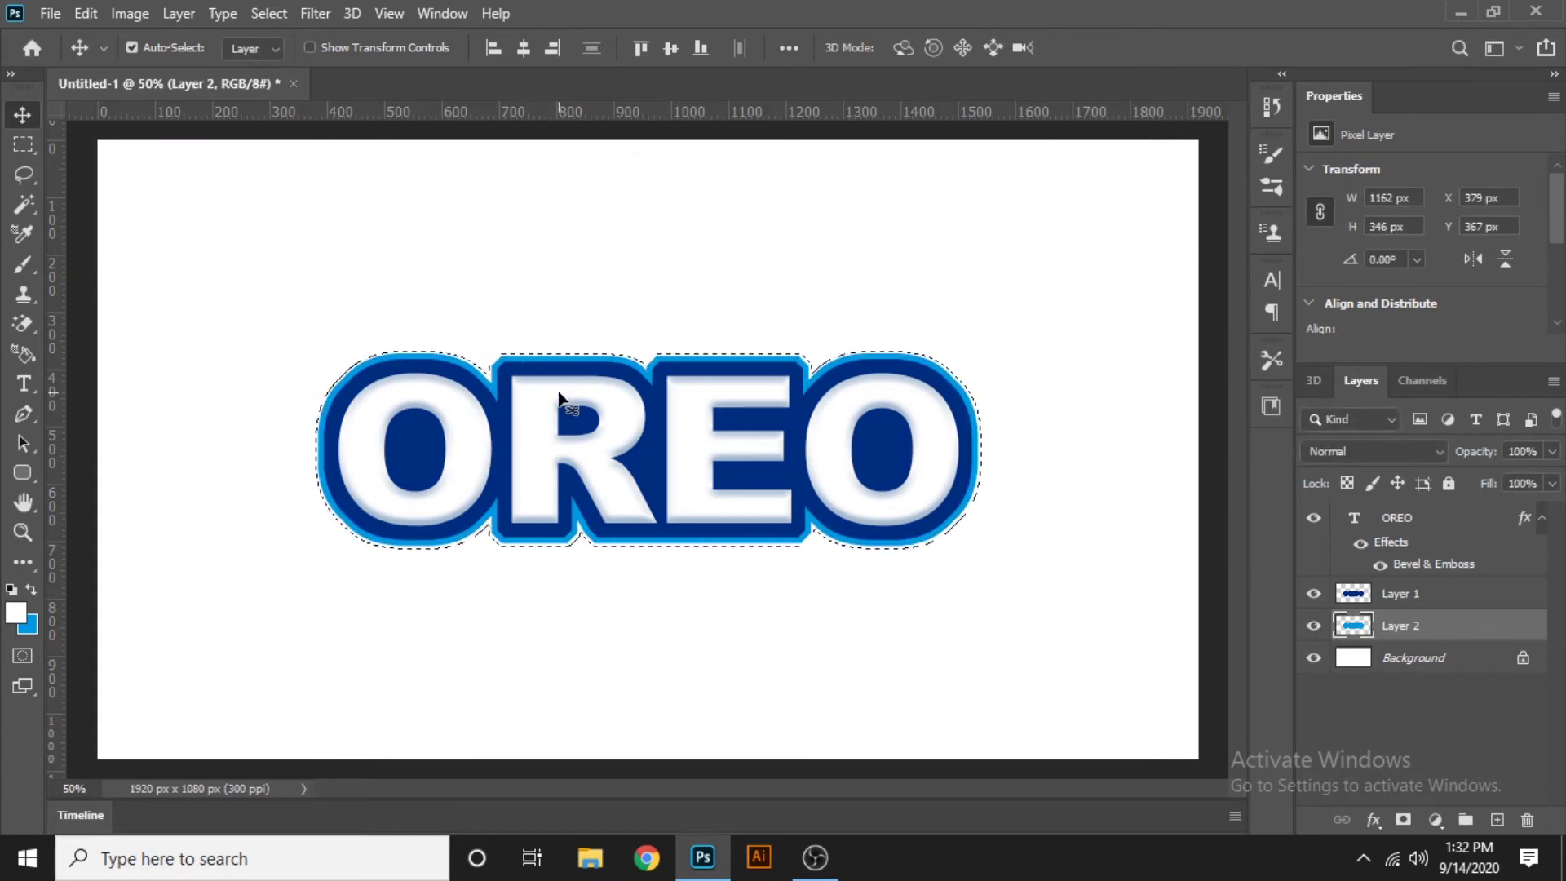
pyautogui.hotkey('ctrl', 'd')
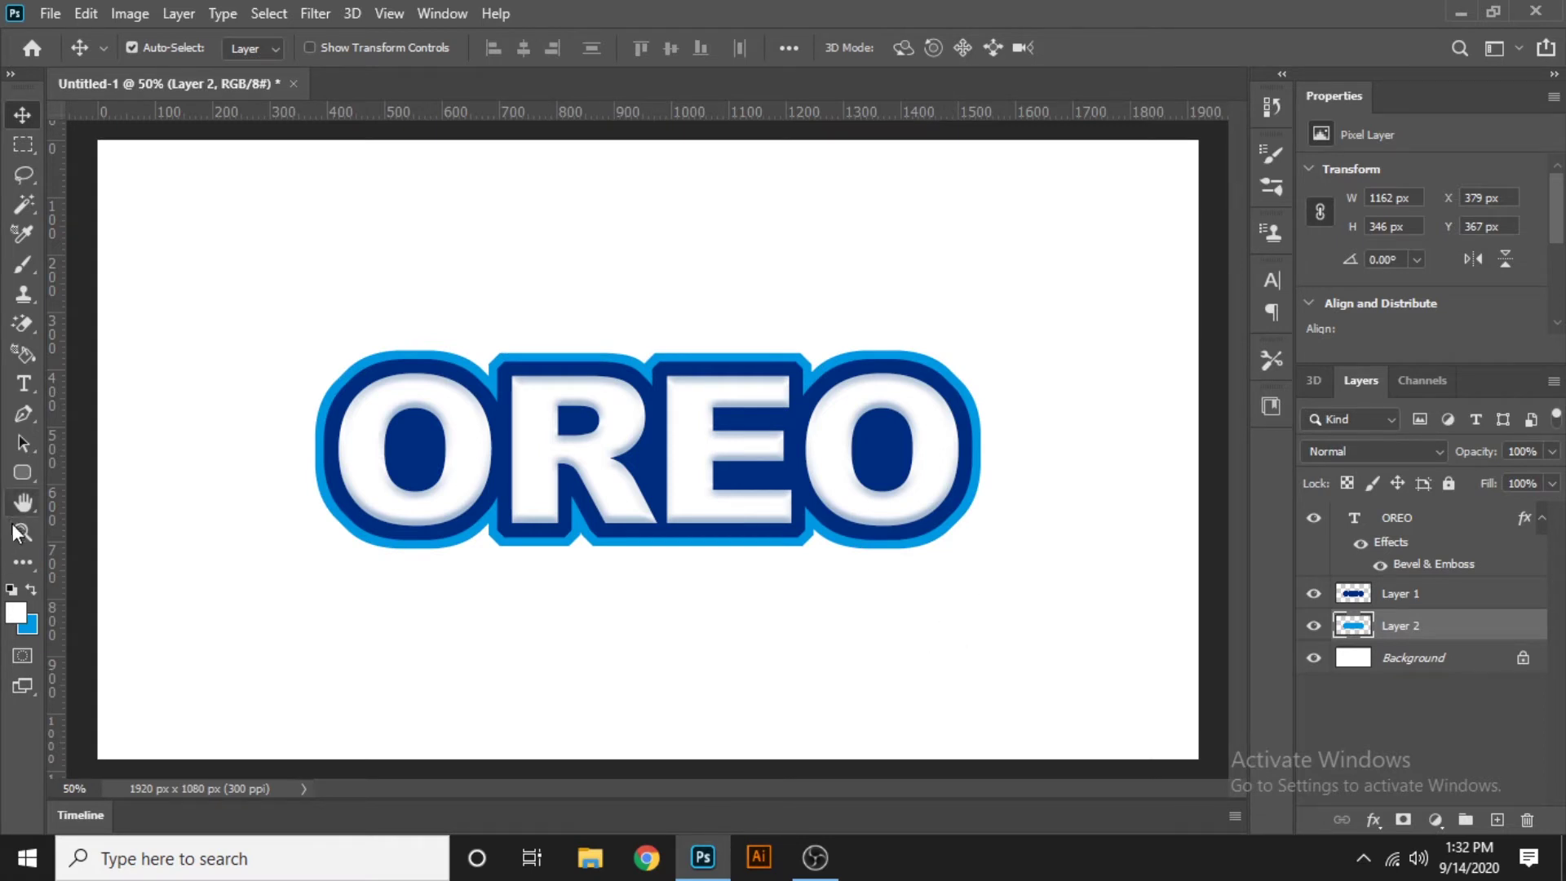
# - Within Layer 1's selection, brush soft light-blue shading over the dark outline around R and E
pyautogui.click(1414, 603)
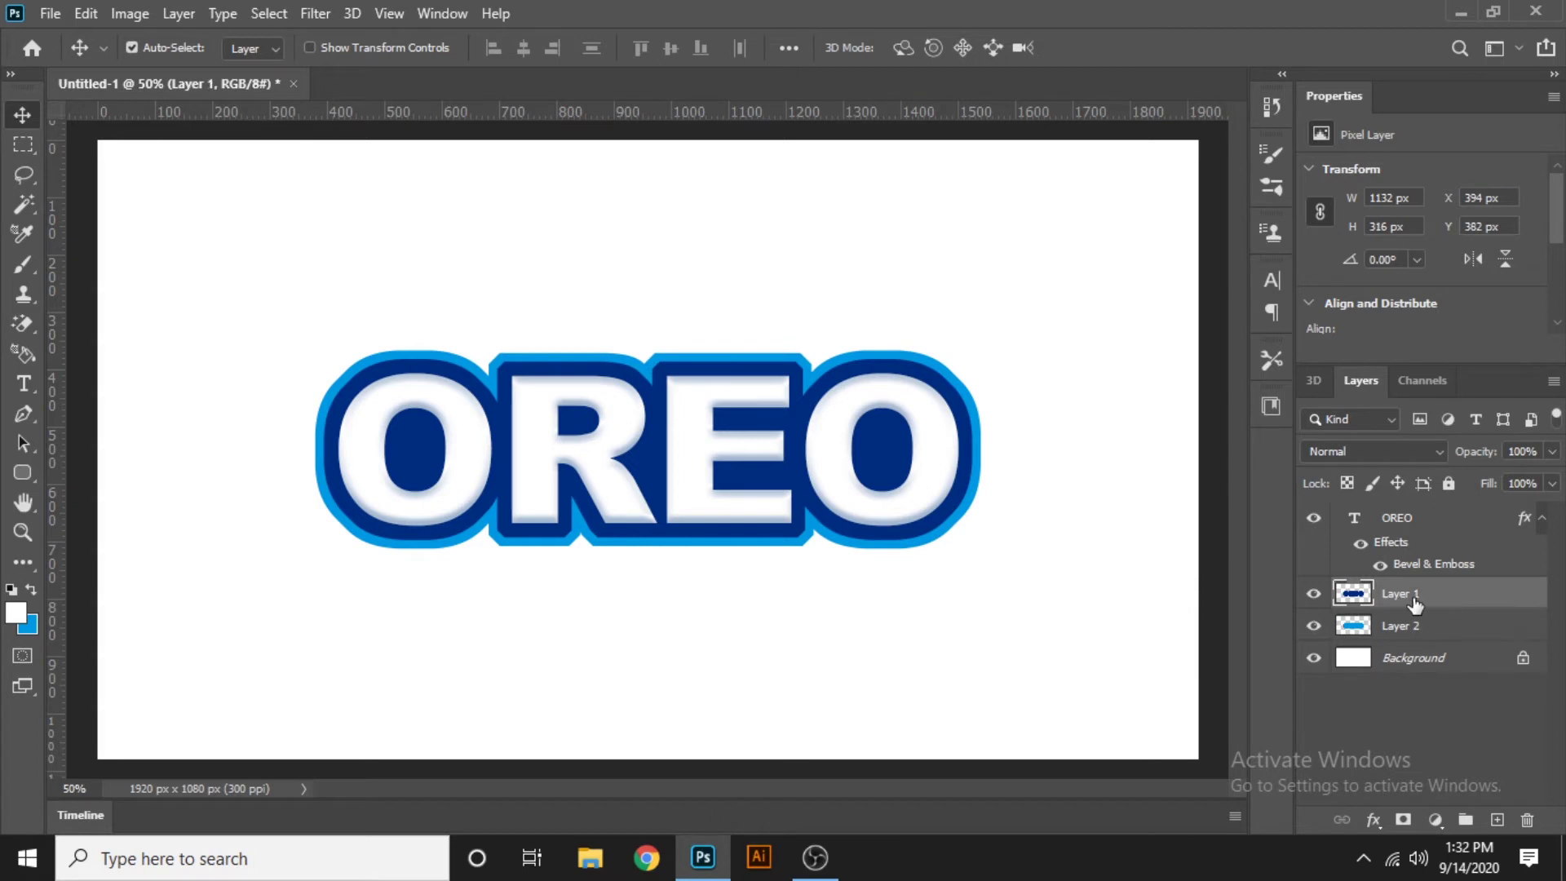
pyautogui.keyDown('ctrl'); pyautogui.click(1352, 599); pyautogui.keyUp('ctrl')
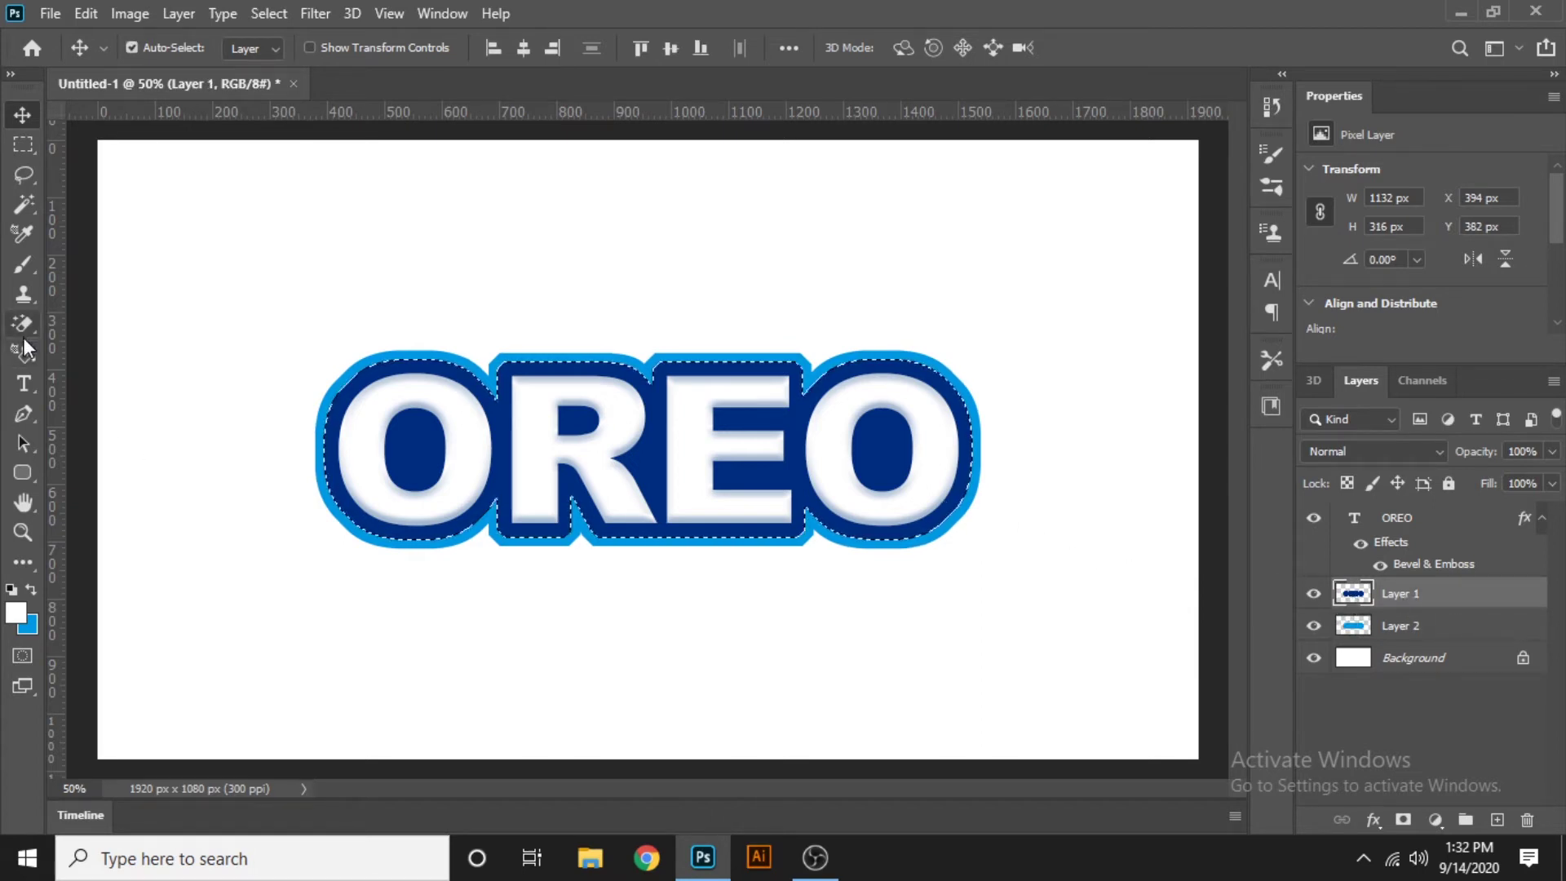
pyautogui.click(23, 265)
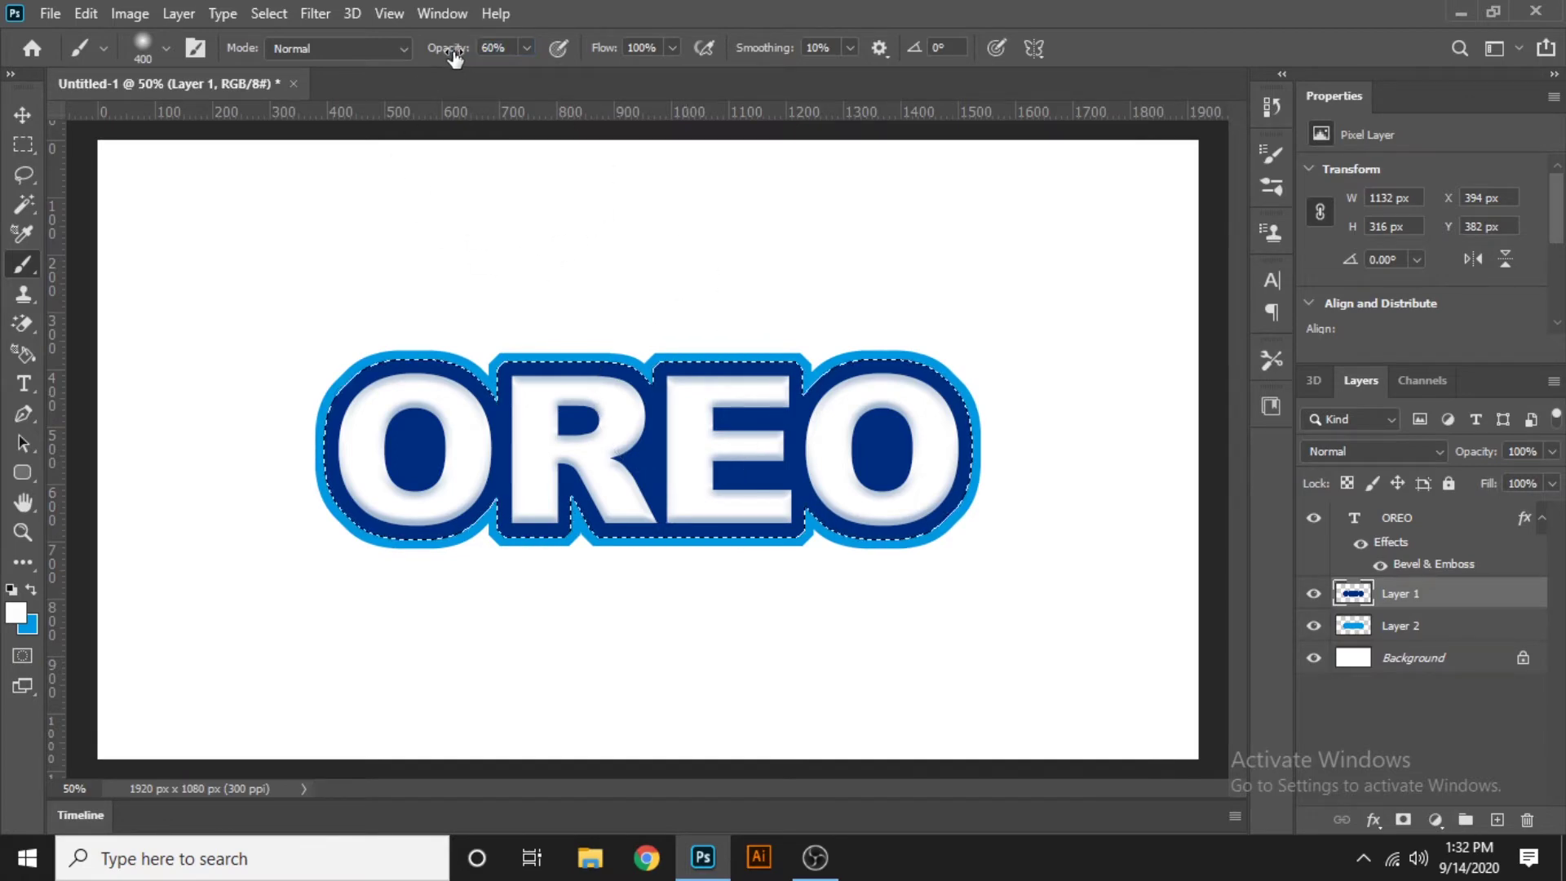
pyautogui.moveTo(701, 359); pyautogui.dragTo(513, 456)
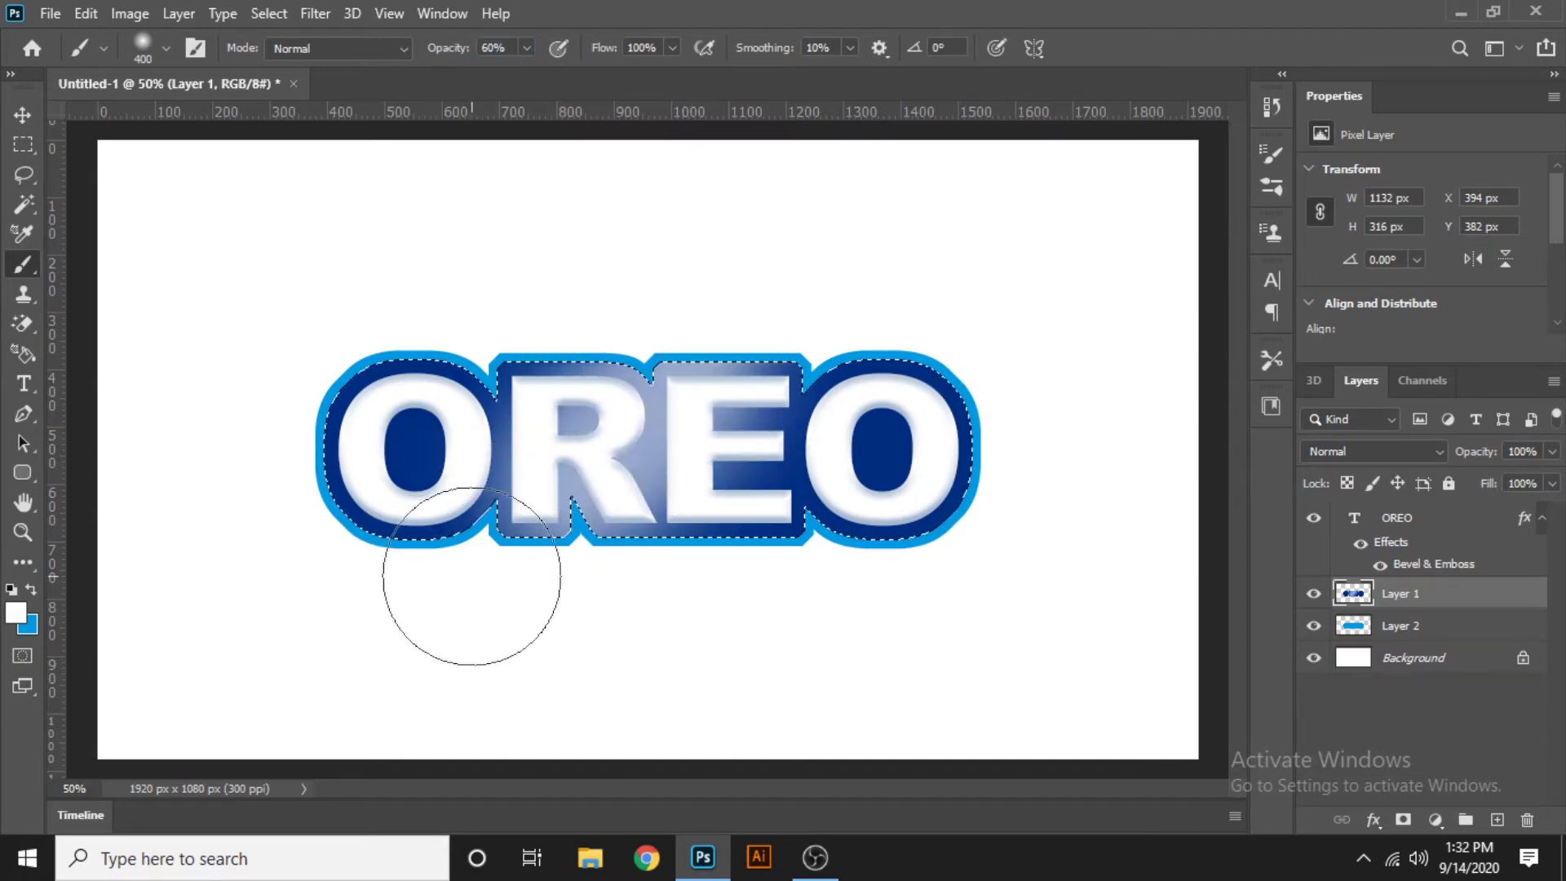
pyautogui.hotkey('ctrl', 'z')
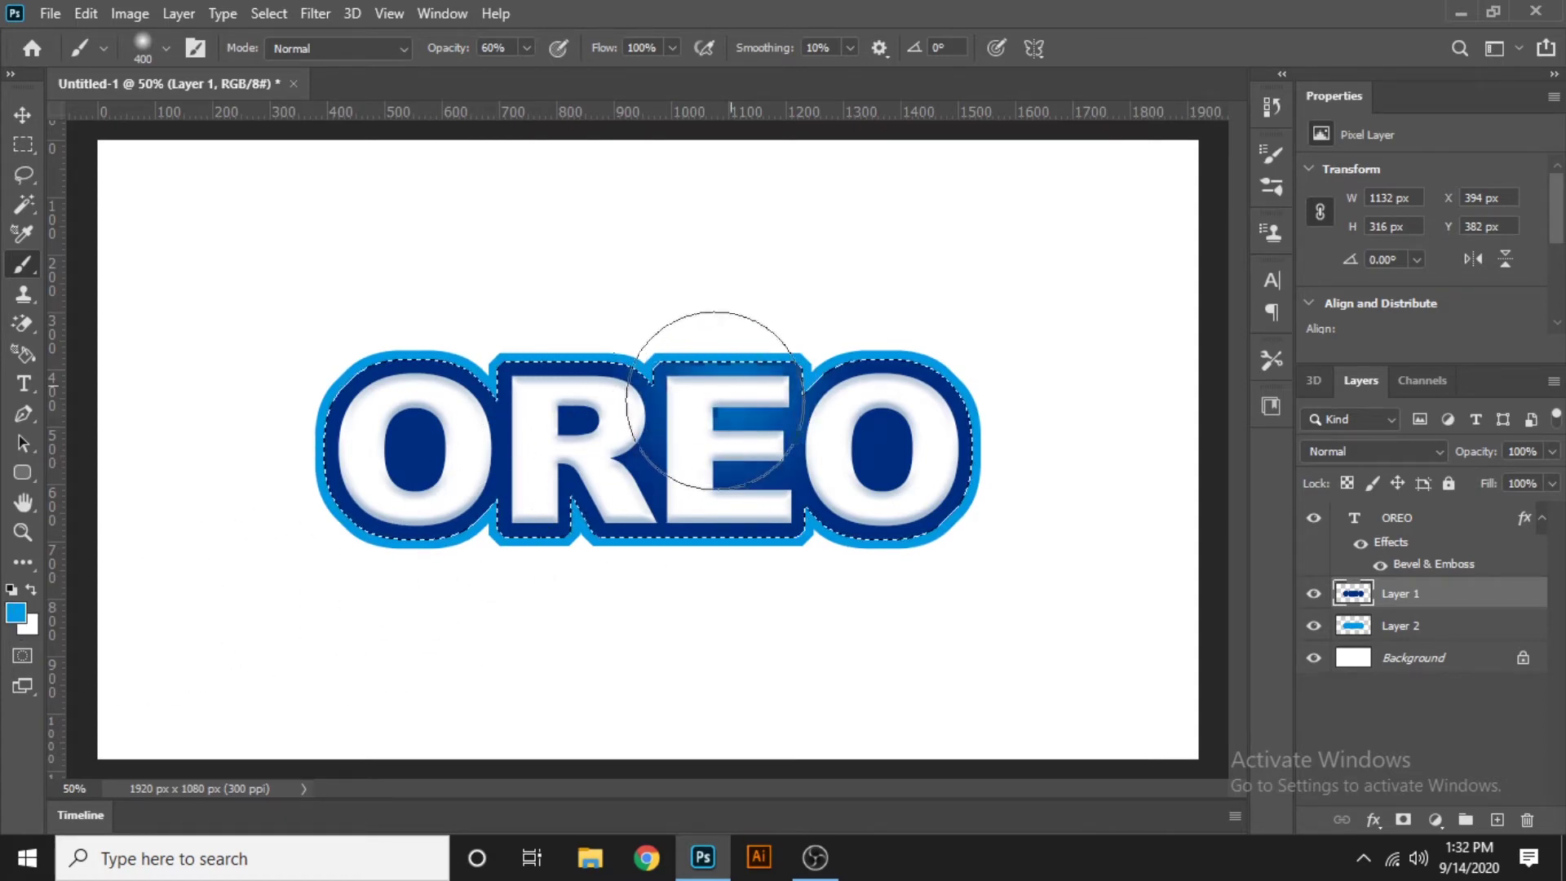
pyautogui.moveTo(699, 367); pyautogui.dragTo(522, 489)
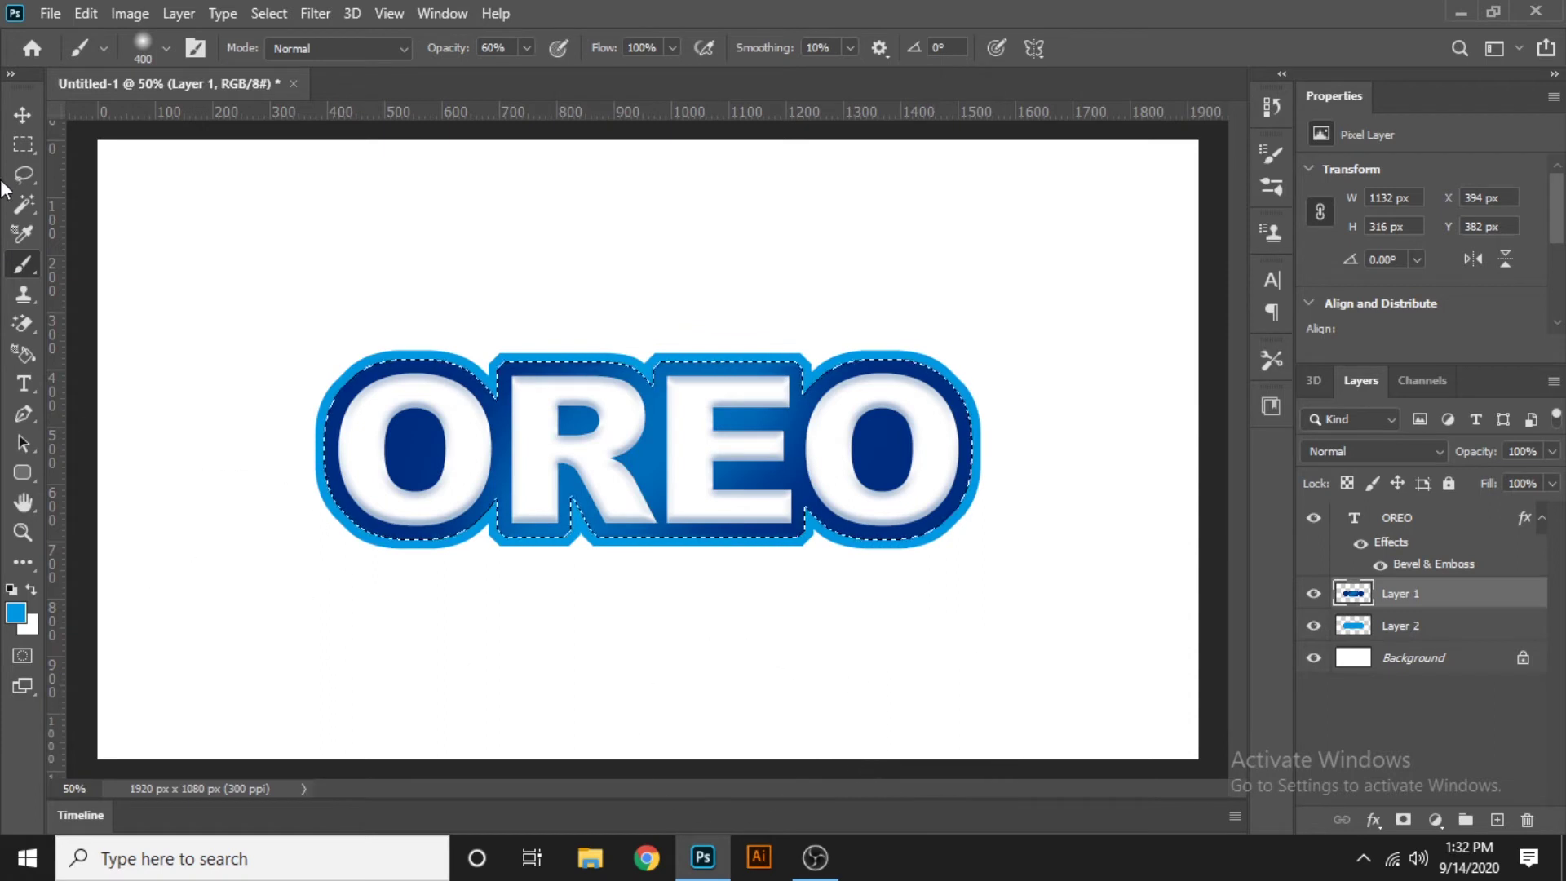
pyautogui.press('[')
pyautogui.press('[')
pyautogui.press('[')
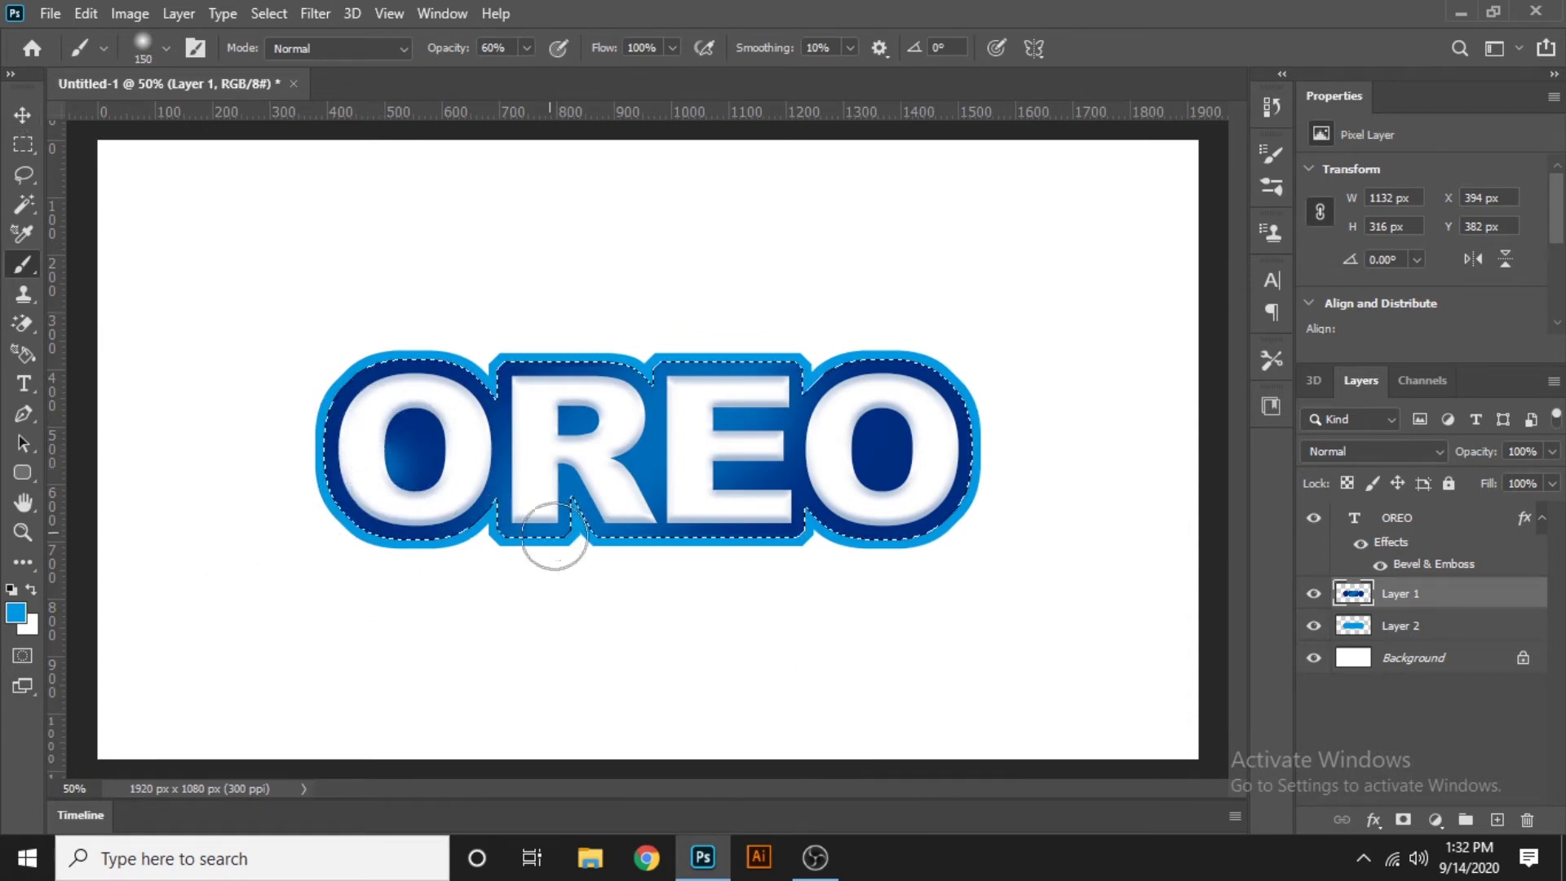
pyautogui.moveTo(367, 437); pyautogui.dragTo(407, 506)
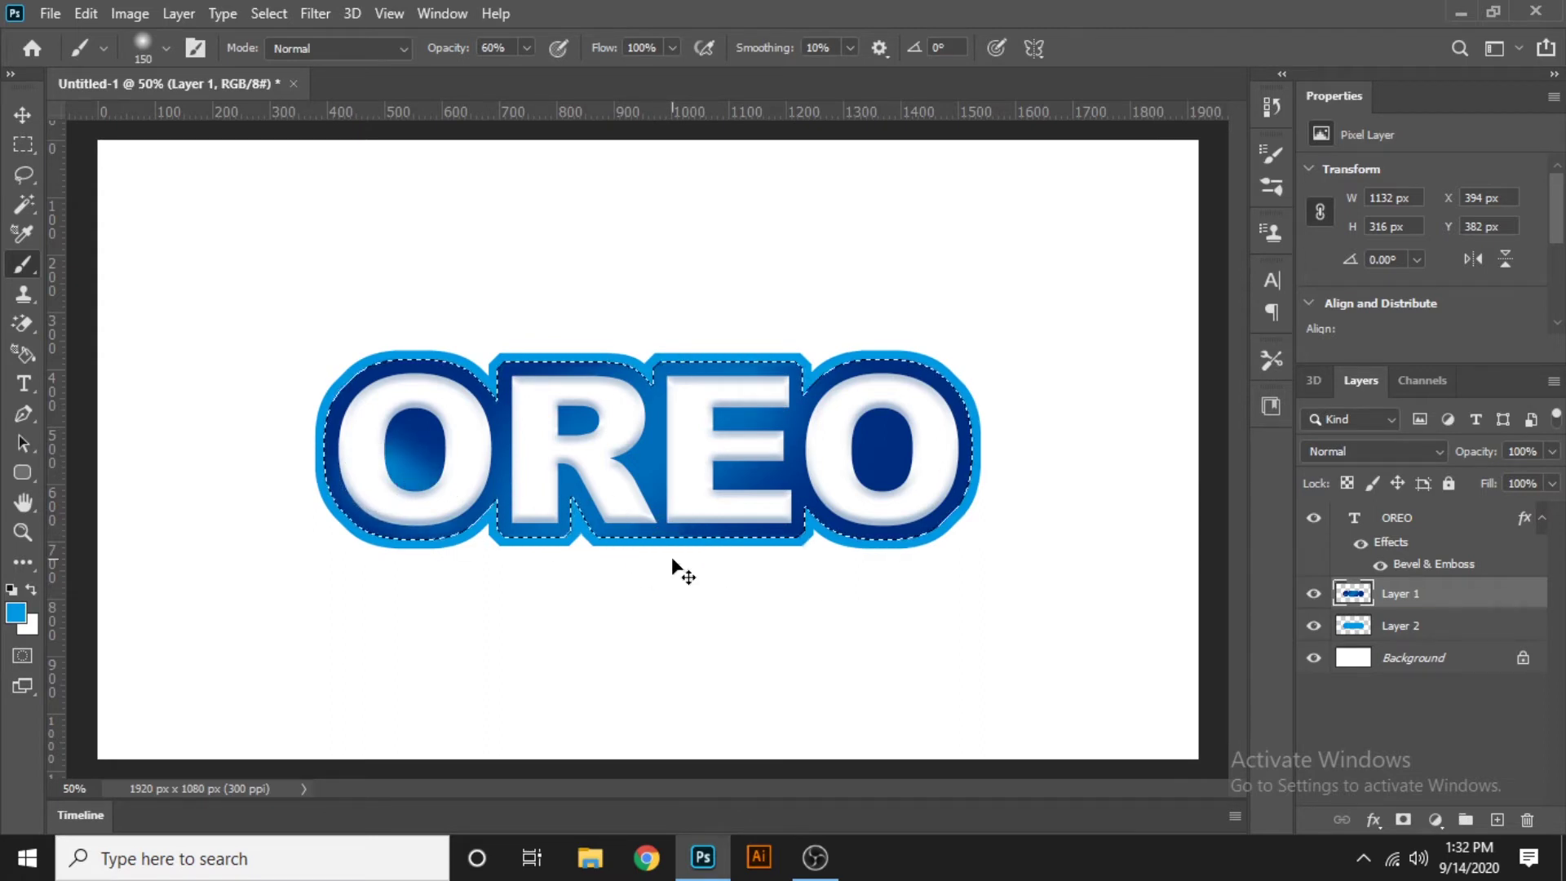
pyautogui.hotkey('ctrl', 'z')
# - Deselect, then open the OREO layer's style settings with Drop Shadow enabled
pyautogui.press('v')
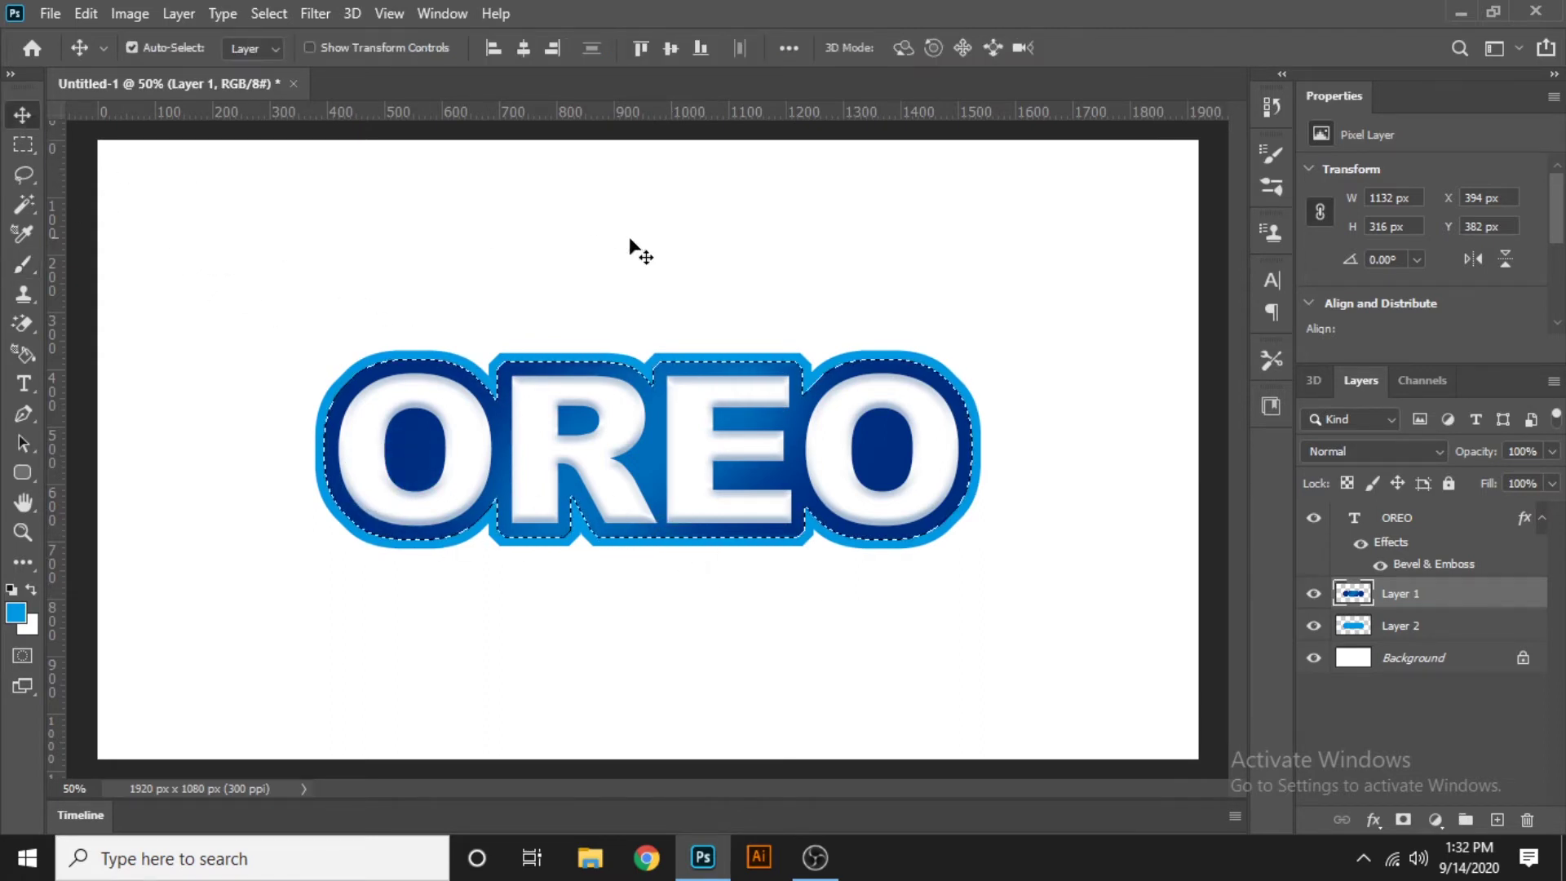
pyautogui.click(637, 242)
pyautogui.hotkey('ctrl', 'd')
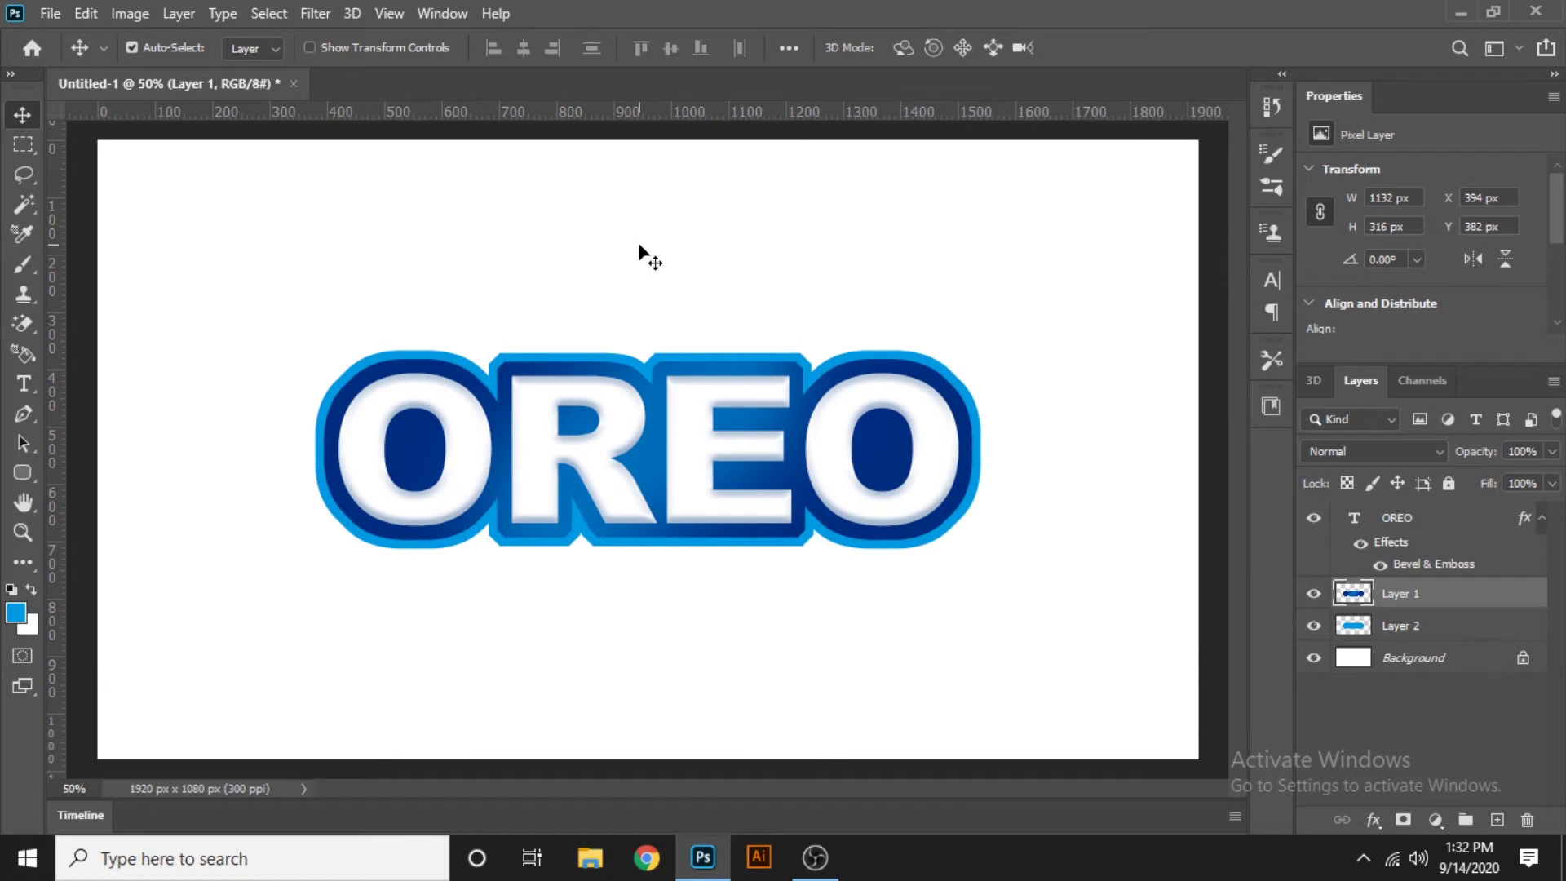
pyautogui.click(718, 390)
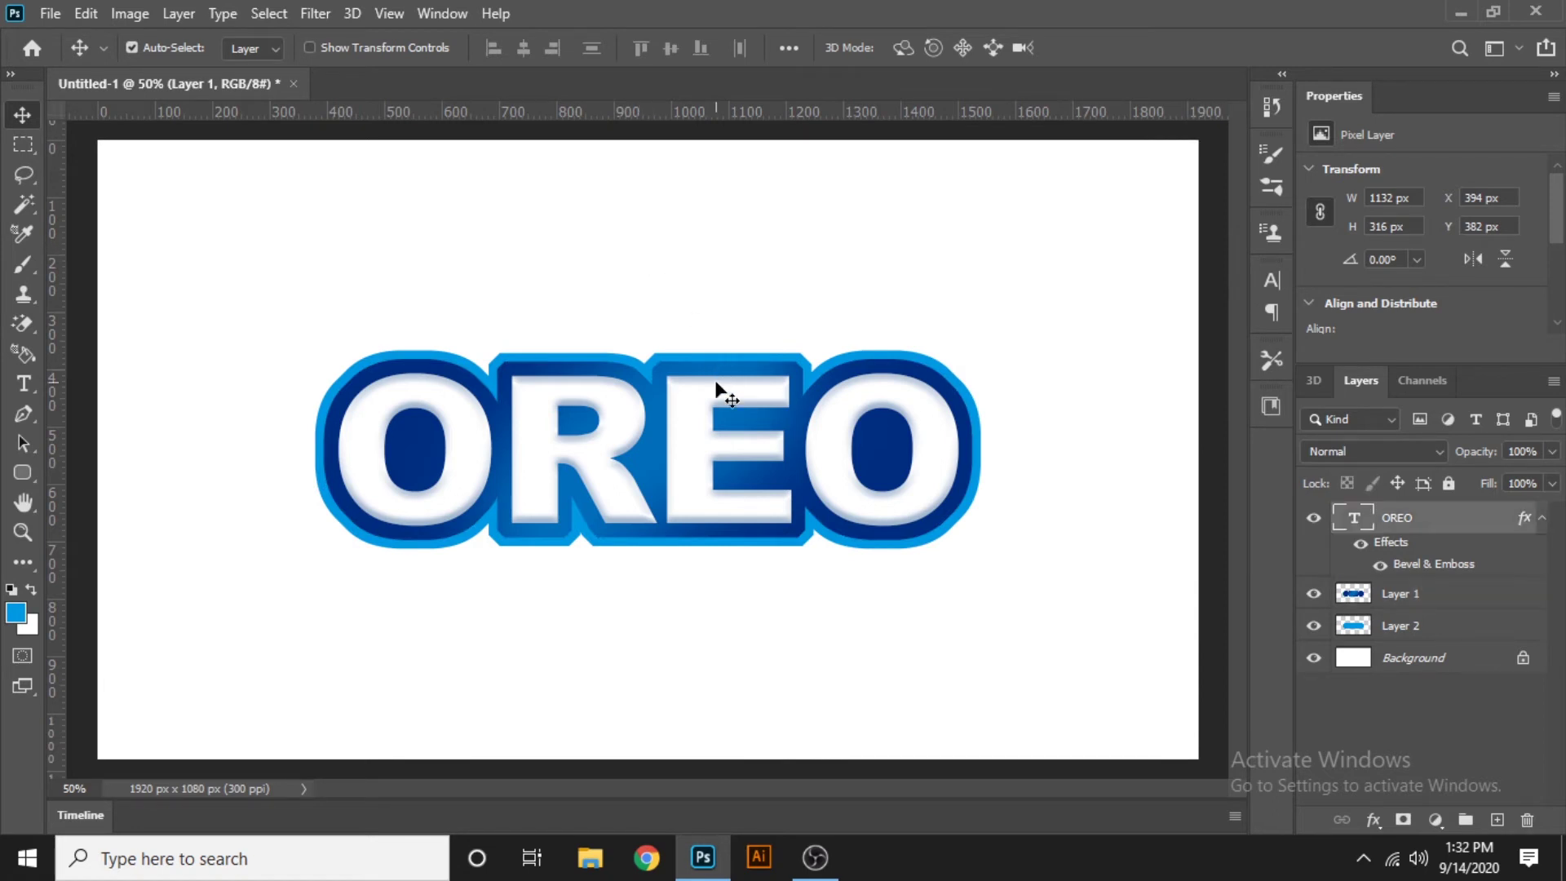
pyautogui.click(1399, 597)
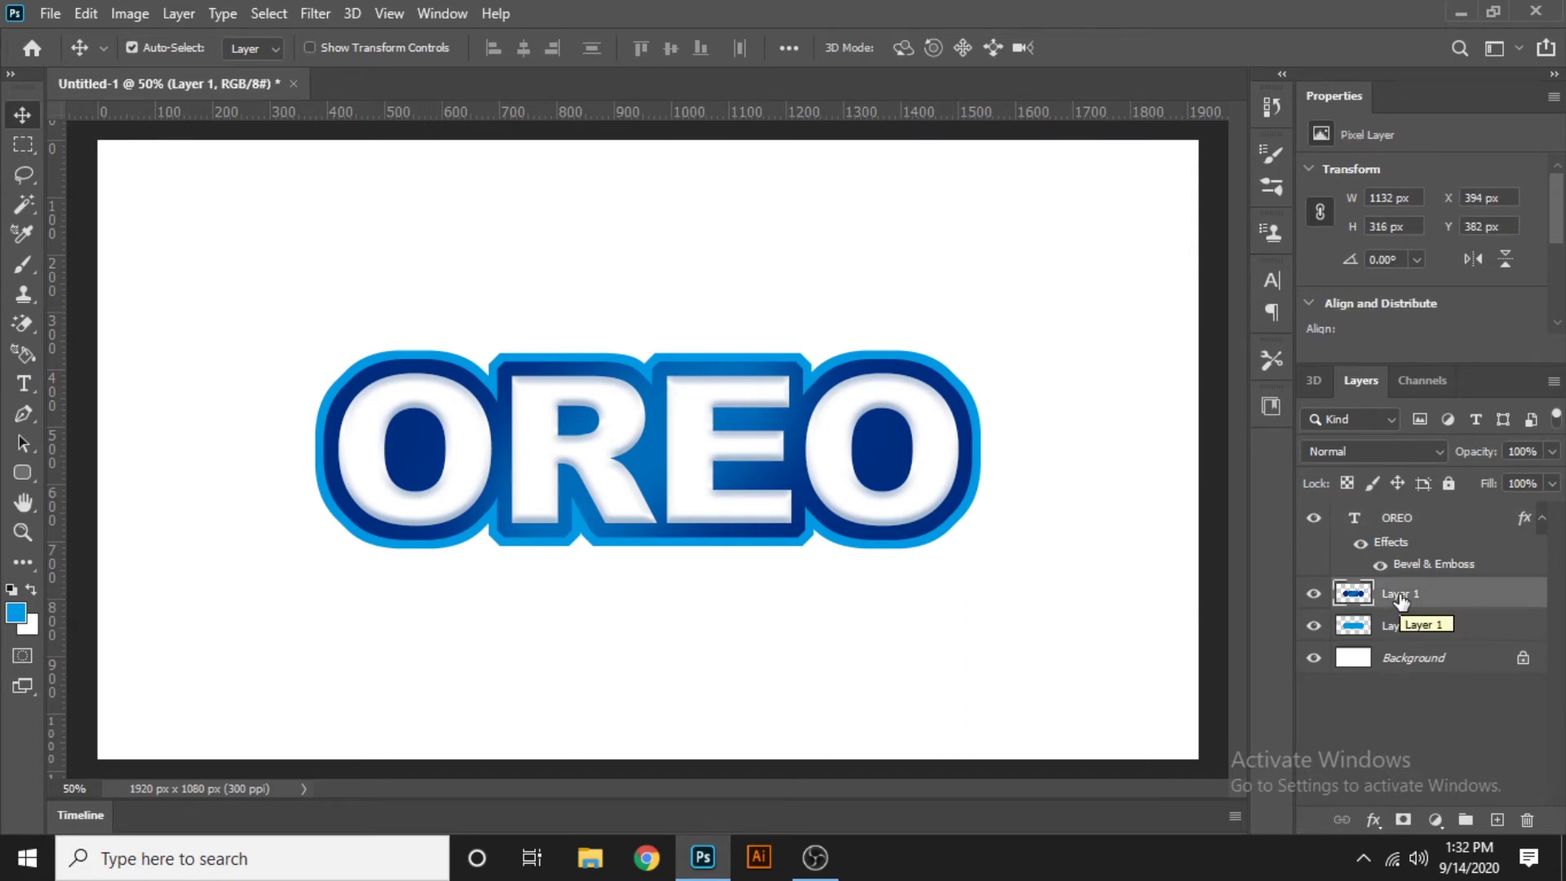
pyautogui.click(1523, 520)
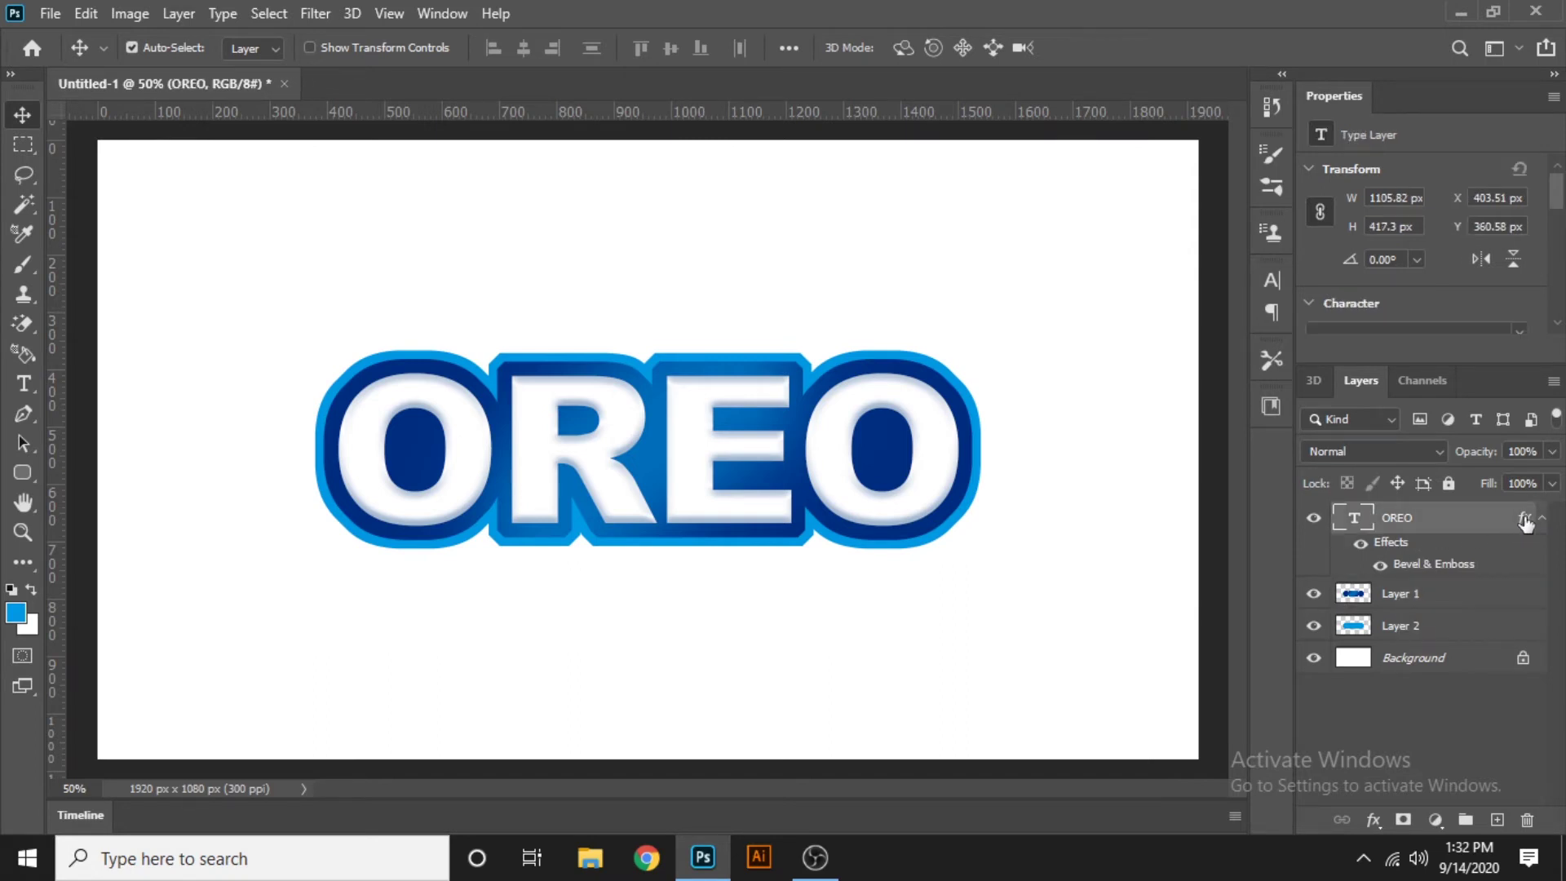
pyautogui.doubleClick(1525, 522)
pyautogui.click(752, 582)
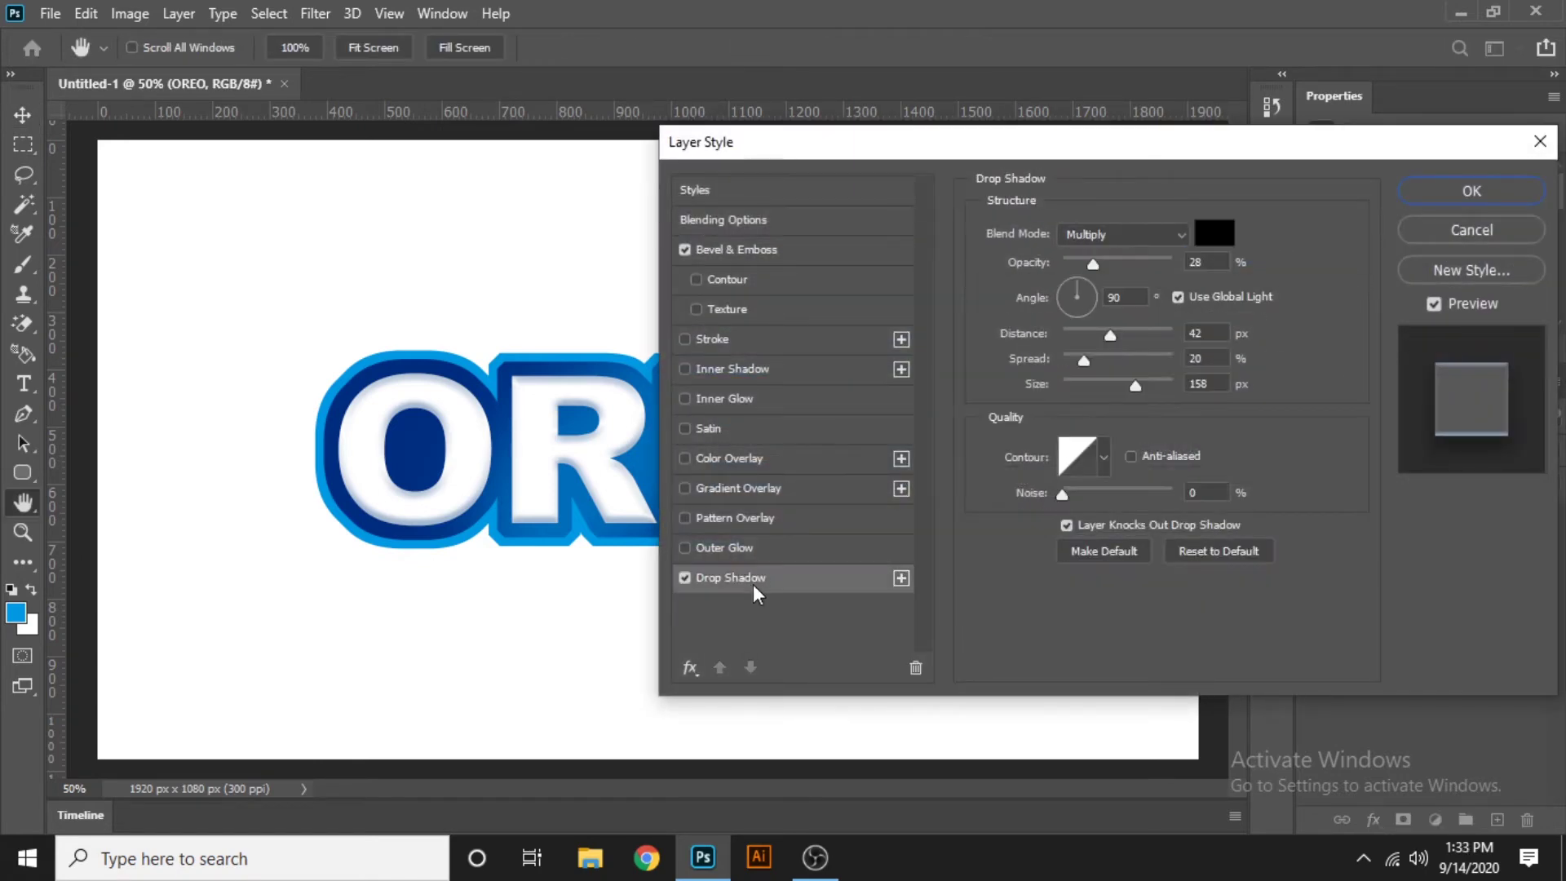
# - Set the drop shadow to 60% opacity, 13 px distance, 0% spread, 18 px size
pyautogui.moveTo(779, 152)
pyautogui.mouseDown()
pyautogui.moveTo(437, 384)
pyautogui.moveTo(648, 249)
pyautogui.moveTo(1066, 204)
pyautogui.mouseUp()
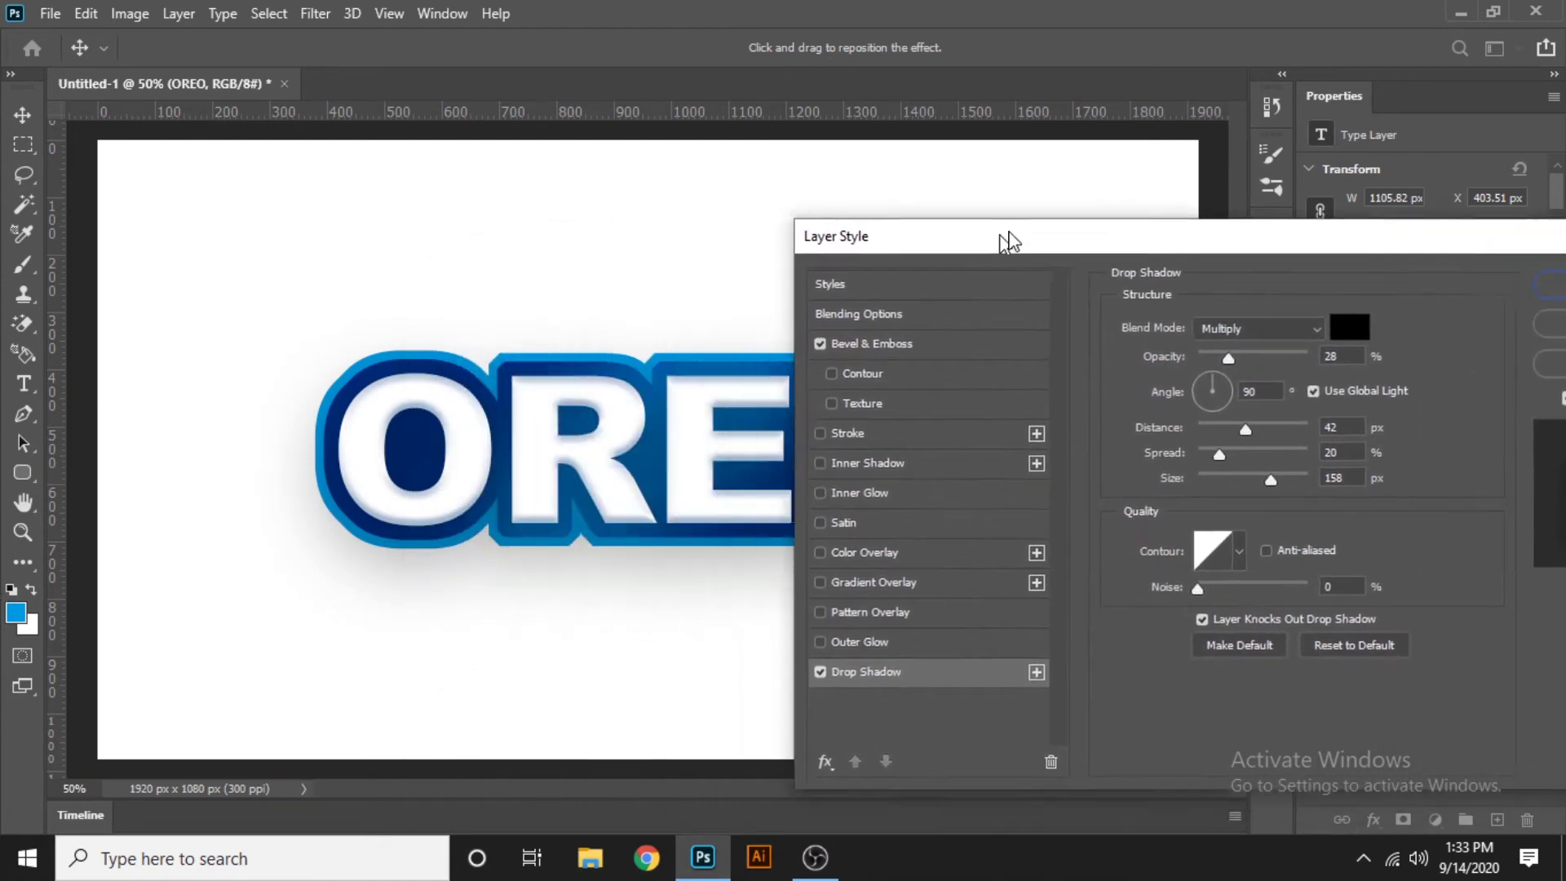
pyautogui.moveTo(1320, 327); pyautogui.dragTo(1334, 326)
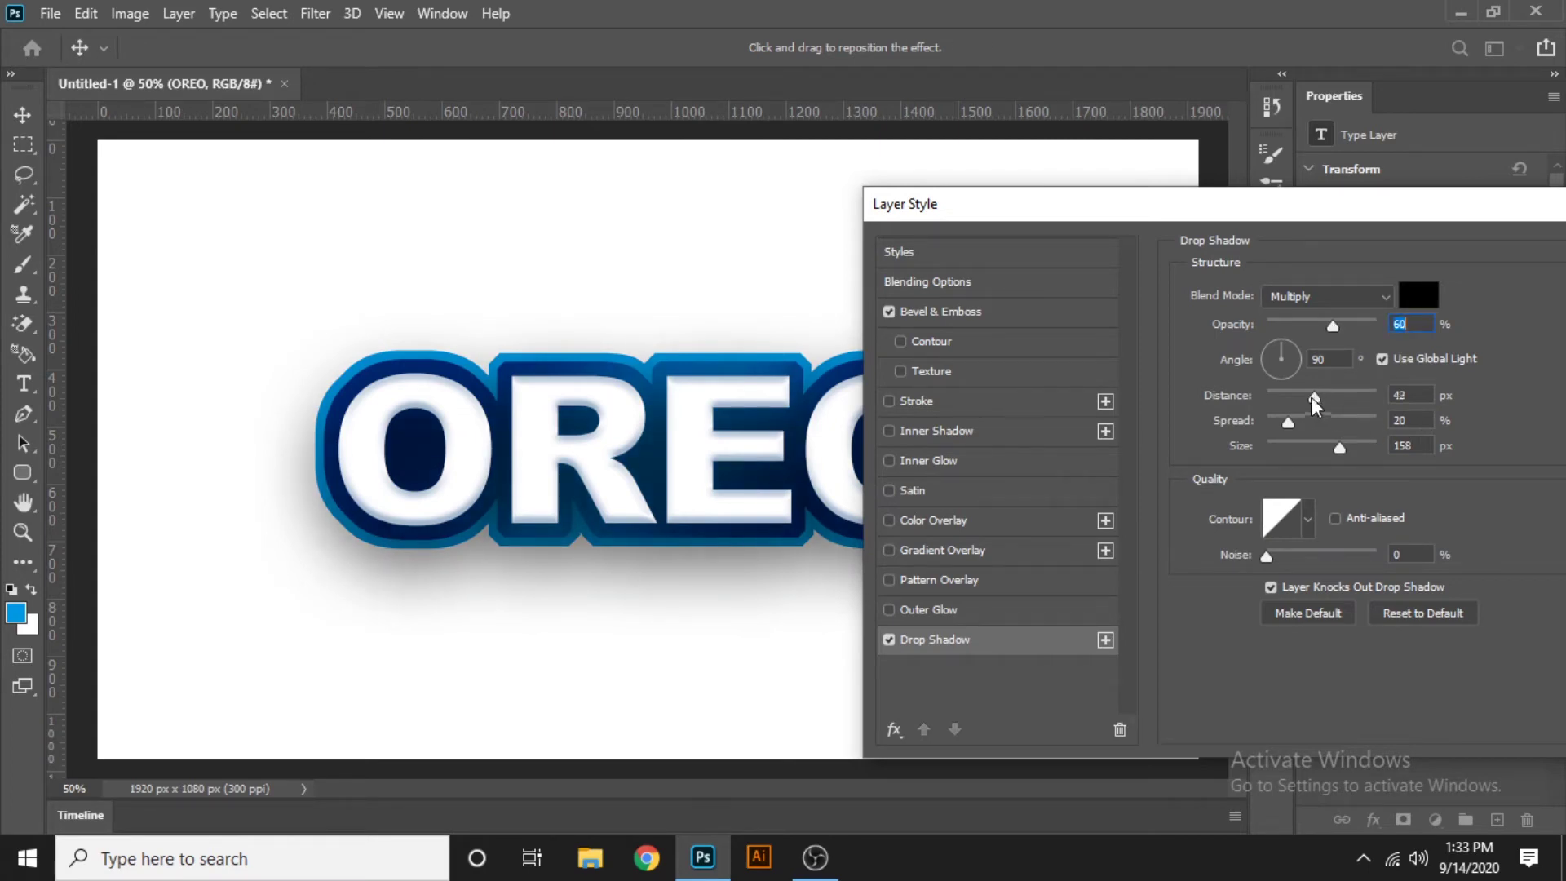
pyautogui.moveTo(1314, 398)
pyautogui.mouseDown()
pyautogui.moveTo(1257, 399)
pyautogui.moveTo(1284, 399)
pyautogui.moveTo(1266, 422)
pyautogui.mouseUp()
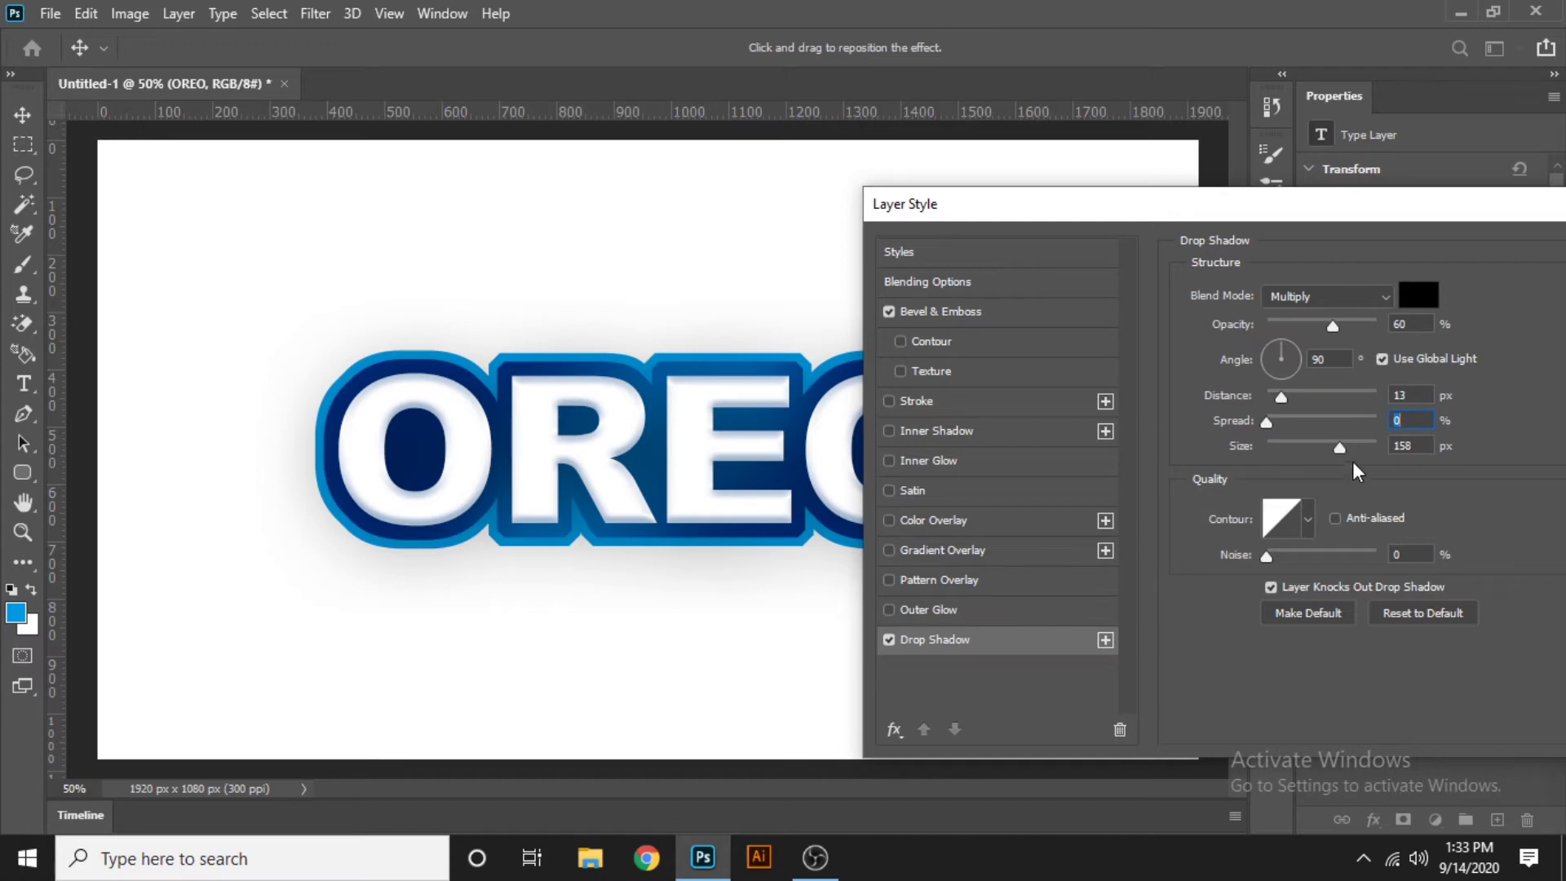
pyautogui.moveTo(1340, 449); pyautogui.dragTo(1284, 447)
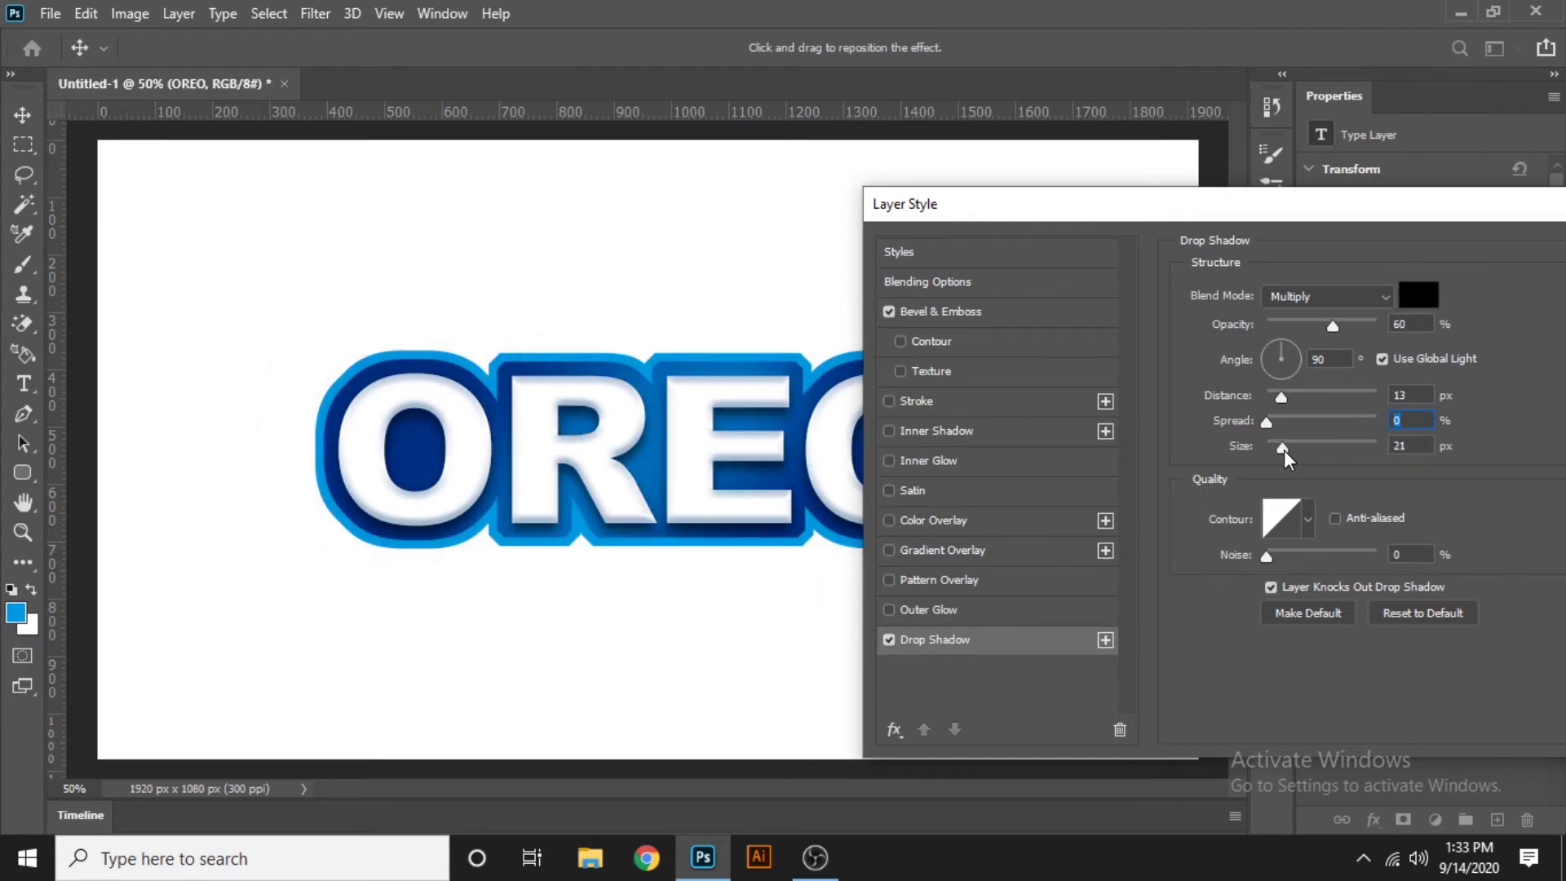
pyautogui.moveTo(1284, 451); pyautogui.dragTo(1282, 451)
pyautogui.moveTo(1290, 217)
pyautogui.mouseDown()
pyautogui.moveTo(1429, 261)
pyautogui.moveTo(1164, 289)
pyautogui.mouseUp()
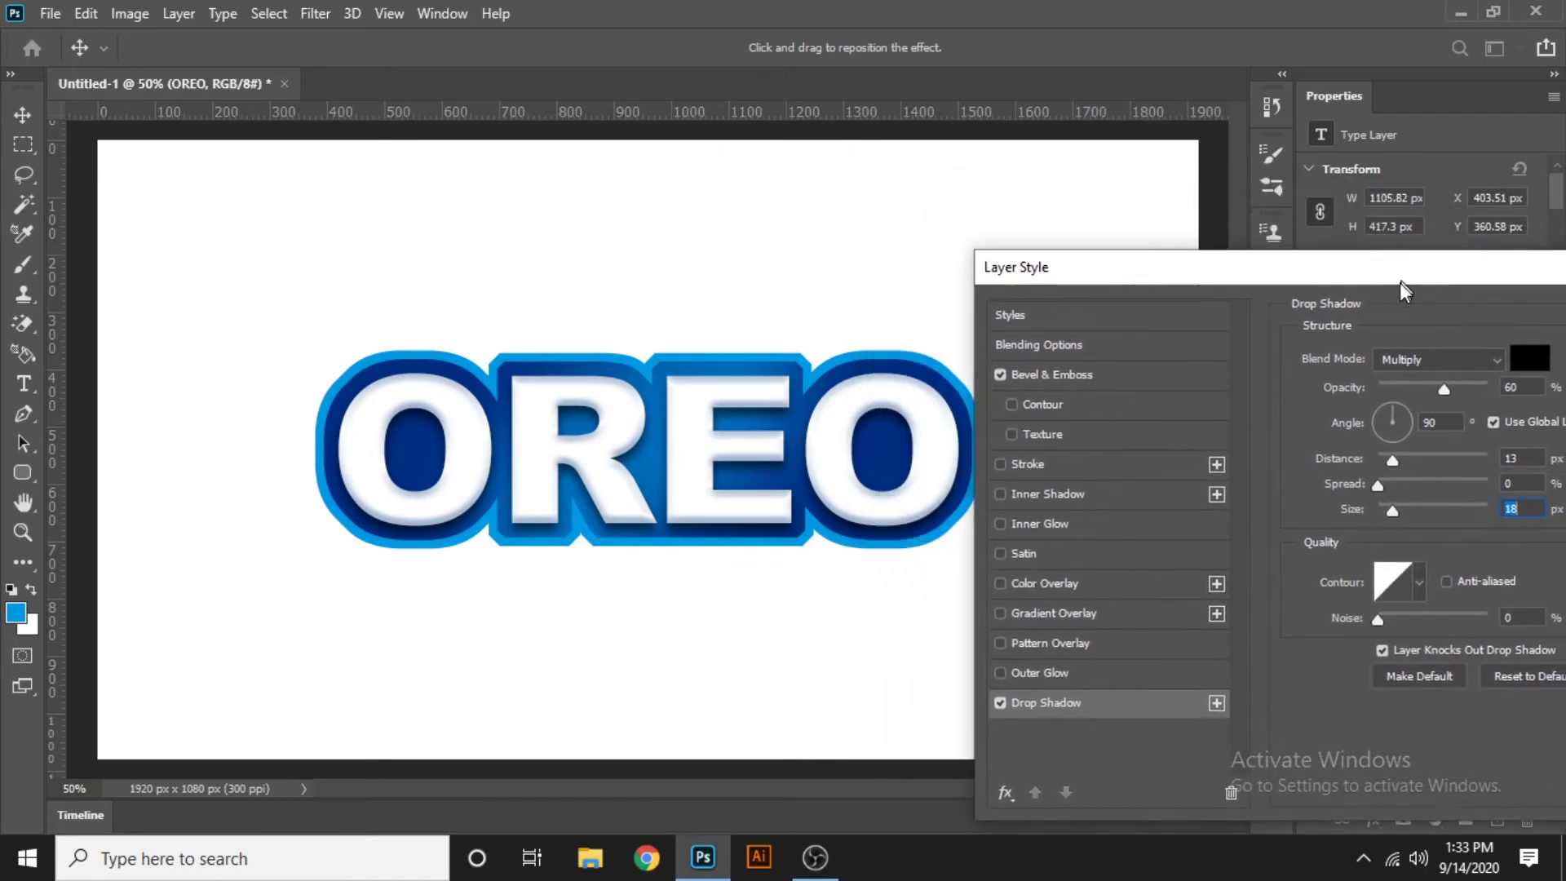
pyautogui.click(1533, 324)
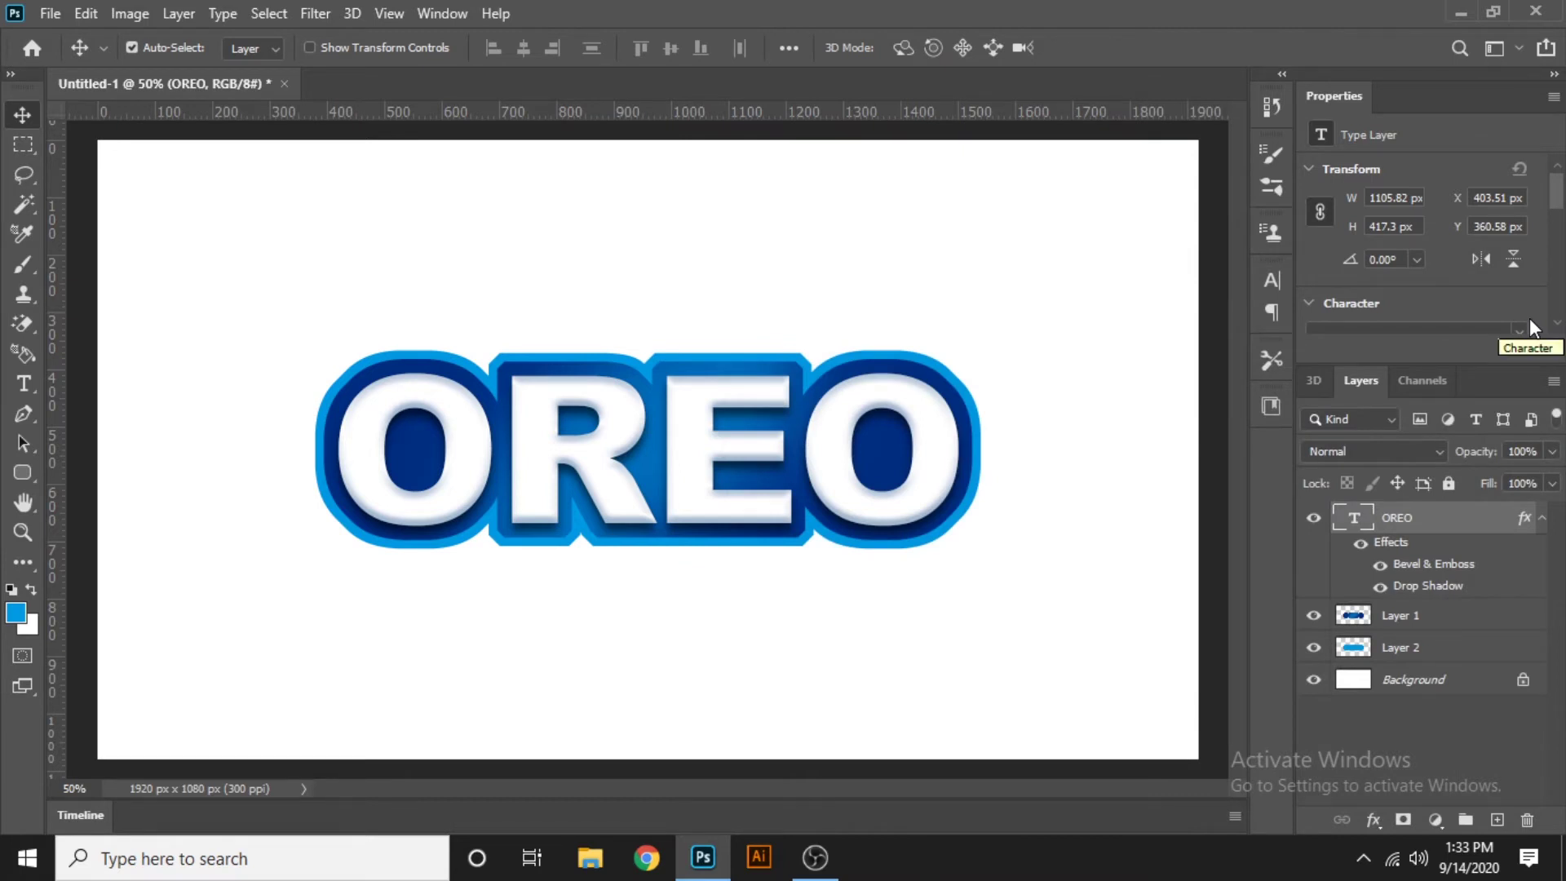
# - Add a Bevel & Emboss to Layer 2 with depth 72% and size 5 px
pyautogui.click(1450, 653)
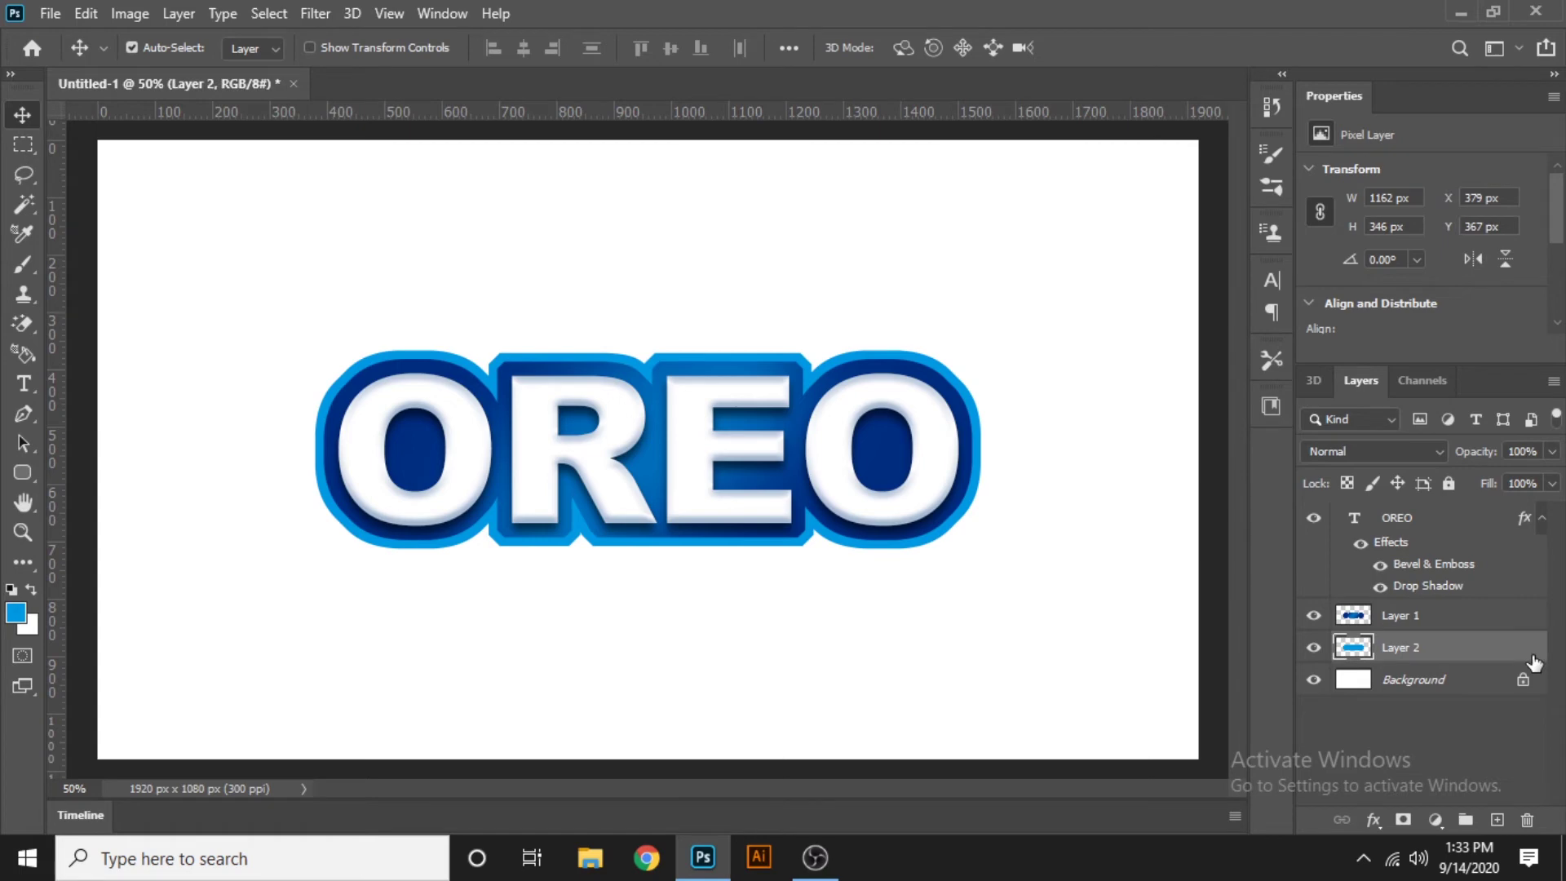
pyautogui.doubleClick(1533, 662)
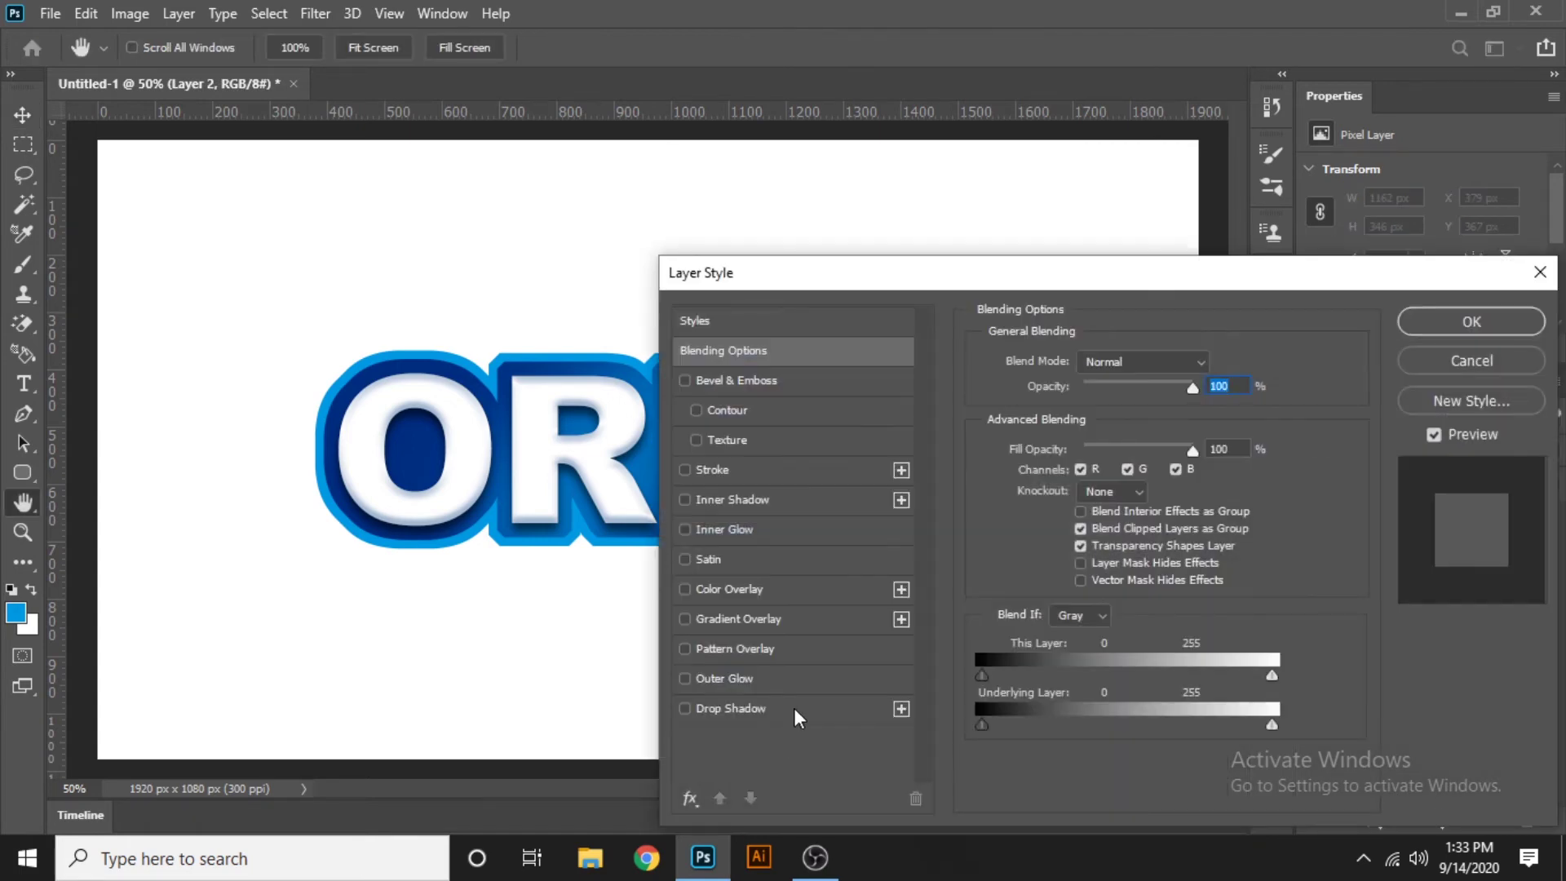
pyautogui.moveTo(813, 279); pyautogui.dragTo(903, 219)
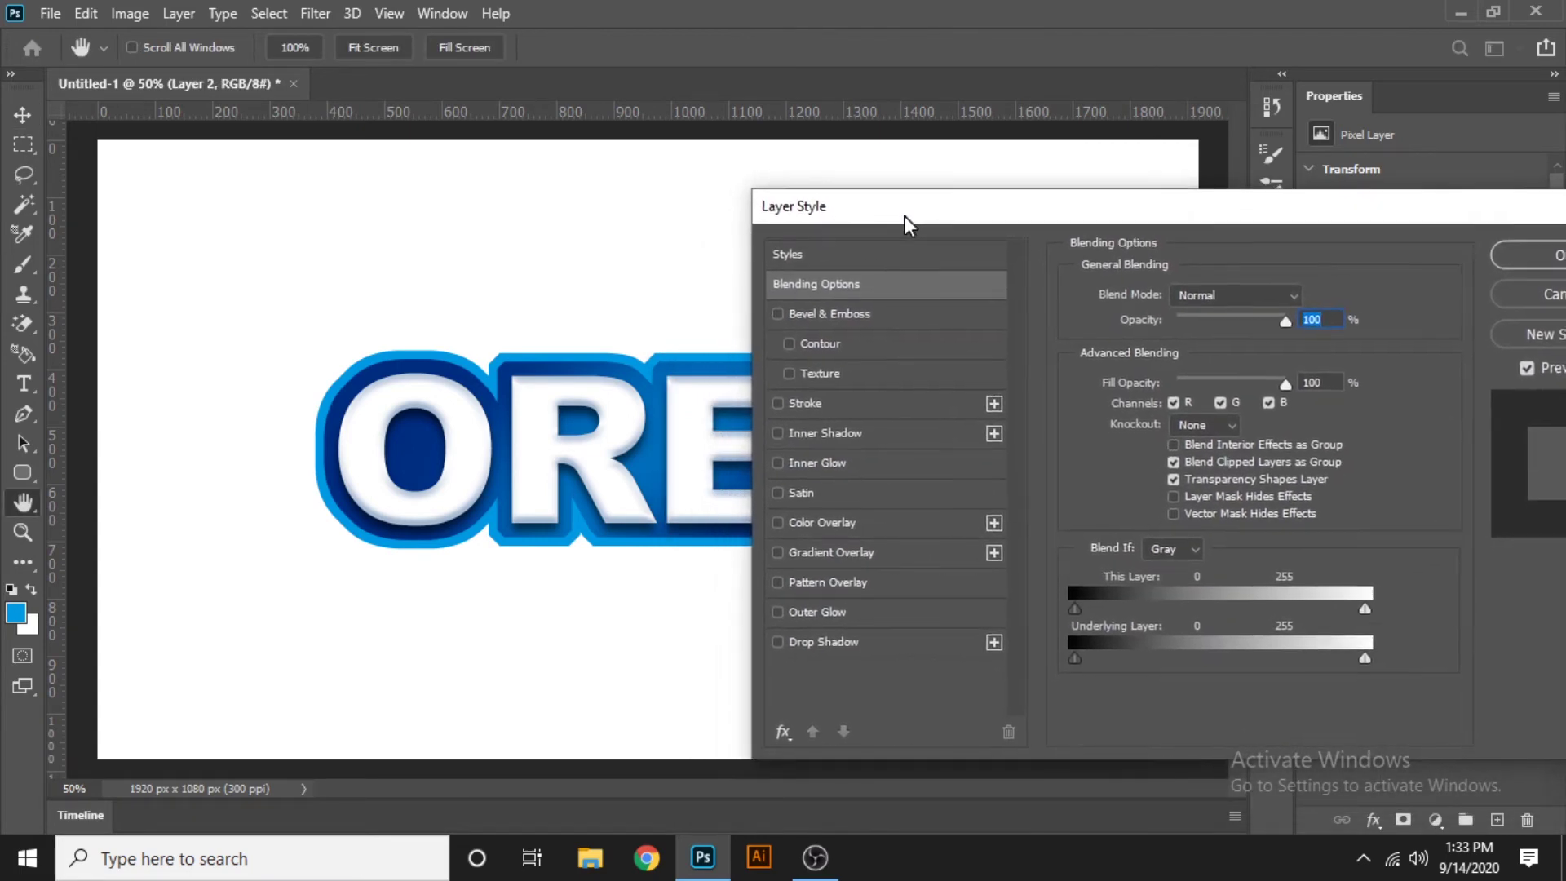
pyautogui.click(866, 318)
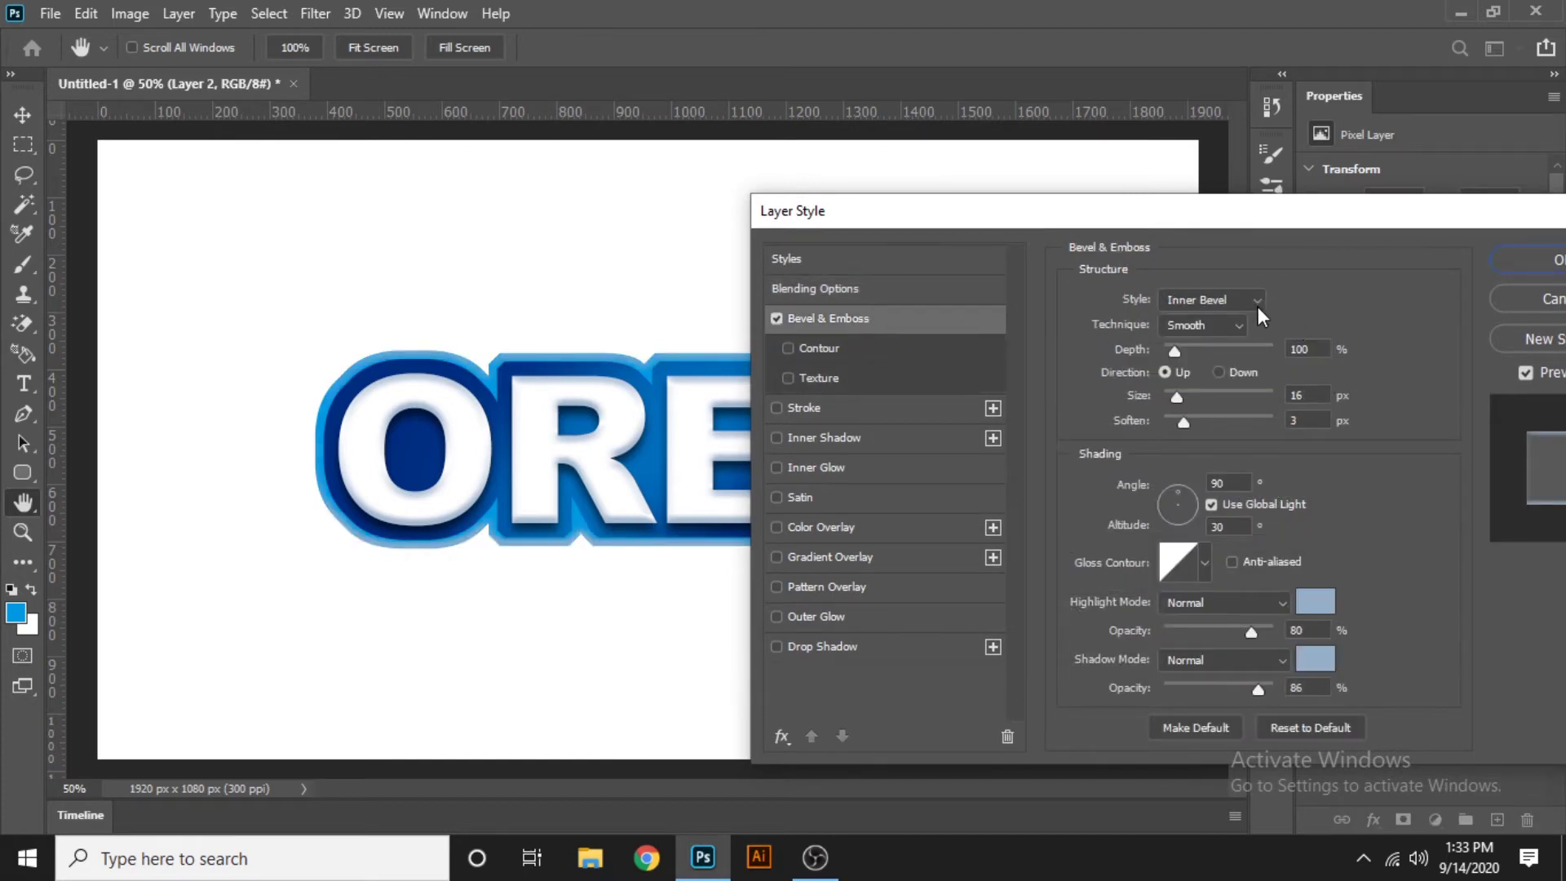
pyautogui.moveTo(1173, 349); pyautogui.dragTo(1176, 349)
pyautogui.doubleClick(1309, 349)
pyautogui.write('72')
pyautogui.doubleClick(1309, 395)
pyautogui.write('5')
pyautogui.doubleClick(1298, 420)
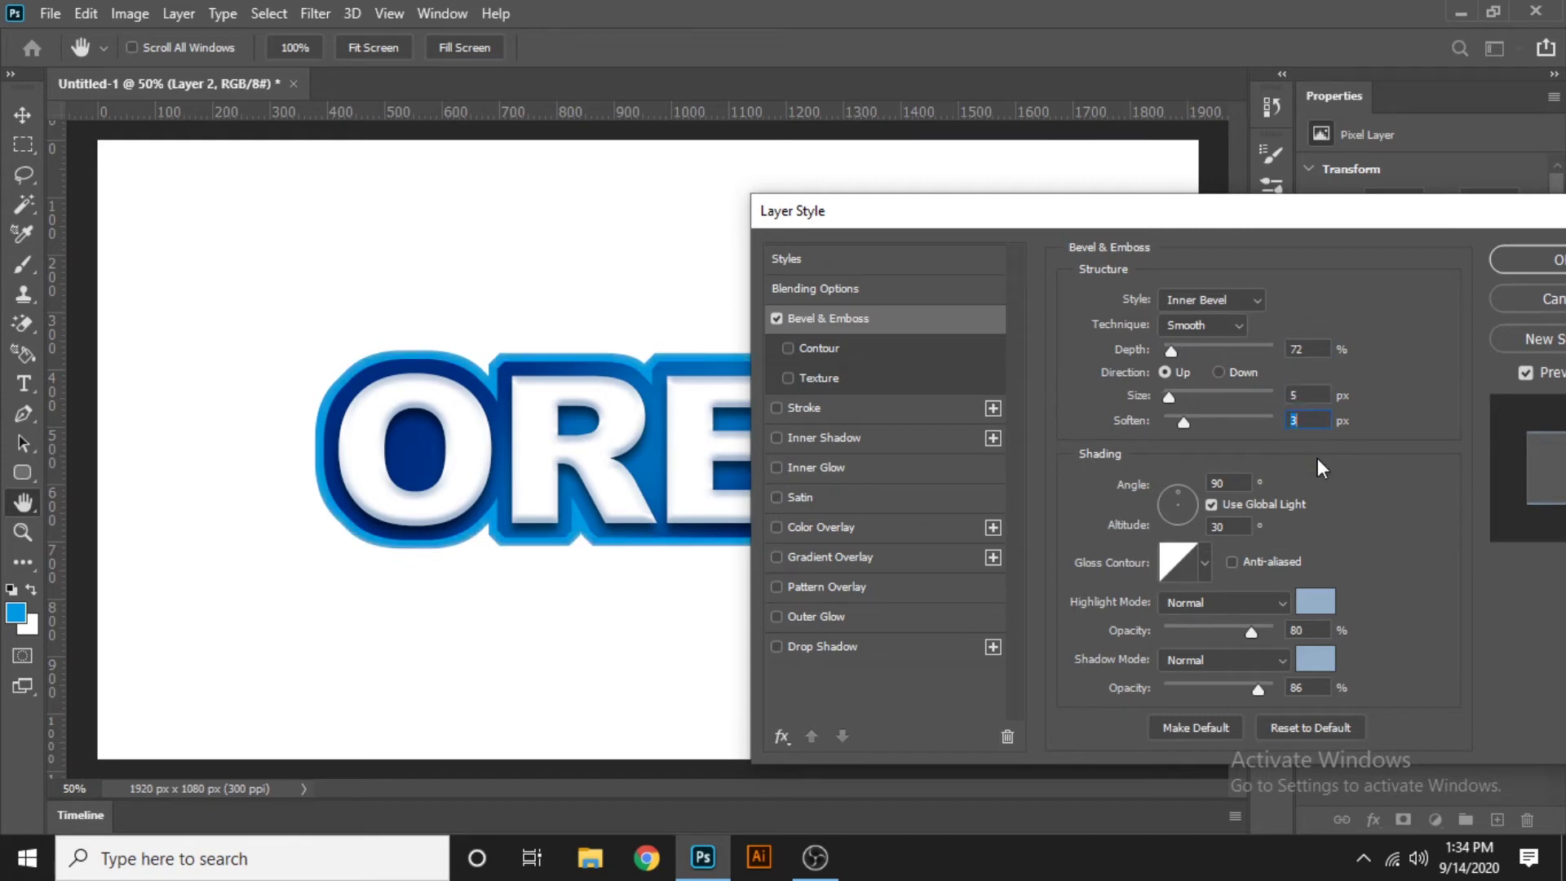
# - Sample dark navy from the outline for the bevel highlight and shadow colours
pyautogui.click(1304, 602)
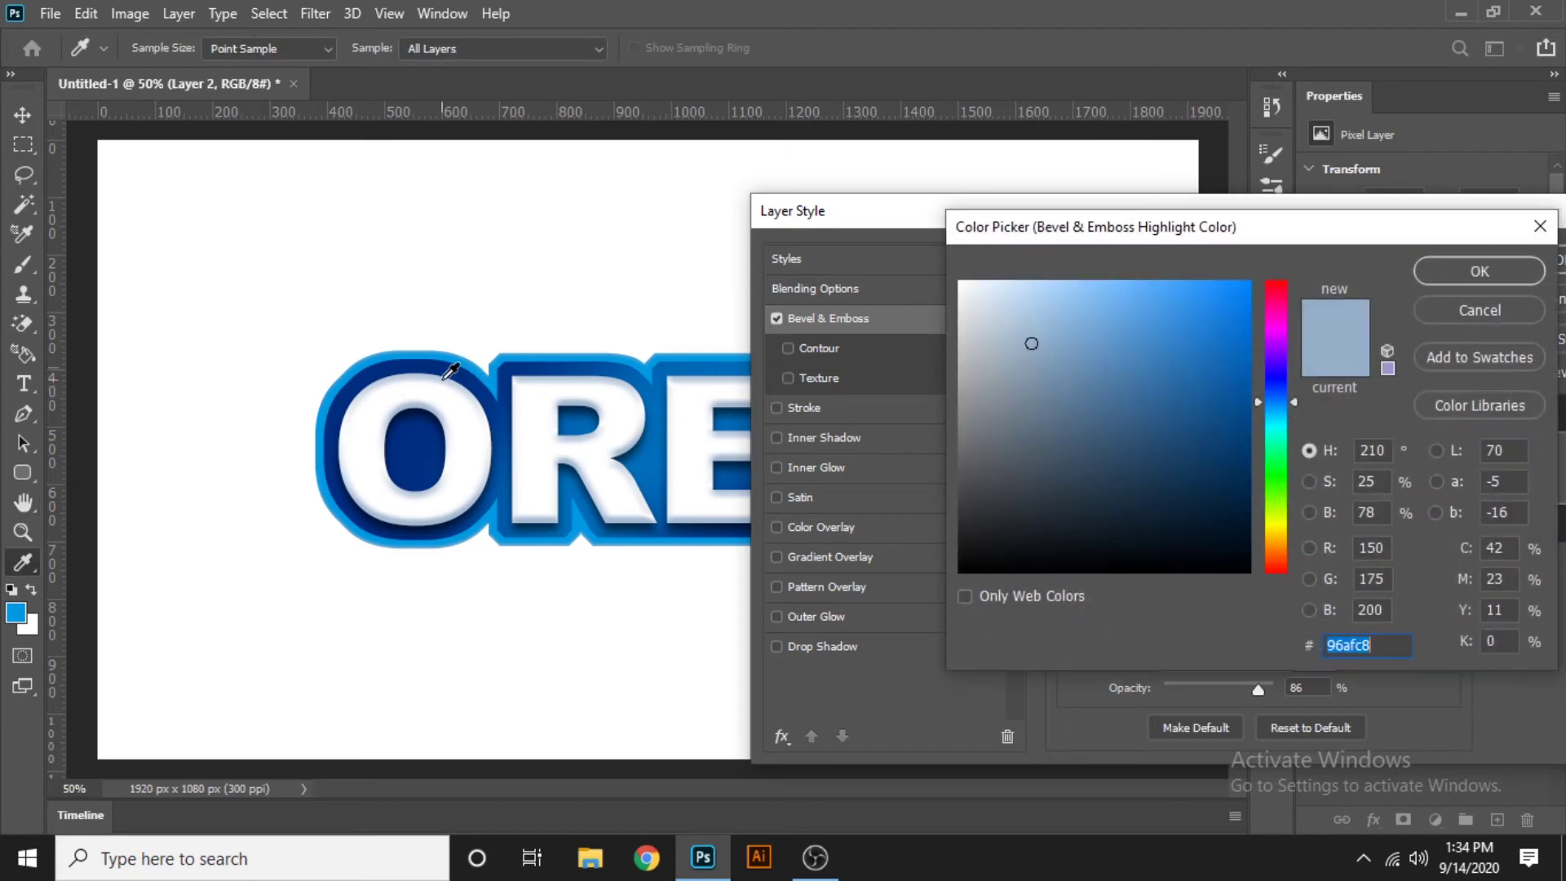
pyautogui.click(413, 363)
pyautogui.click(1438, 262)
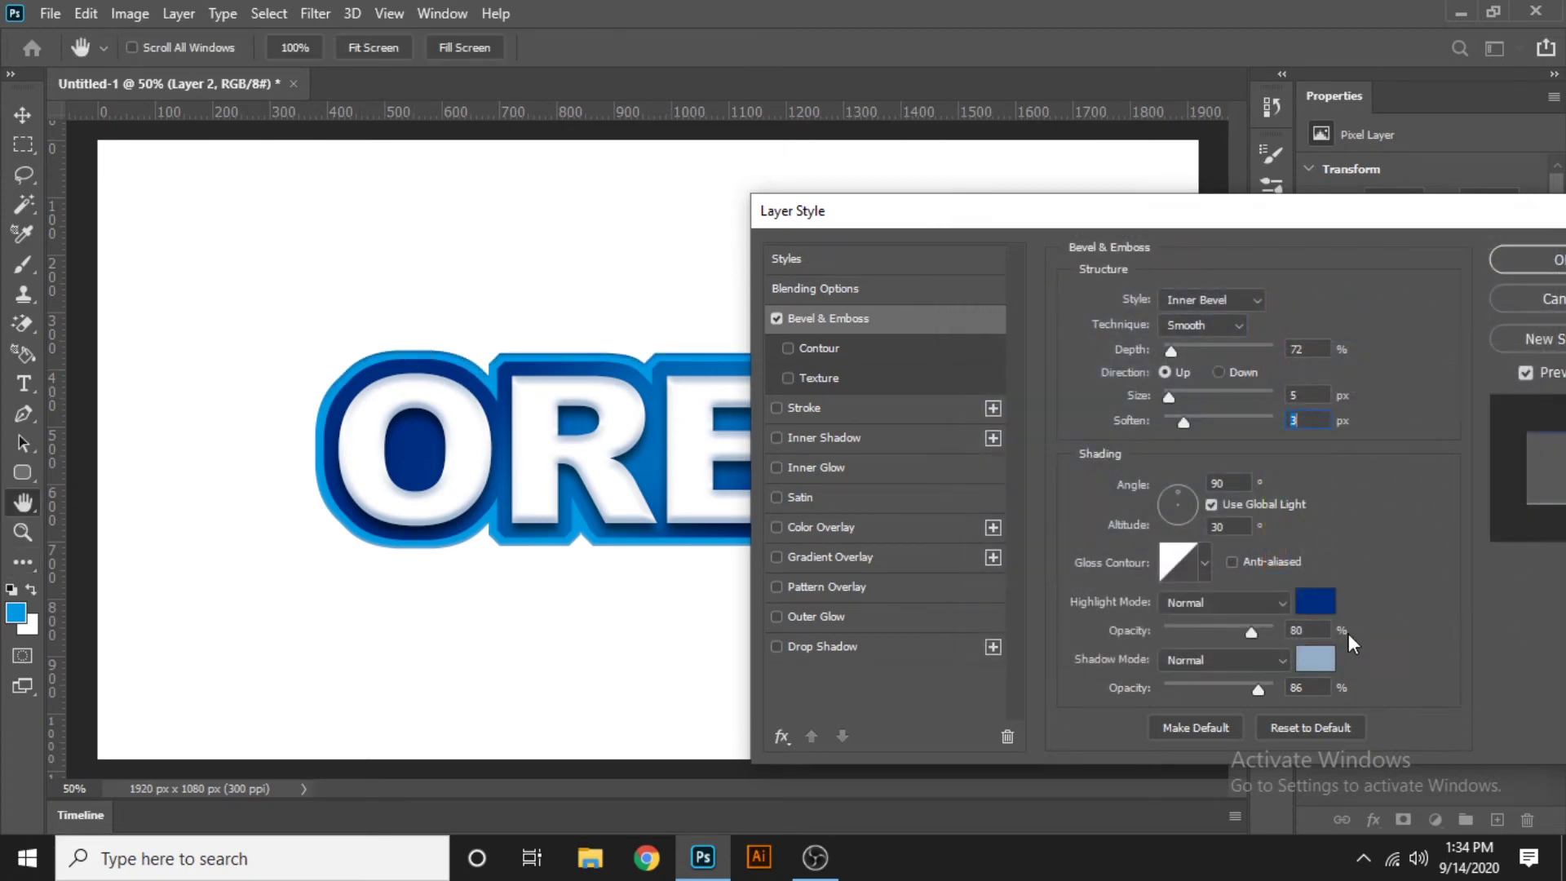
pyautogui.click(1315, 659)
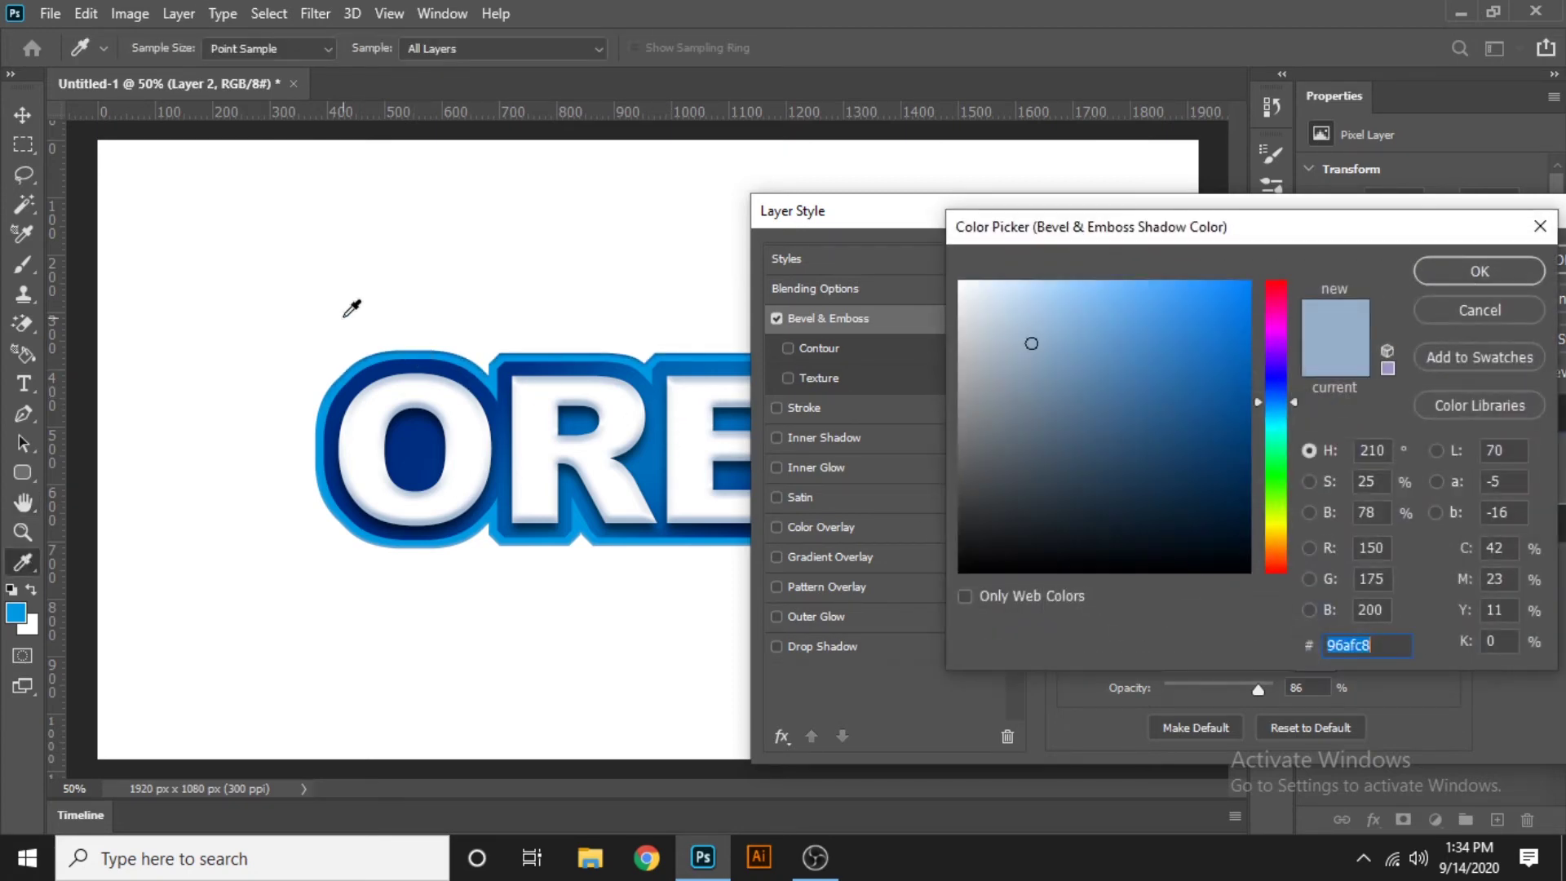
pyautogui.click(390, 362)
pyautogui.click(1477, 271)
# - Set both bevel blend modes to Multiply with shadow opacity 55%, and apply
pyautogui.click(1228, 600)
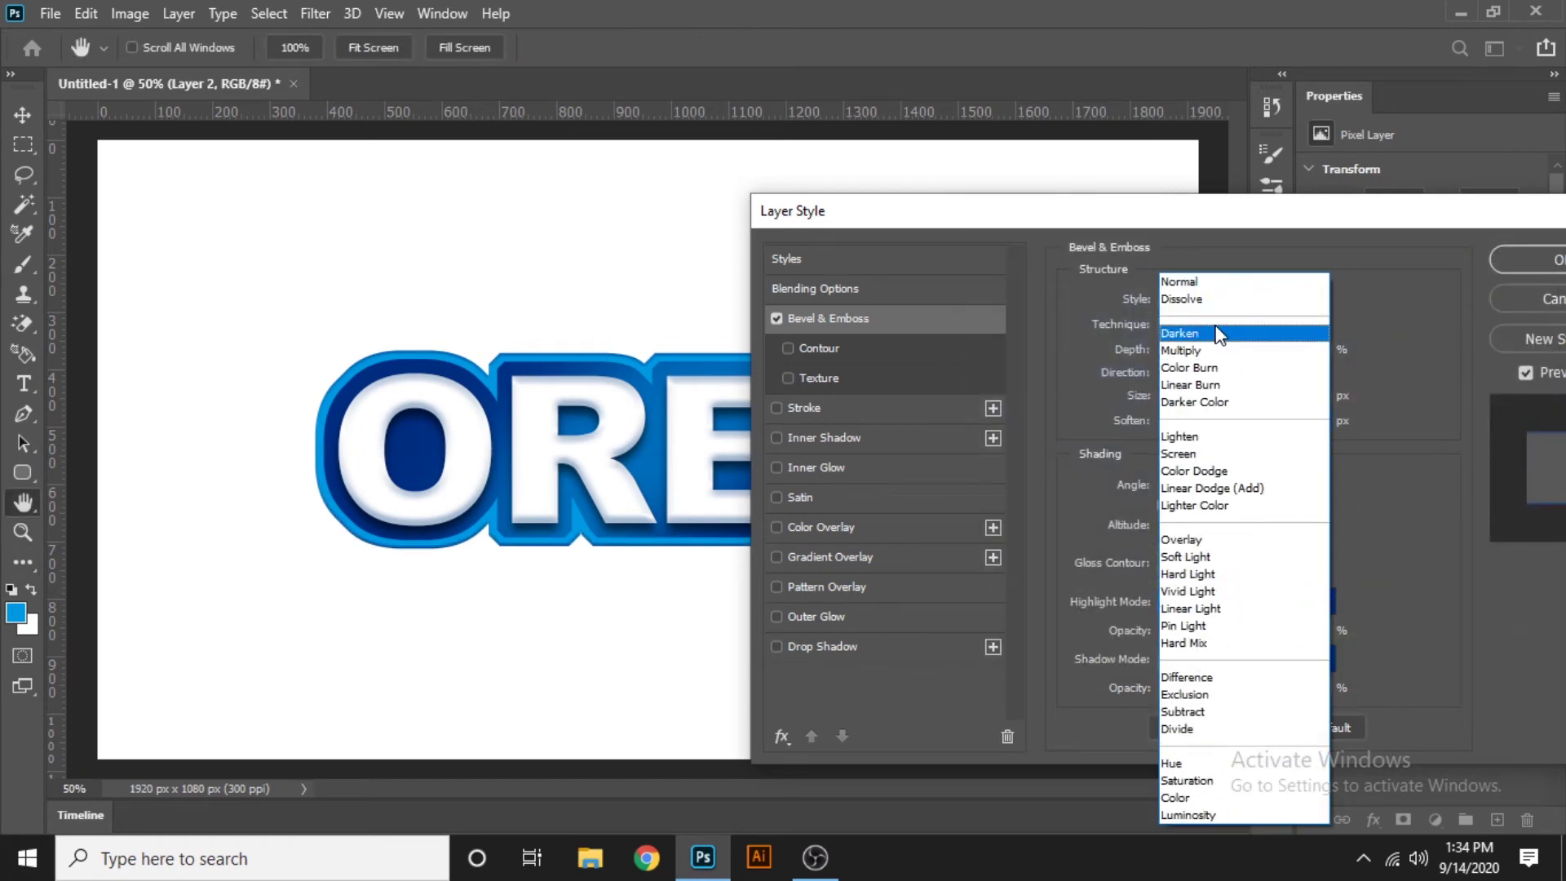
pyautogui.click(1225, 349)
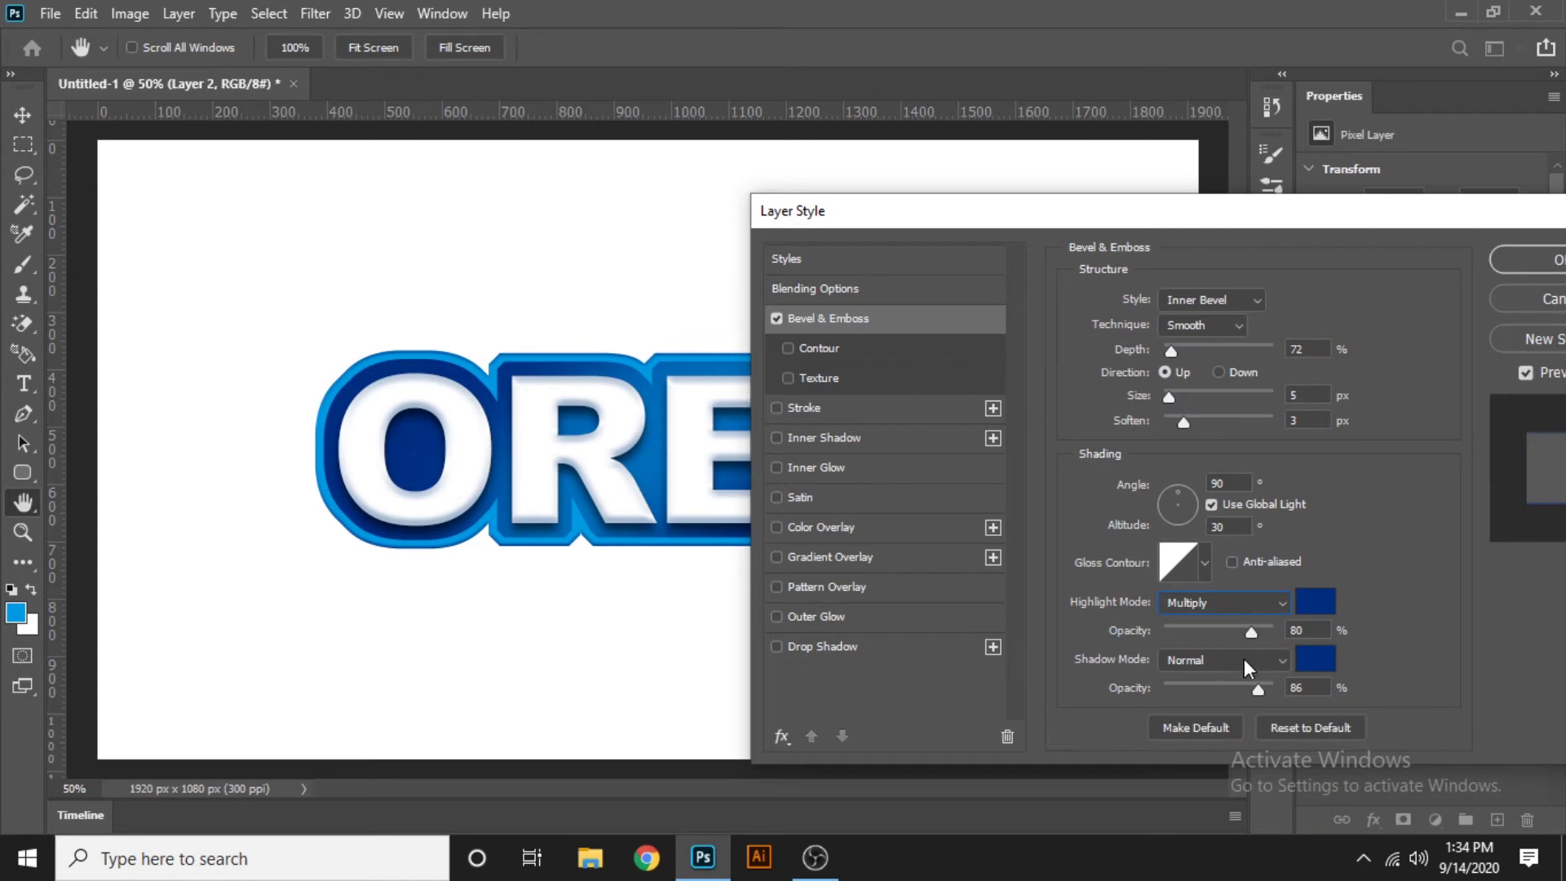
pyautogui.click(1244, 658)
pyautogui.click(1224, 349)
pyautogui.moveTo(1264, 692); pyautogui.dragTo(1225, 687)
pyautogui.click(1547, 272)
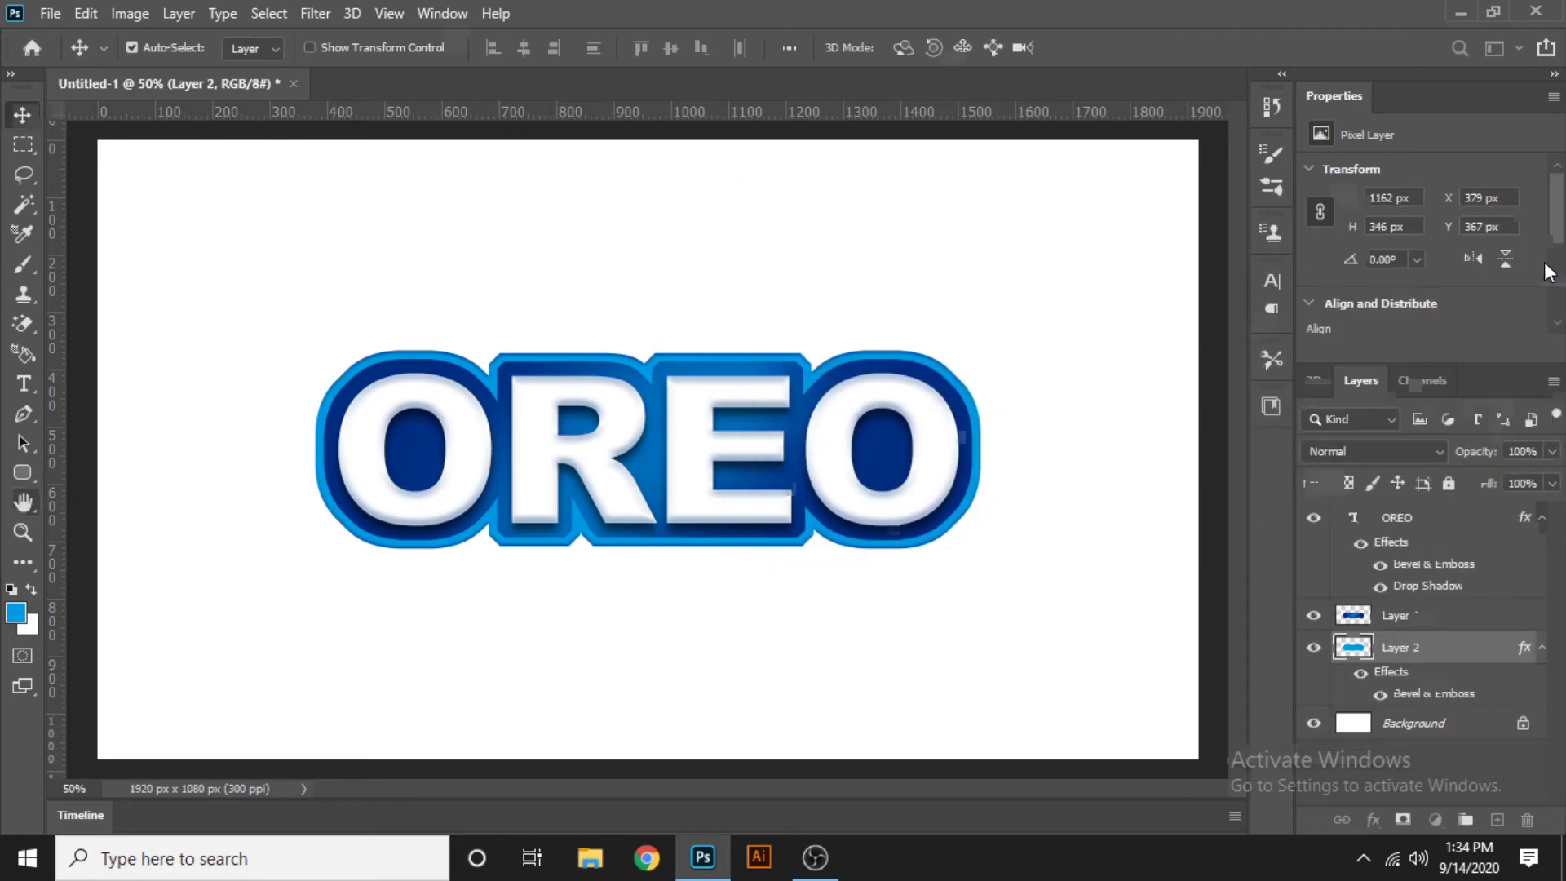
# - Select the OREO, Layer 1 and Layer 2 logo layers on the canvas and merge them with Ctrl+E
pyautogui.click(1069, 391)
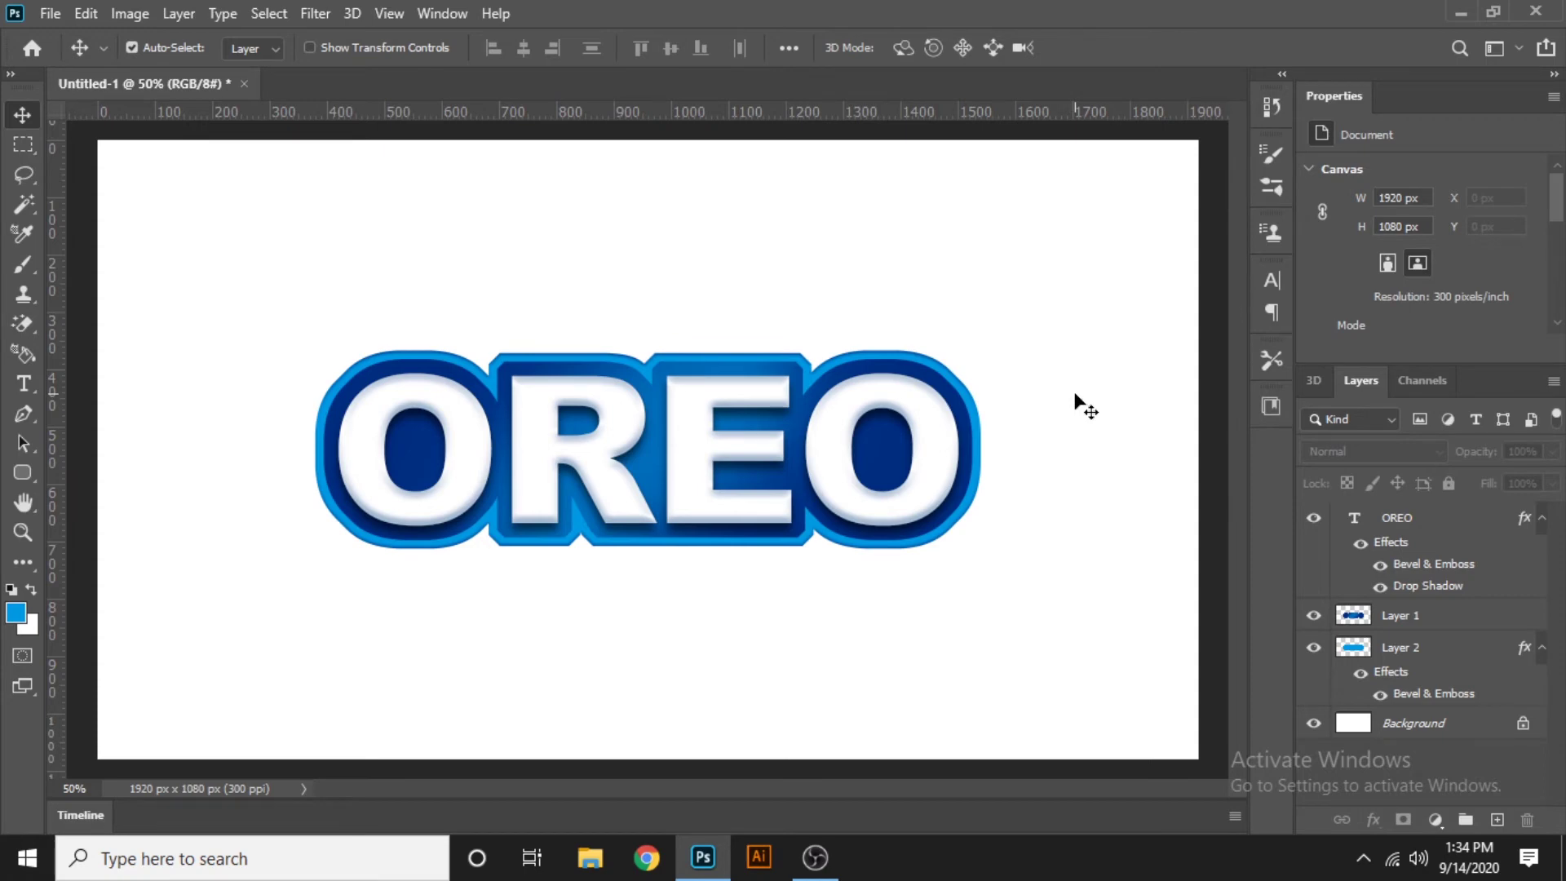
pyautogui.moveTo(253, 283); pyautogui.dragTo(1003, 581)
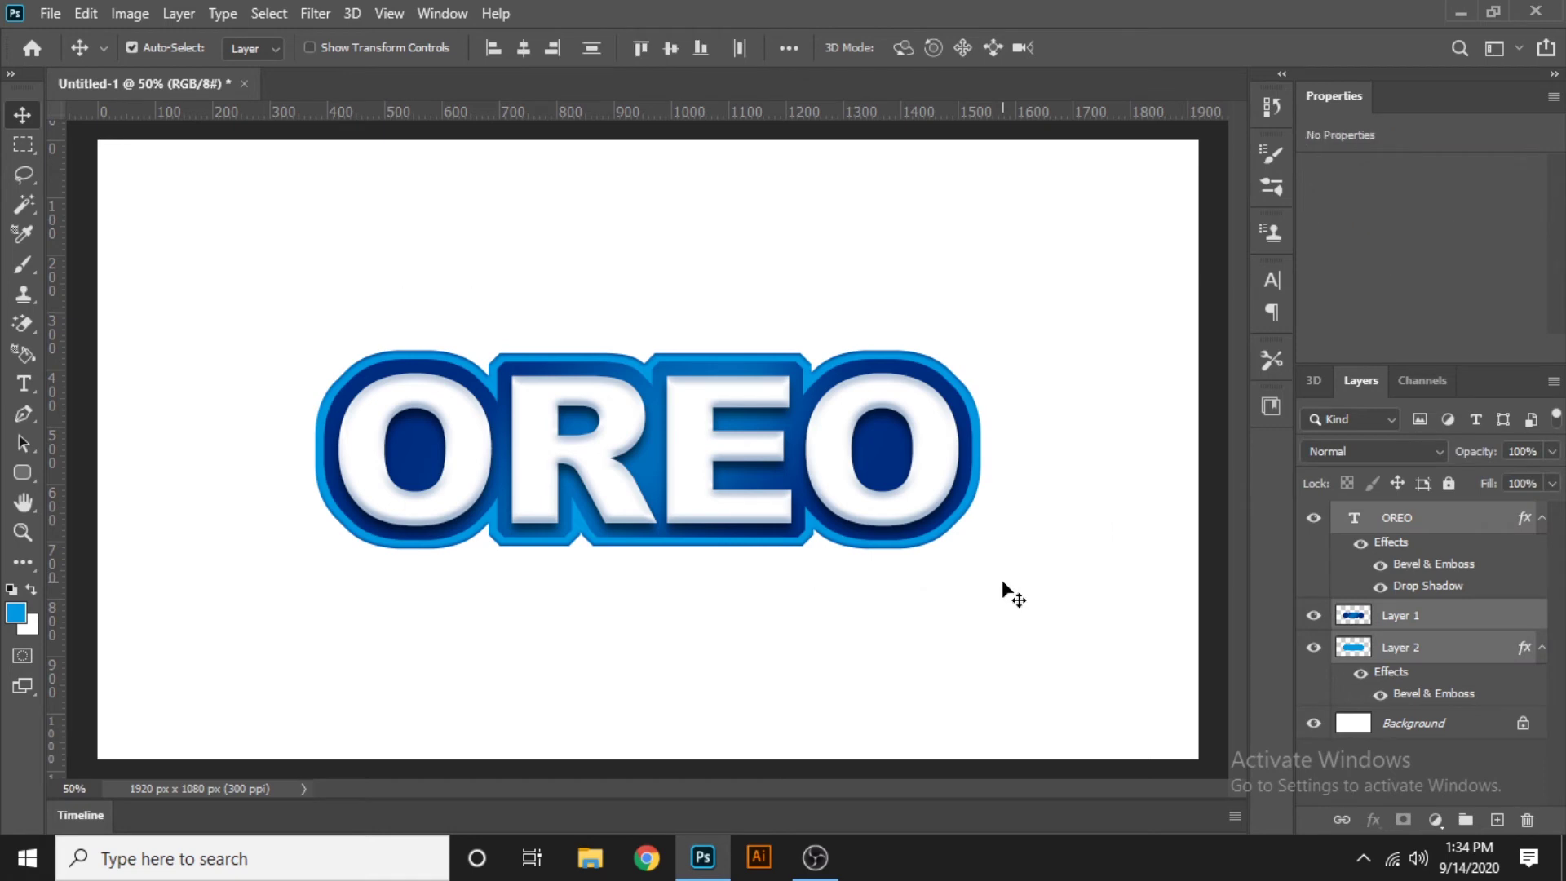
pyautogui.hotkey('ctrl', 'e')
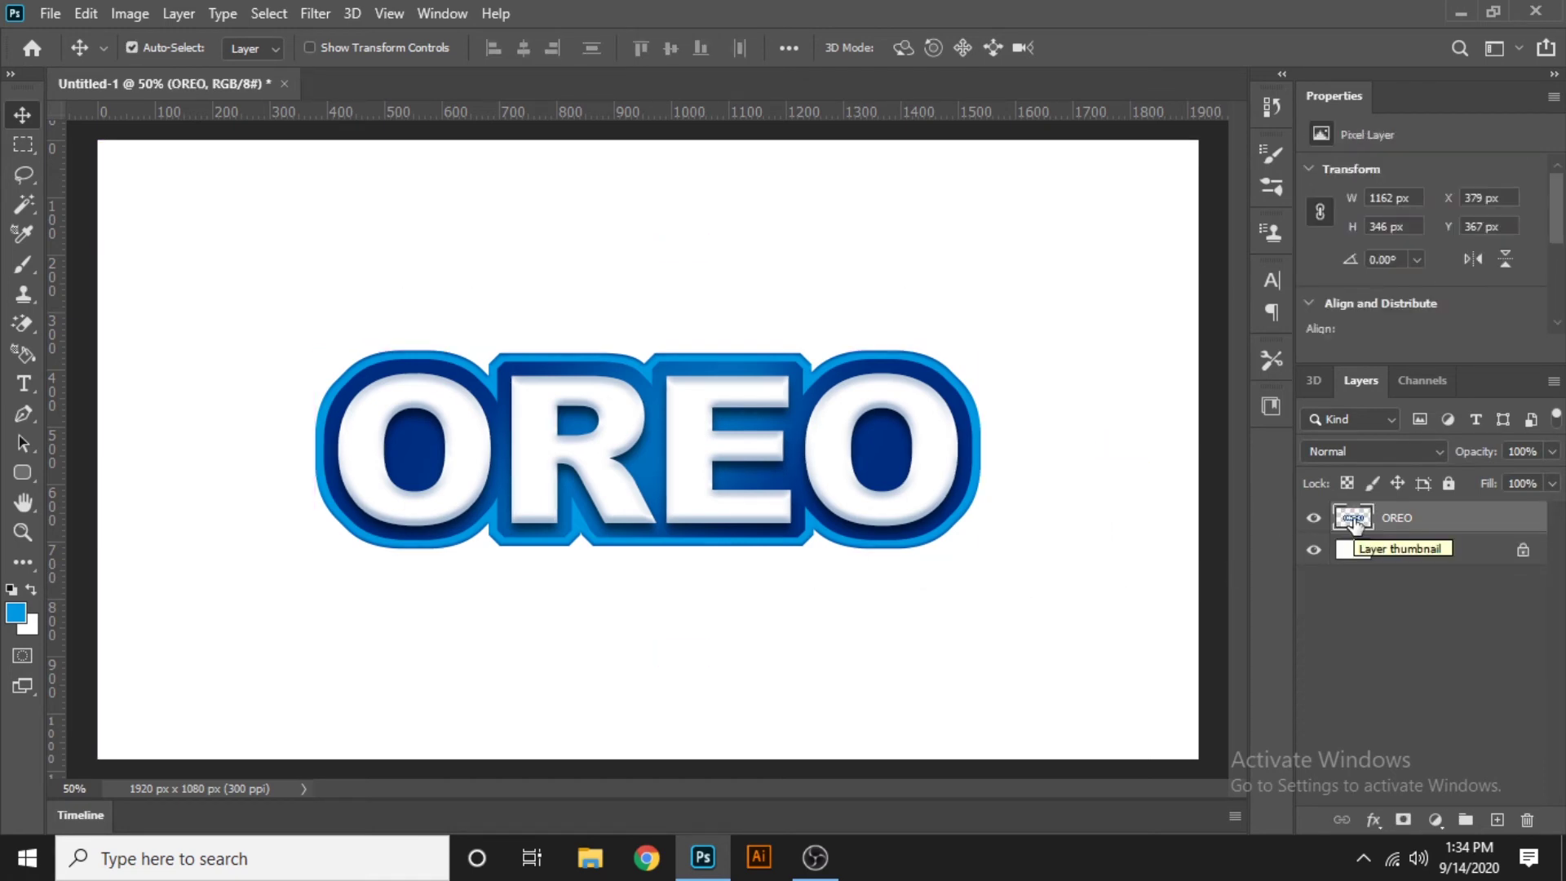
# - Add a Drop Shadow to the OREO layer and roughly set its opacity, distance, spread and size
pyautogui.doubleClick(1538, 522)
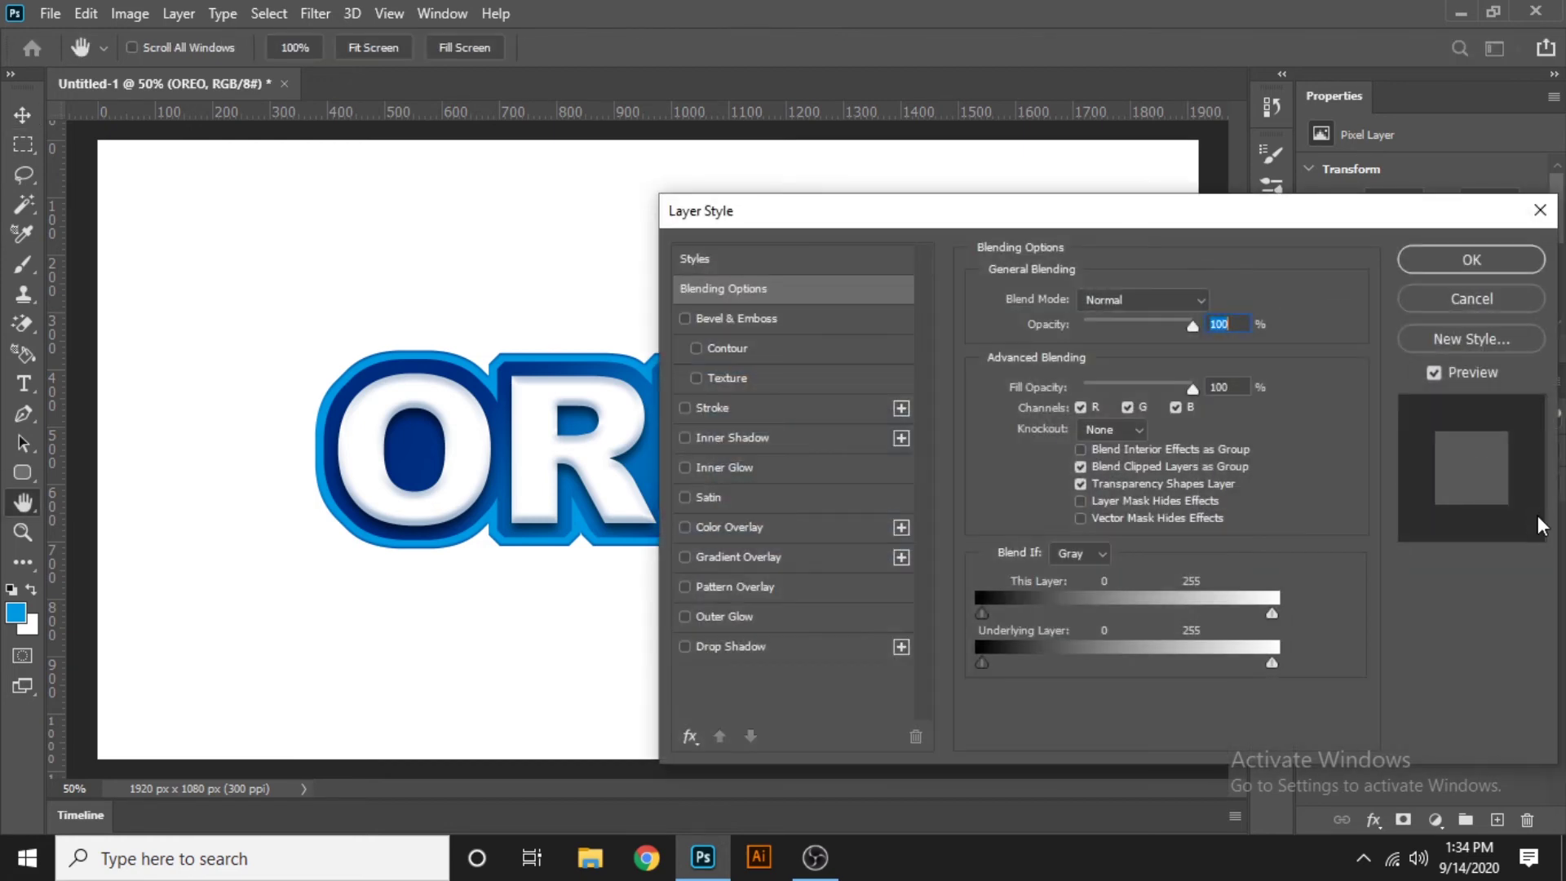
pyautogui.click(752, 647)
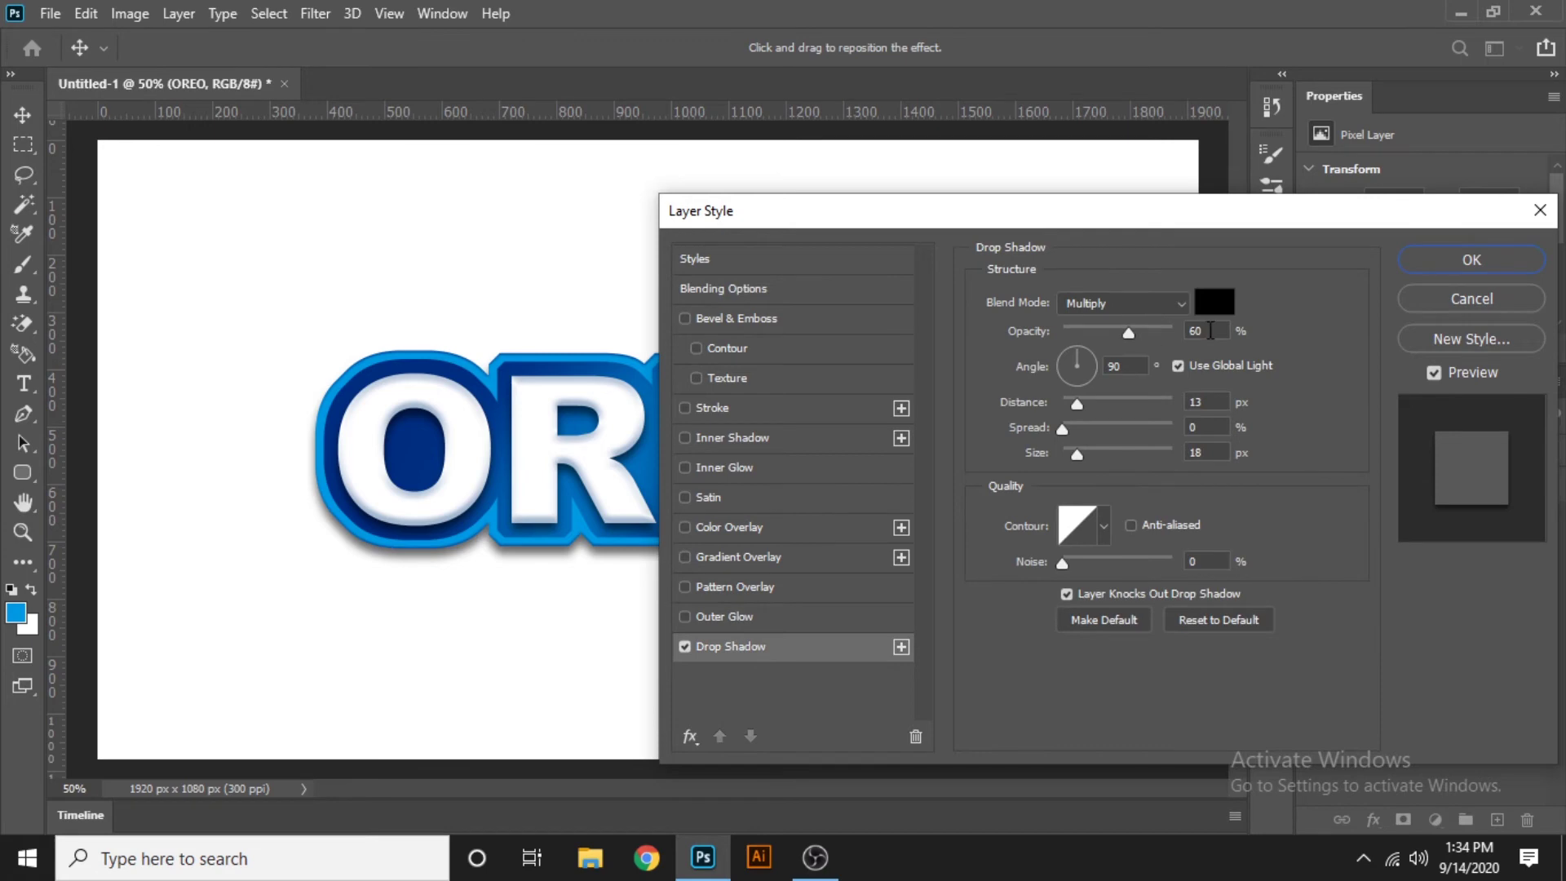
pyautogui.moveTo(1211, 331)
pyautogui.mouseDown()
pyautogui.moveTo(1171, 318)
pyautogui.moveTo(1108, 336)
pyautogui.mouseUp()
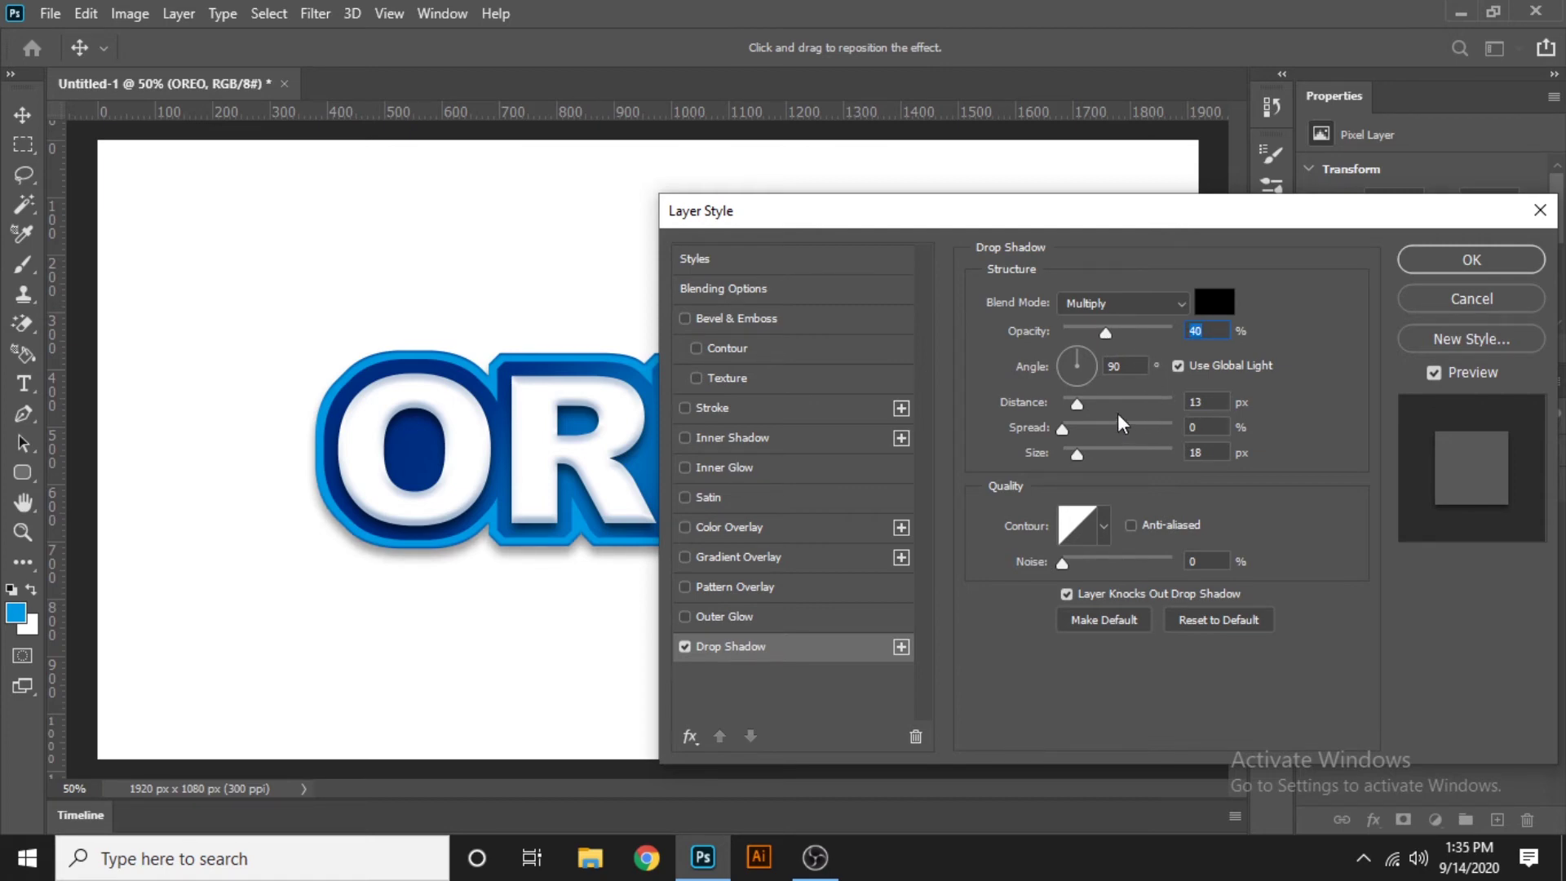
pyautogui.moveTo(1078, 408); pyautogui.dragTo(1070, 403)
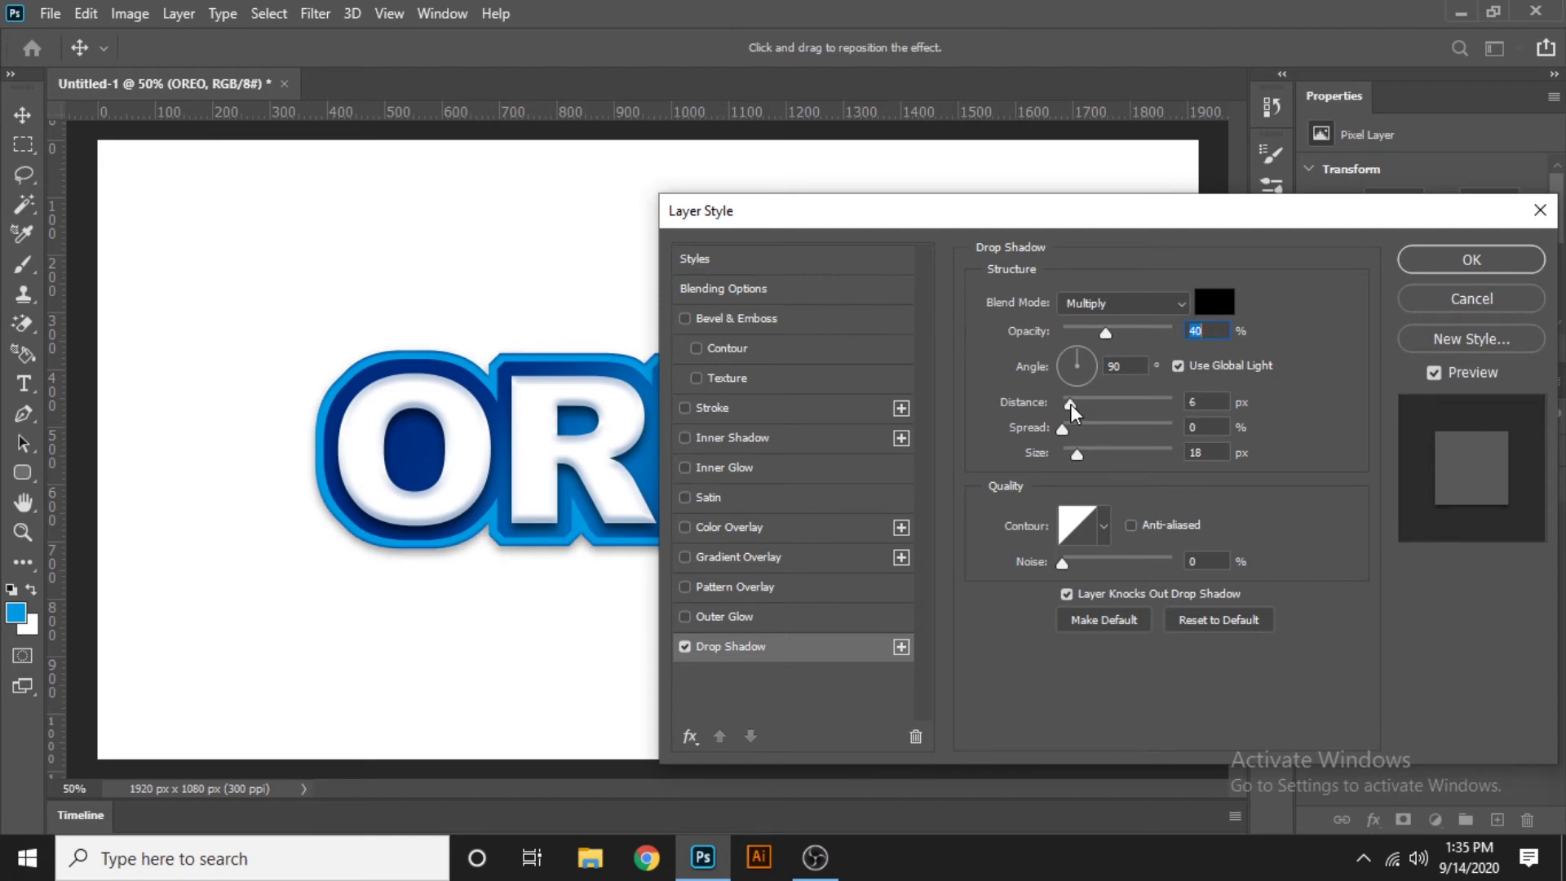
pyautogui.click(1070, 404)
pyautogui.moveTo(1067, 429); pyautogui.dragTo(1068, 430)
pyautogui.click(1069, 429)
pyautogui.moveTo(1078, 456); pyautogui.dragTo(1070, 452)
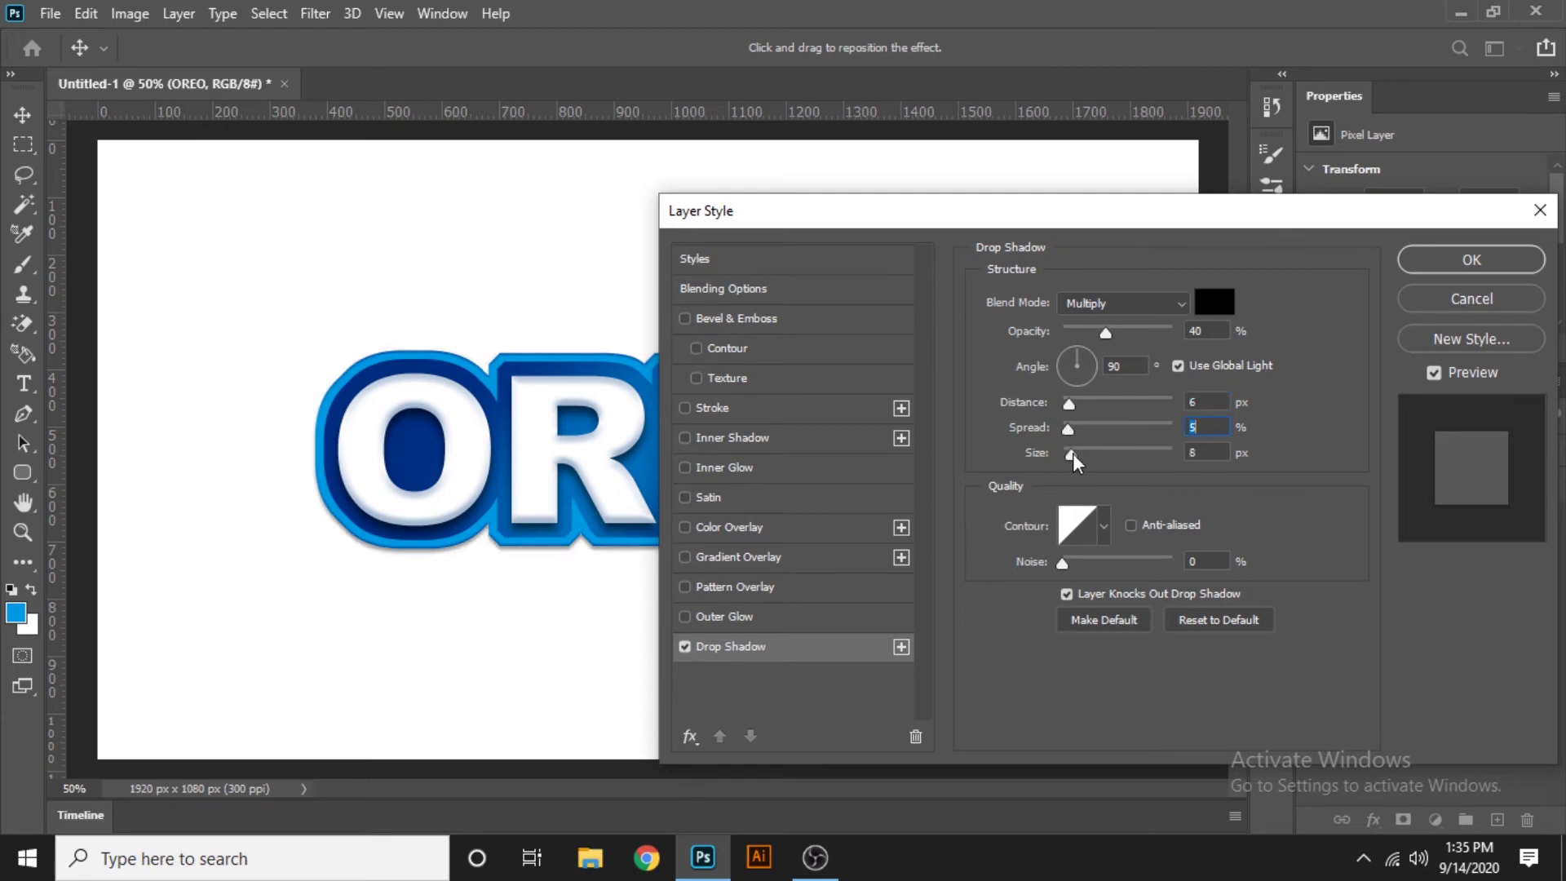
pyautogui.click(1070, 453)
# - Refine the shadow to 31% opacity, 6 distance, 6% spread and 16 px size, and apply it
pyautogui.moveTo(1109, 334); pyautogui.dragTo(1114, 334)
pyautogui.click(1108, 335)
pyautogui.click(1075, 429)
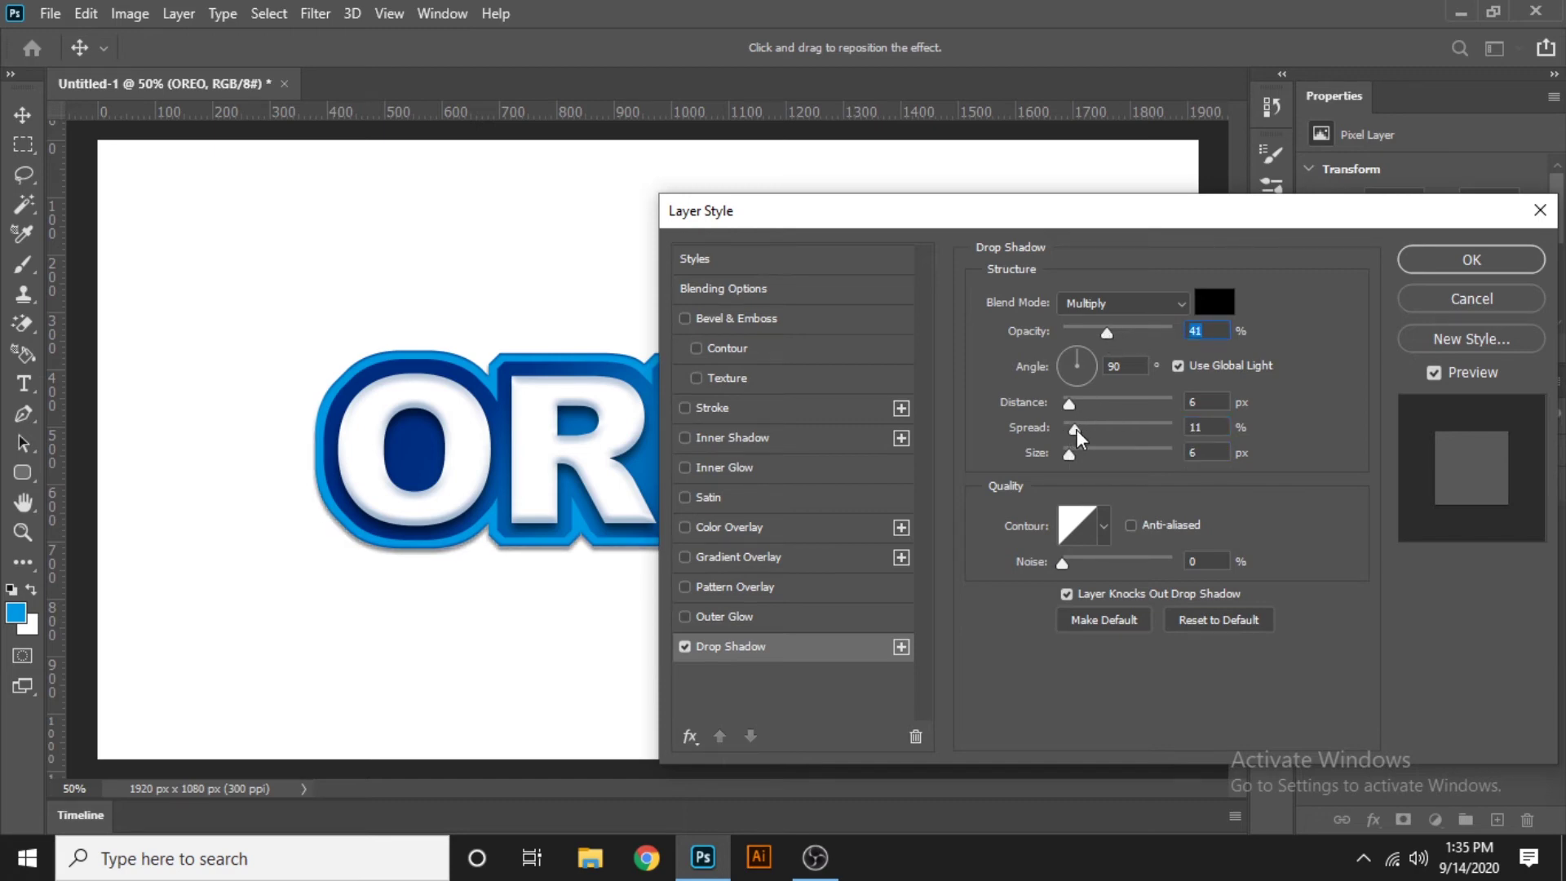
pyautogui.moveTo(1074, 429); pyautogui.dragTo(1070, 429)
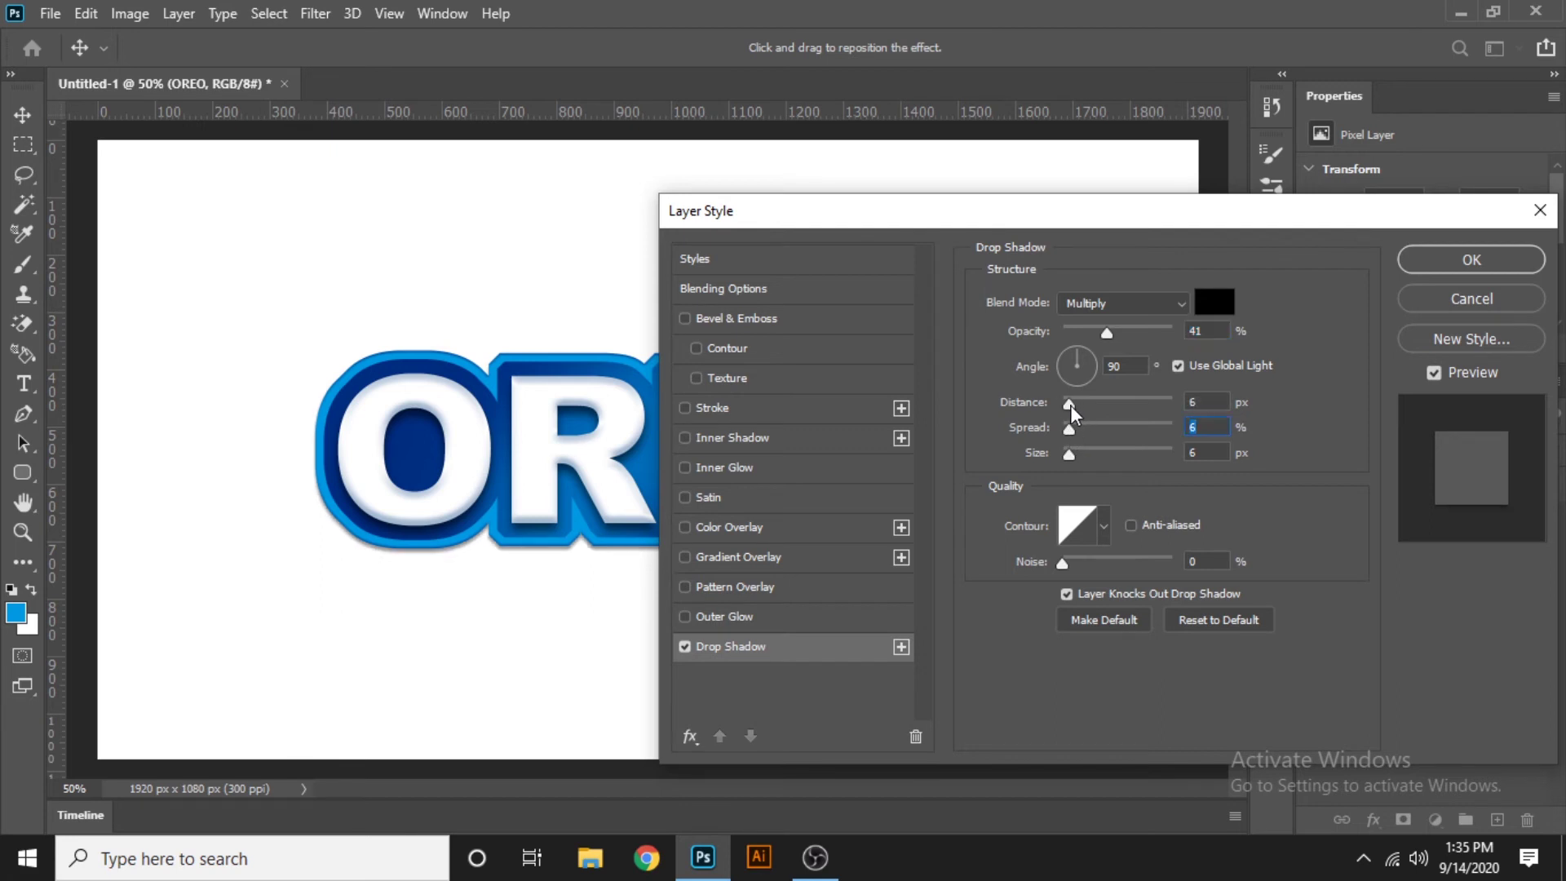
pyautogui.click(1070, 405)
pyautogui.moveTo(1069, 450); pyautogui.dragTo(1078, 452)
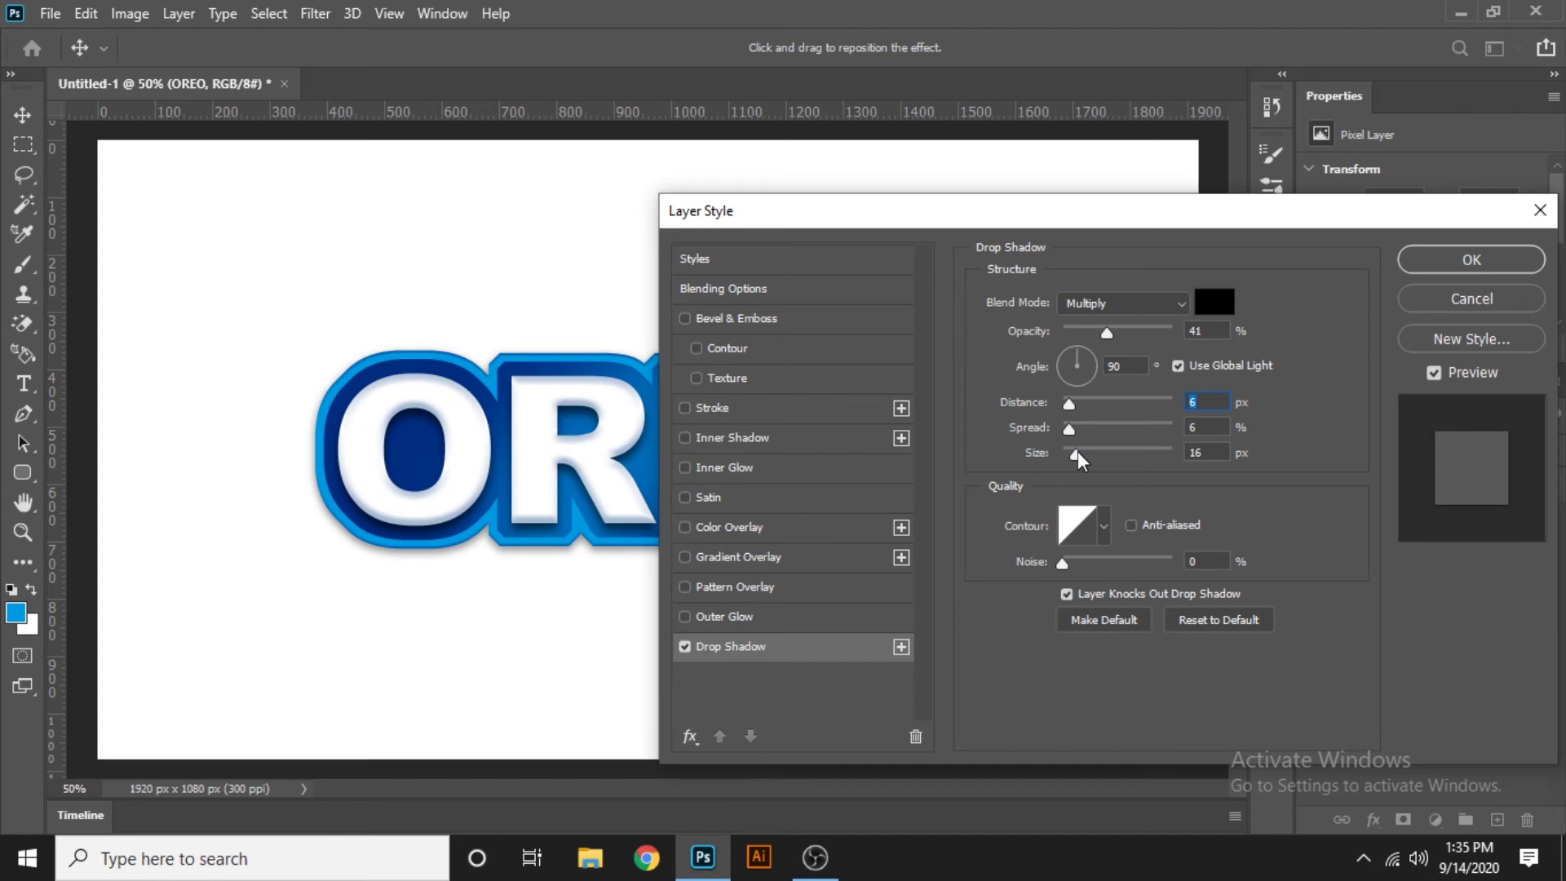
pyautogui.moveTo(1099, 336); pyautogui.dragTo(1097, 334)
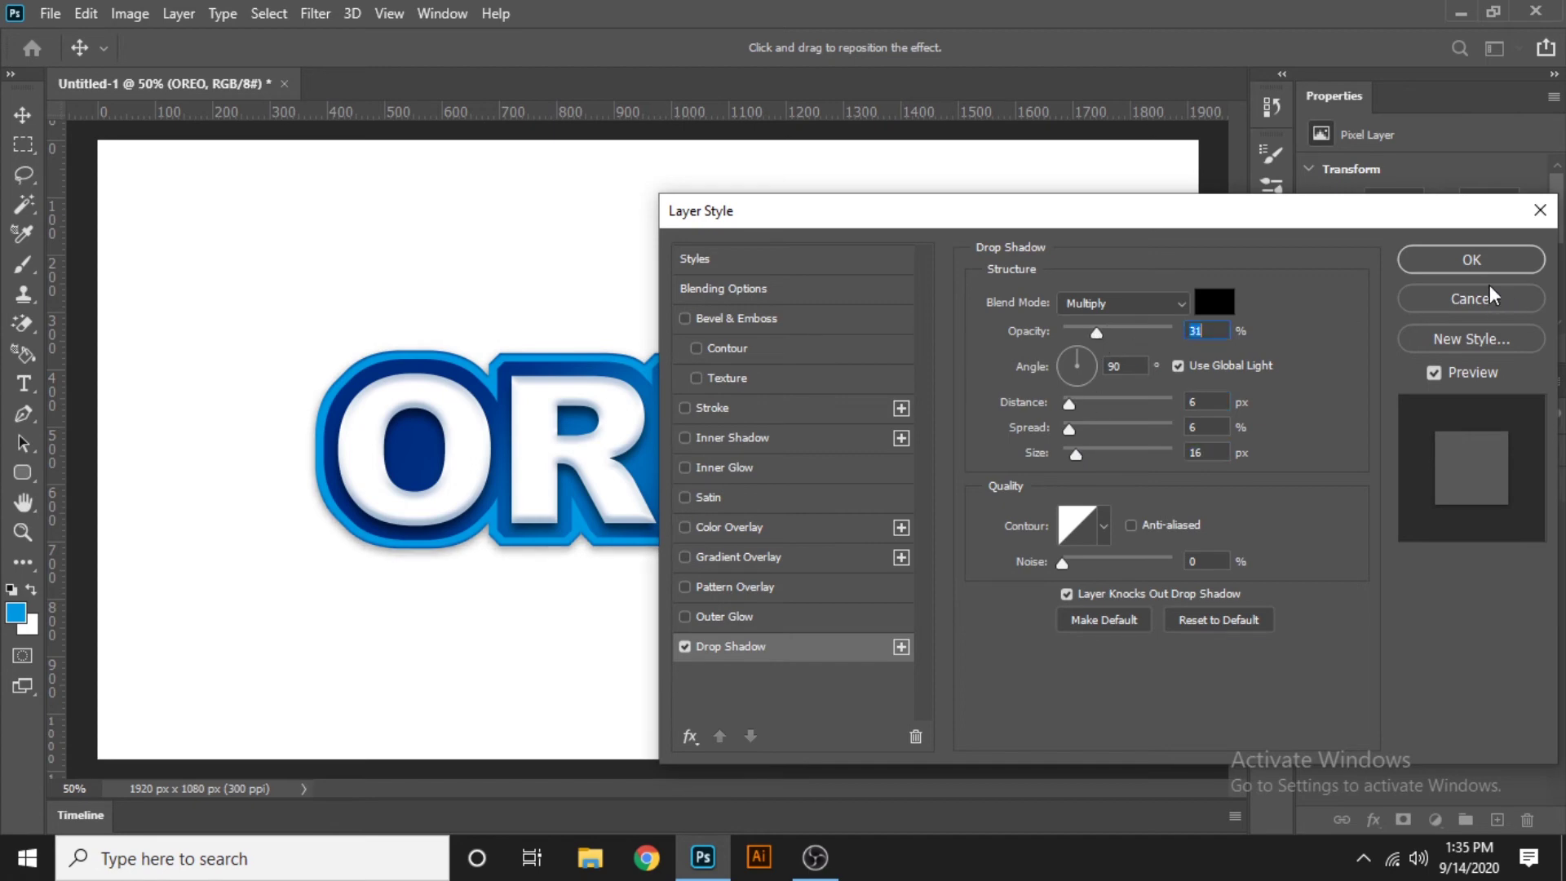
pyautogui.click(1471, 261)
pyautogui.hotkey('ctrl', '0')
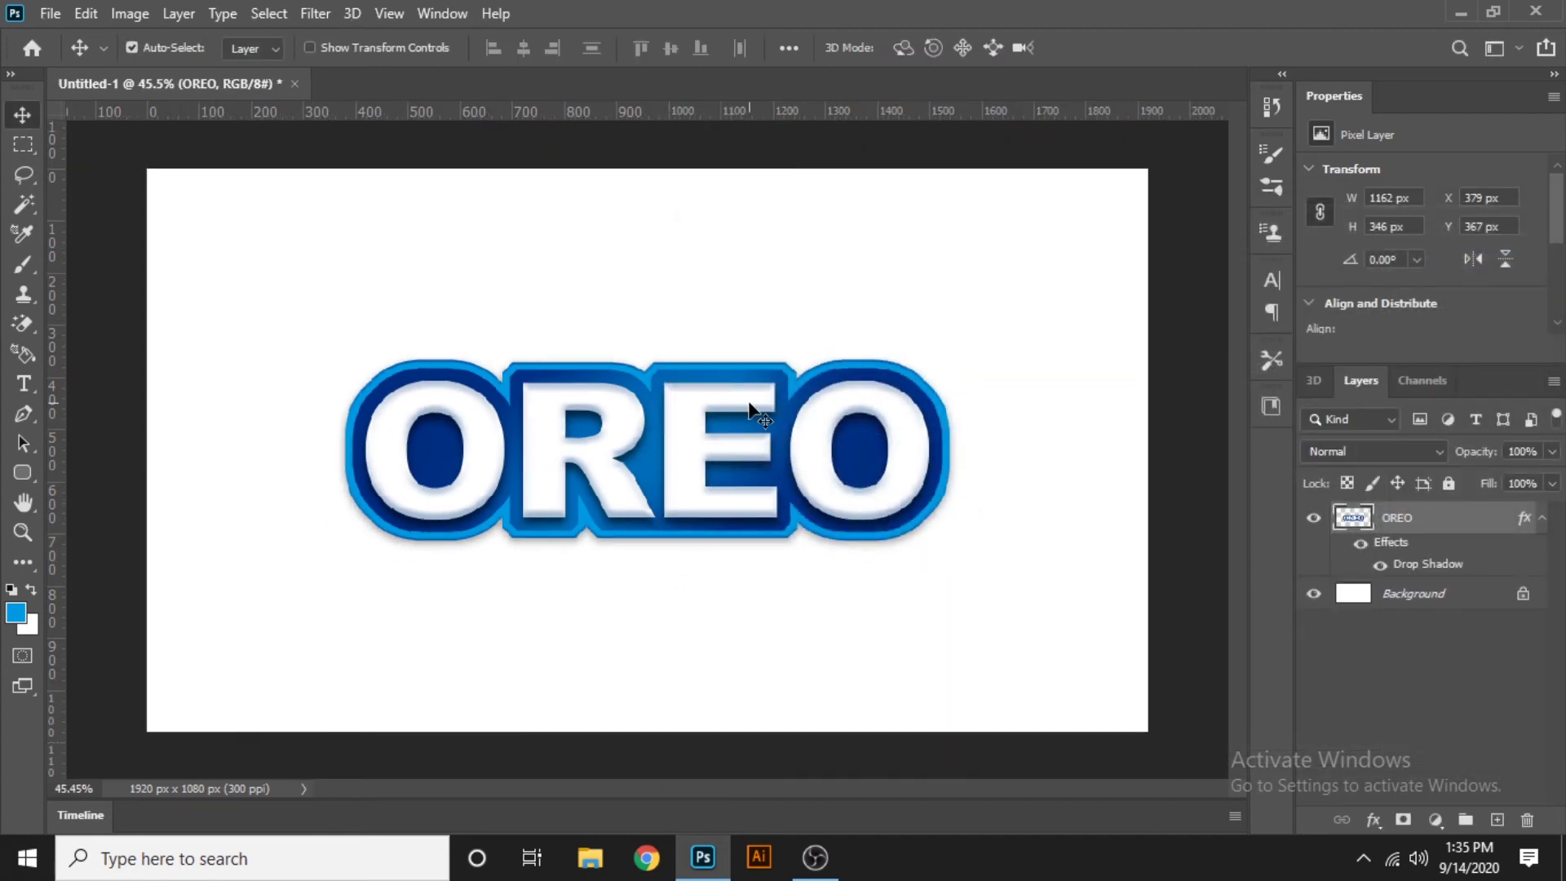
# - Free Transform the OREO logo, tilting and skewing its right end and centring it on the canvas
pyautogui.press('ctrl')
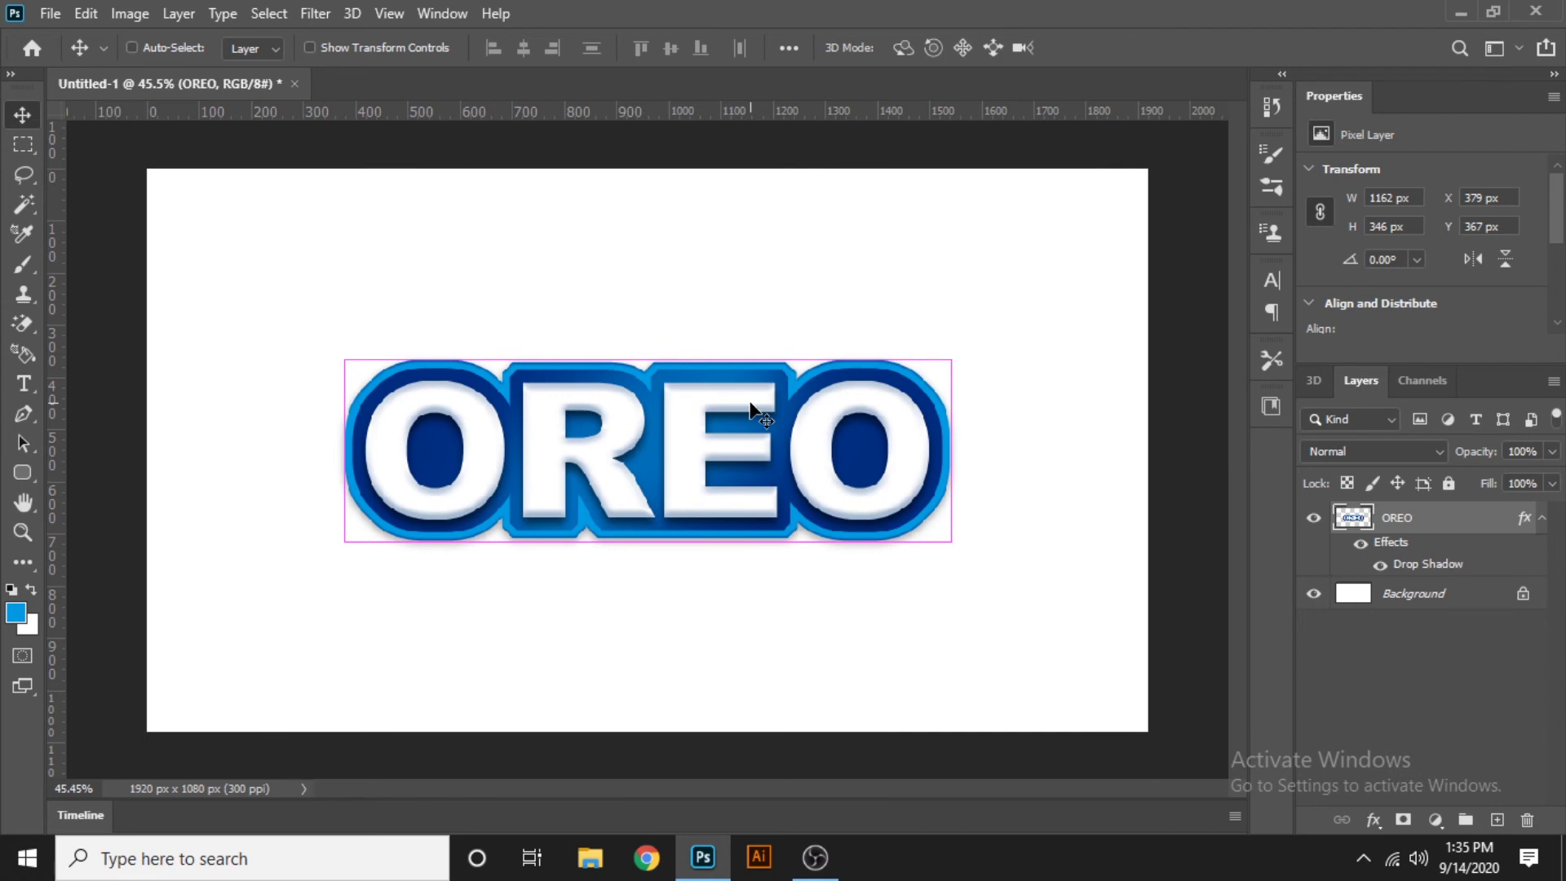
pyautogui.hotkey('ctrl', 't')
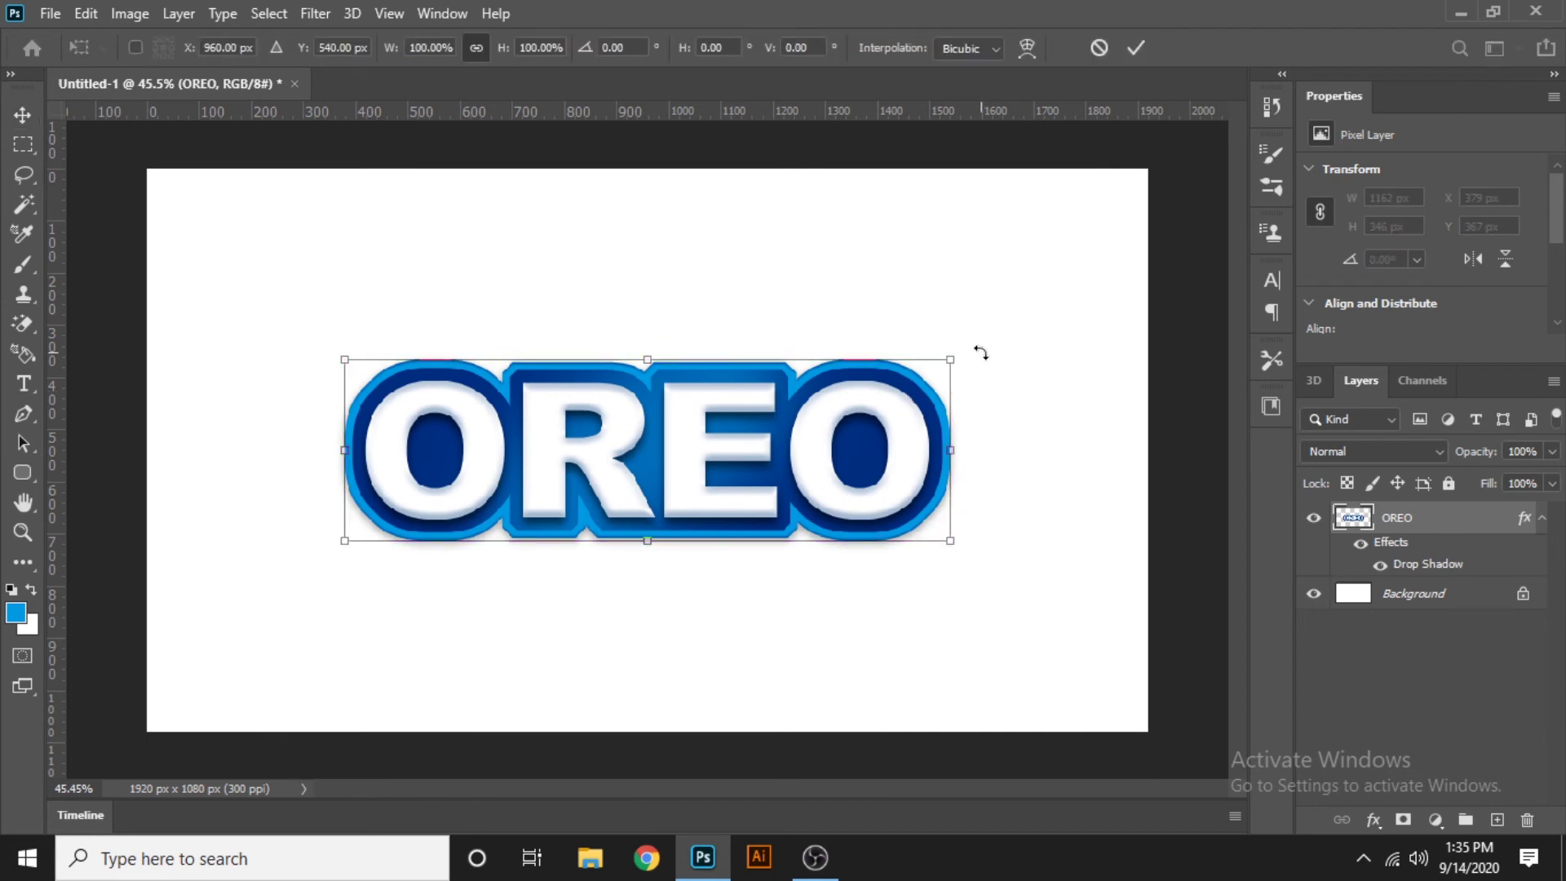
pyautogui.moveTo(980, 352); pyautogui.dragTo(983, 296)
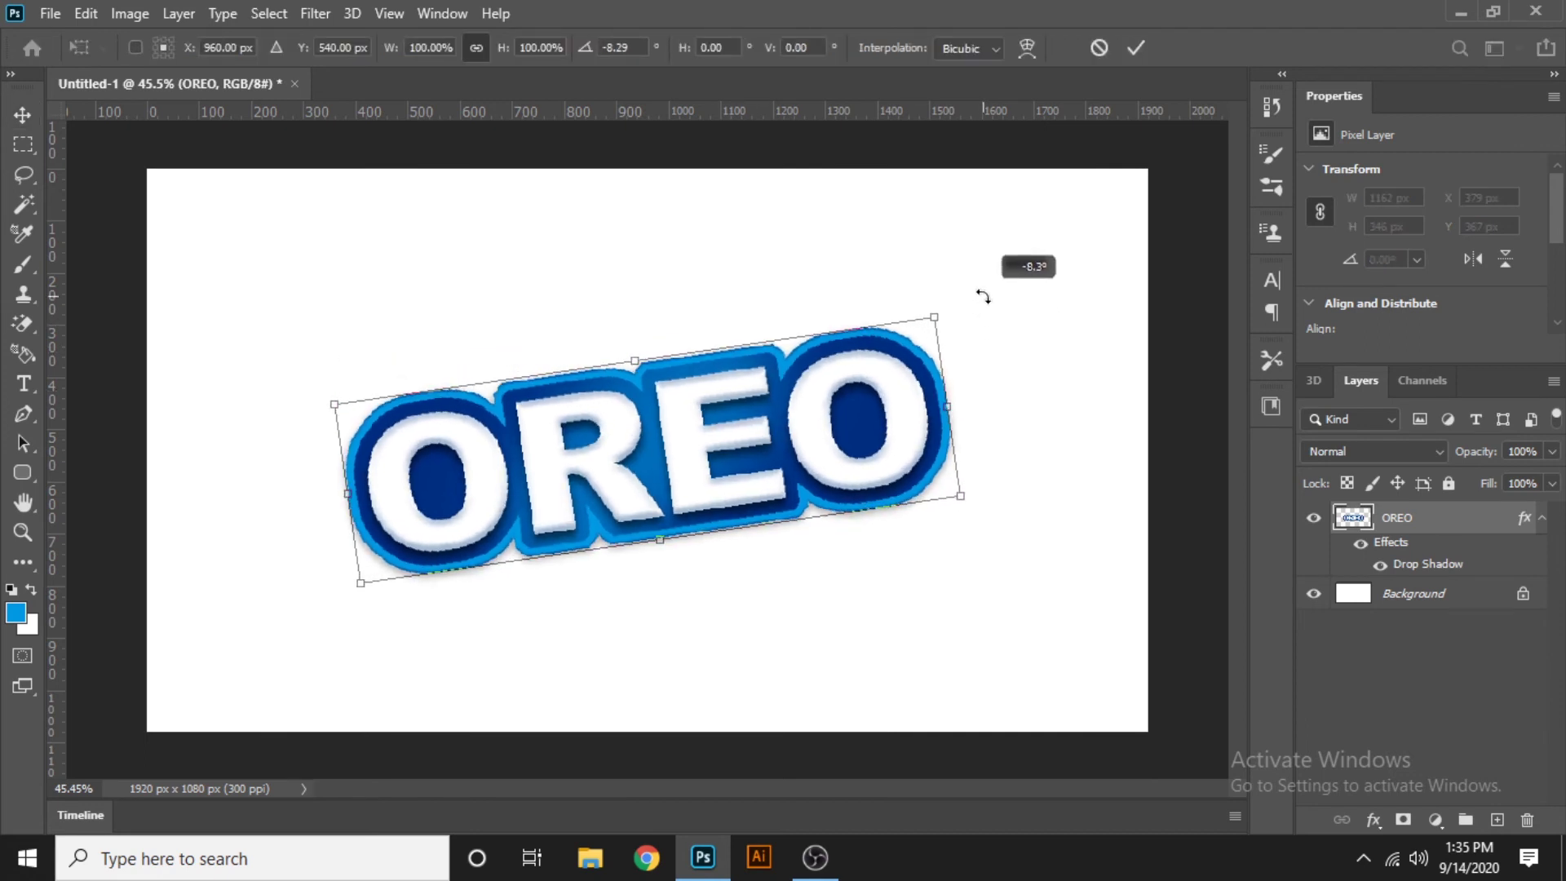
pyautogui.moveTo(934, 318); pyautogui.dragTo(925, 350)
pyautogui.moveTo(952, 499); pyautogui.dragTo(948, 484)
pyautogui.moveTo(923, 352); pyautogui.dragTo(915, 361)
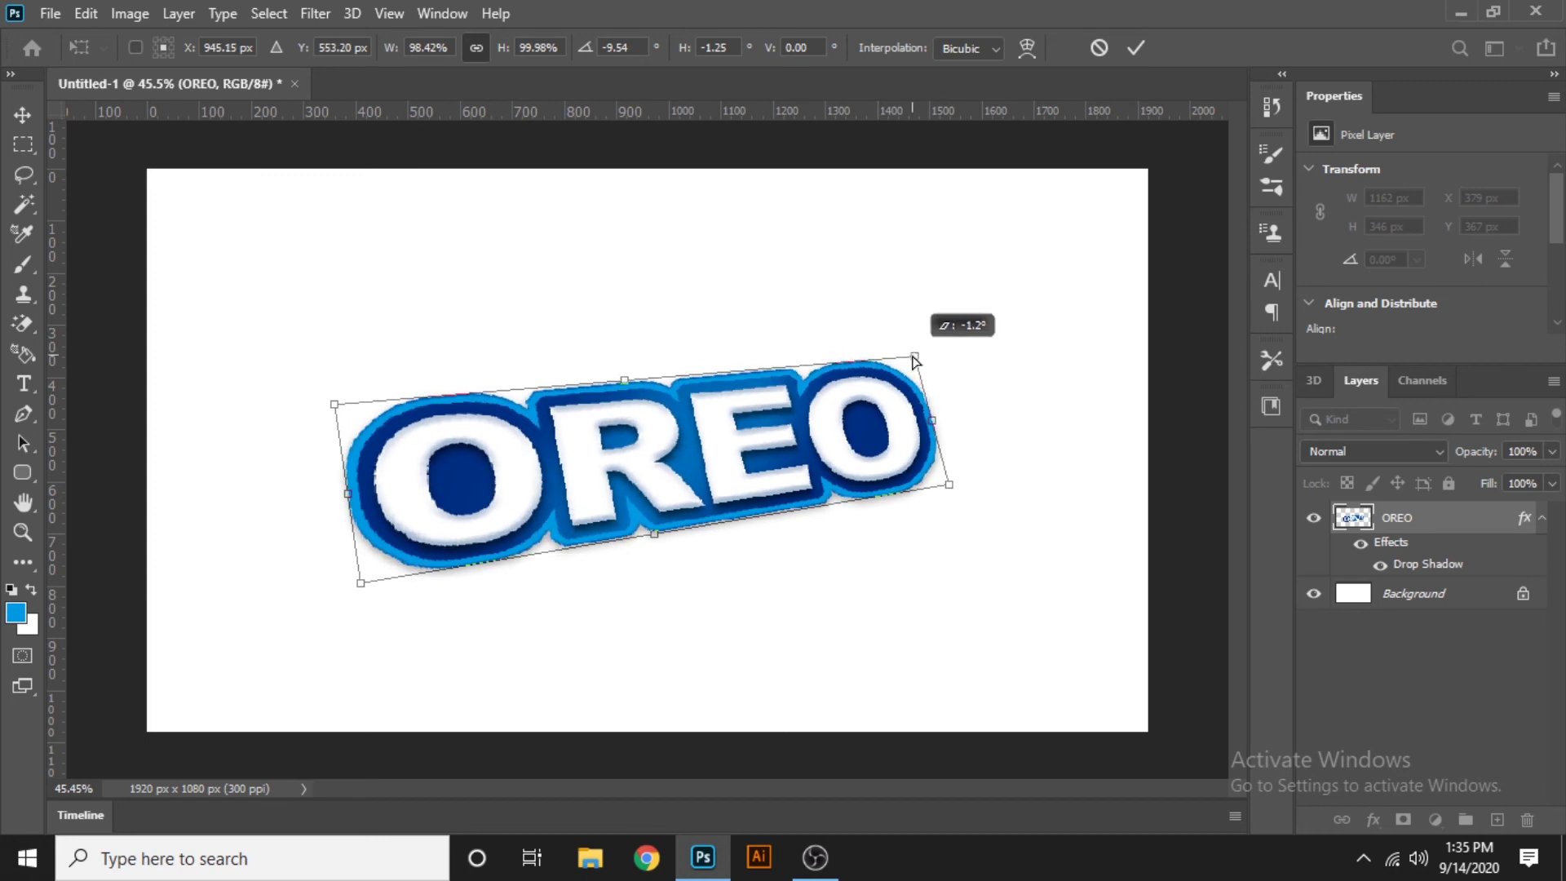
pyautogui.click(1026, 48)
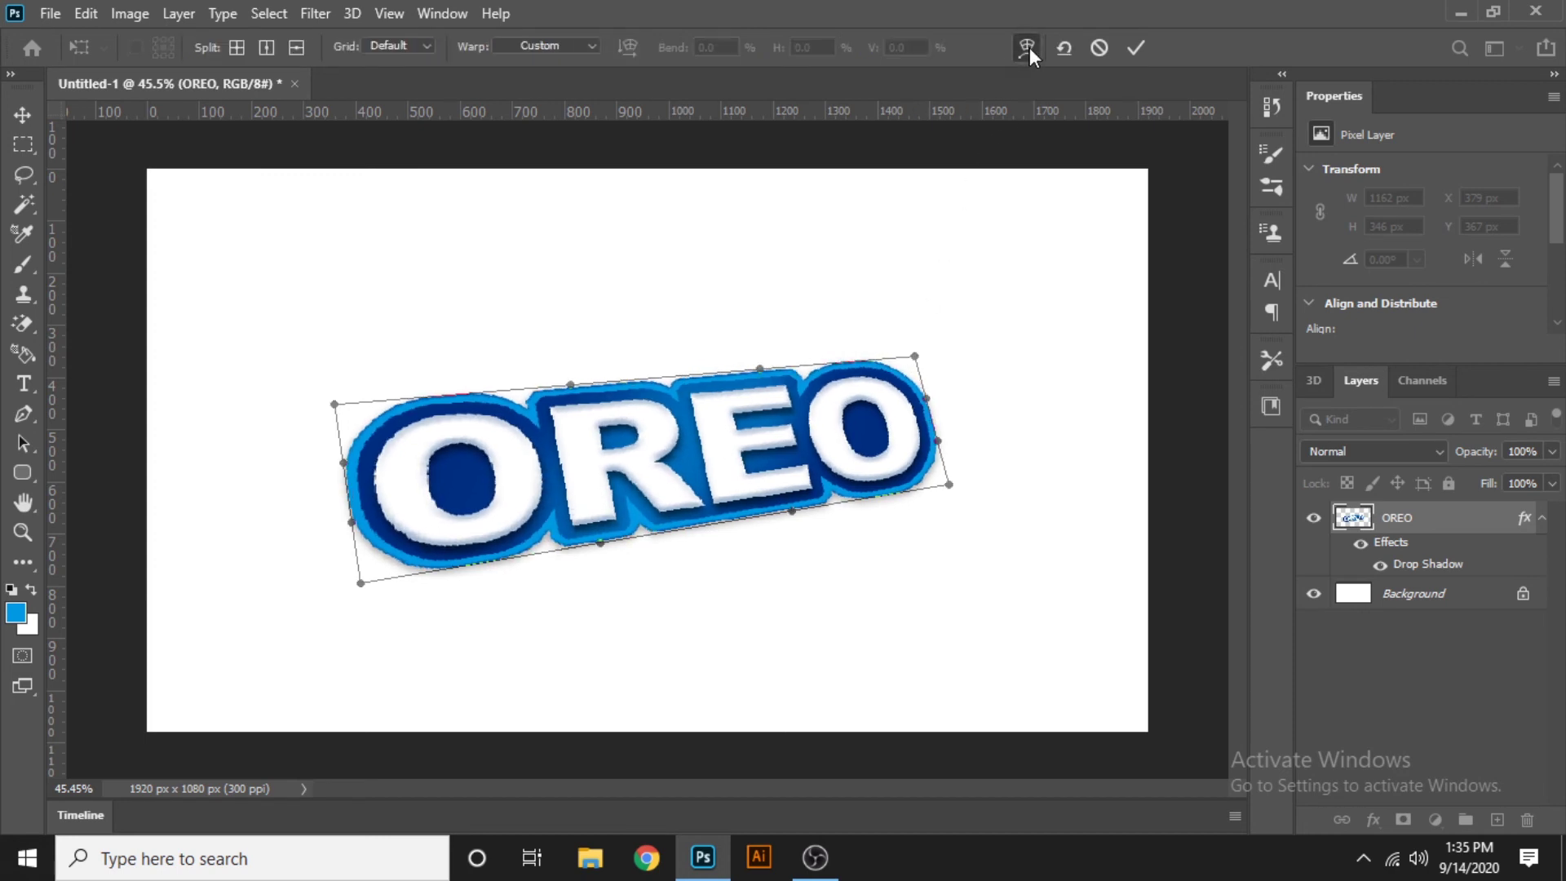
pyautogui.hotkey('ctrl', '+')
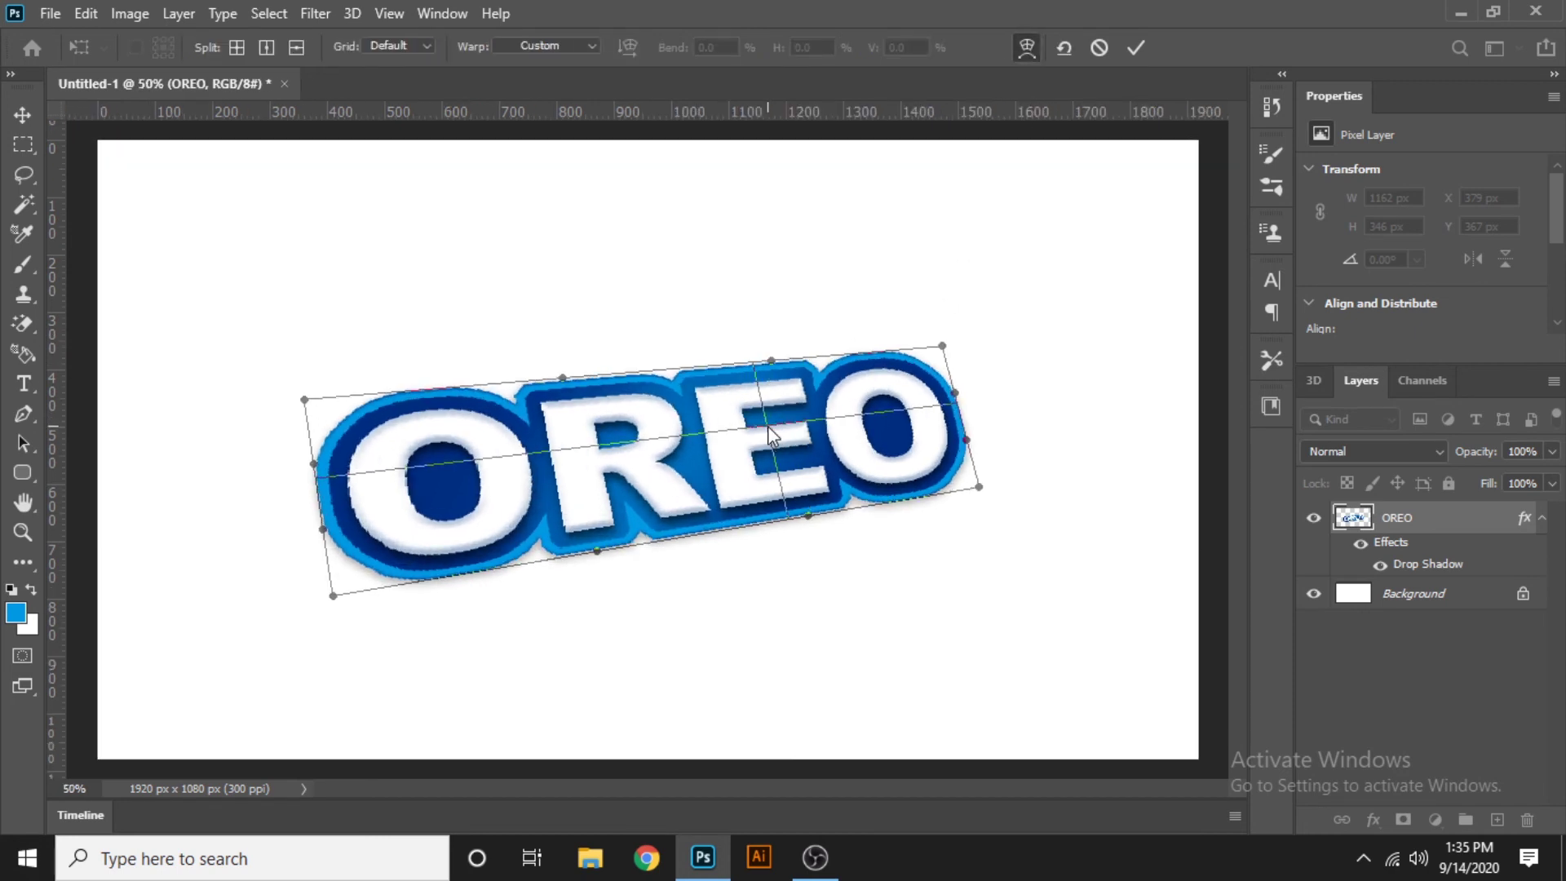
pyautogui.click(1027, 47)
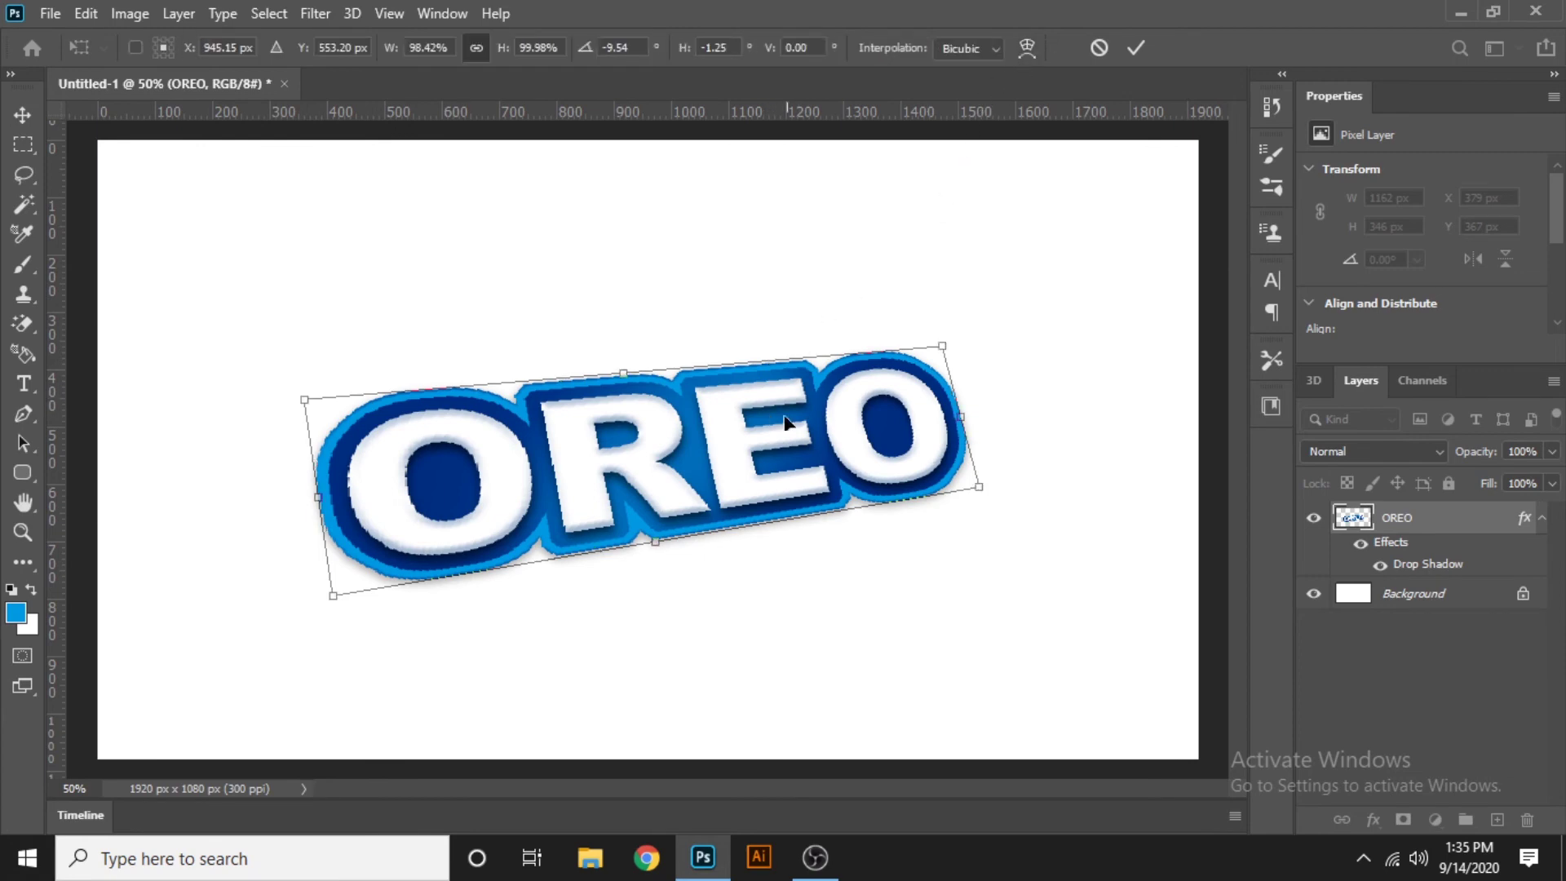
pyautogui.moveTo(779, 436); pyautogui.dragTo(786, 430)
pyautogui.press('Return')
# - Warp the OREO logo so the lettering of REO arches upward toward the right
pyautogui.hotkey('ctrl', 't')
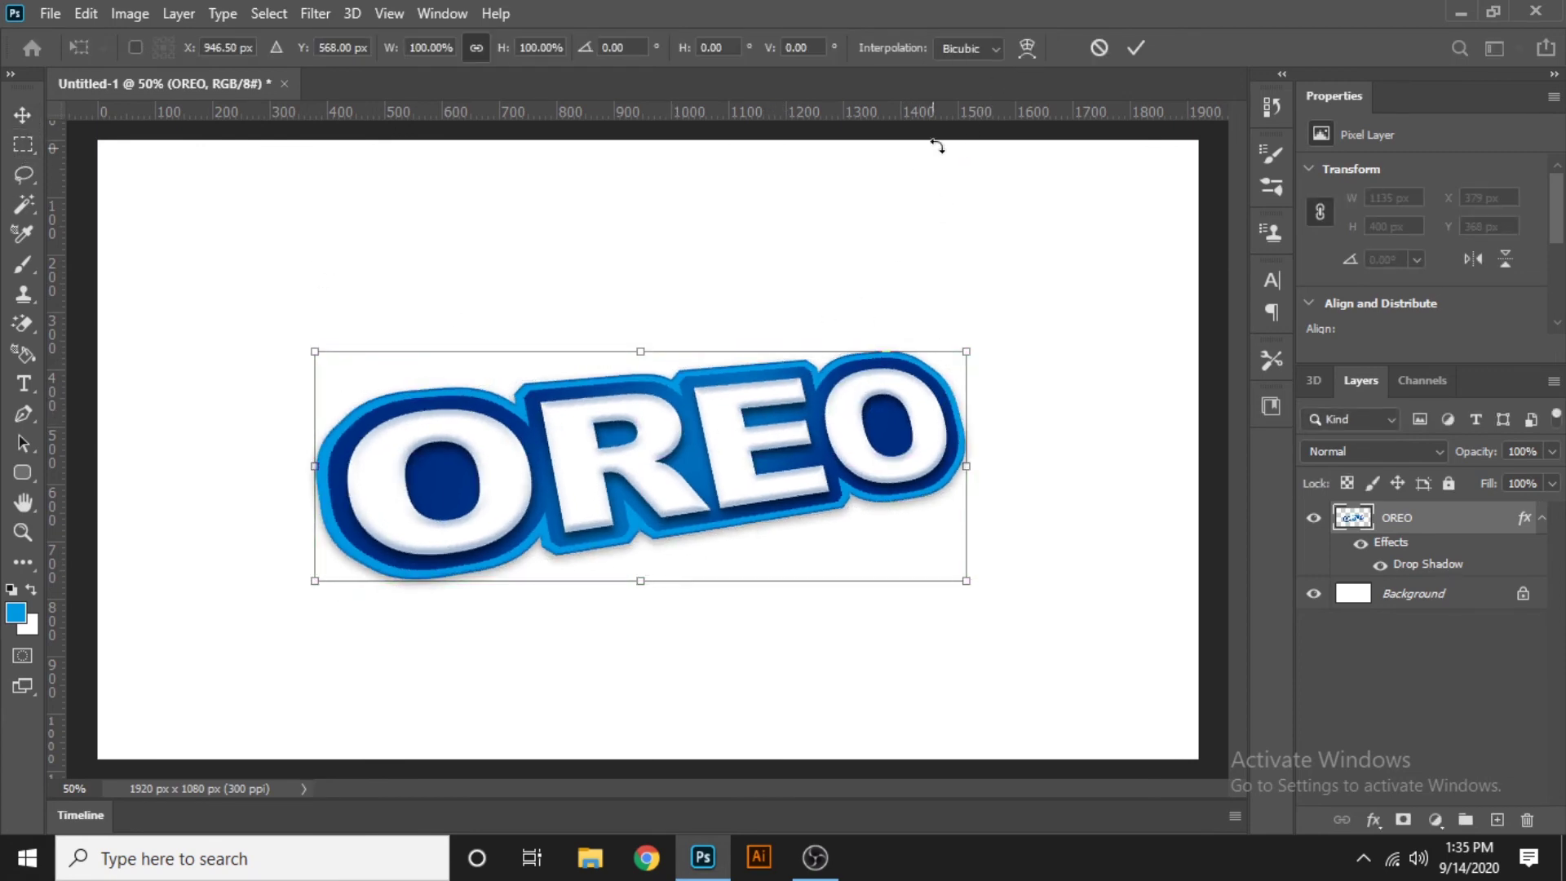
pyautogui.click(1027, 47)
pyautogui.moveTo(781, 391); pyautogui.dragTo(776, 375)
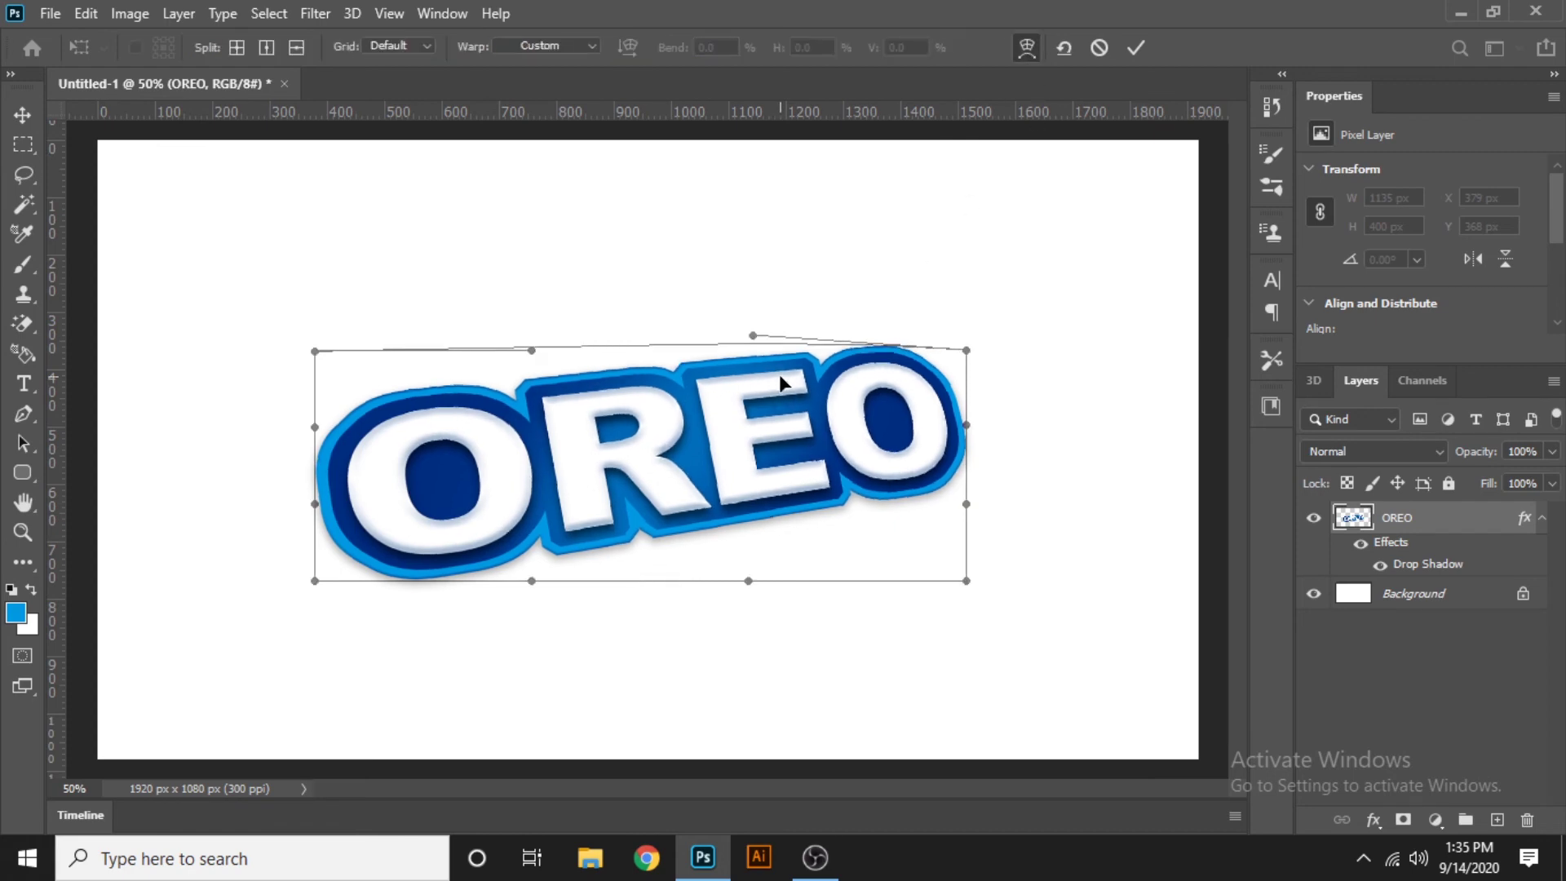
pyautogui.moveTo(805, 514)
pyautogui.mouseDown()
pyautogui.moveTo(801, 497)
pyautogui.moveTo(828, 485)
pyautogui.mouseUp()
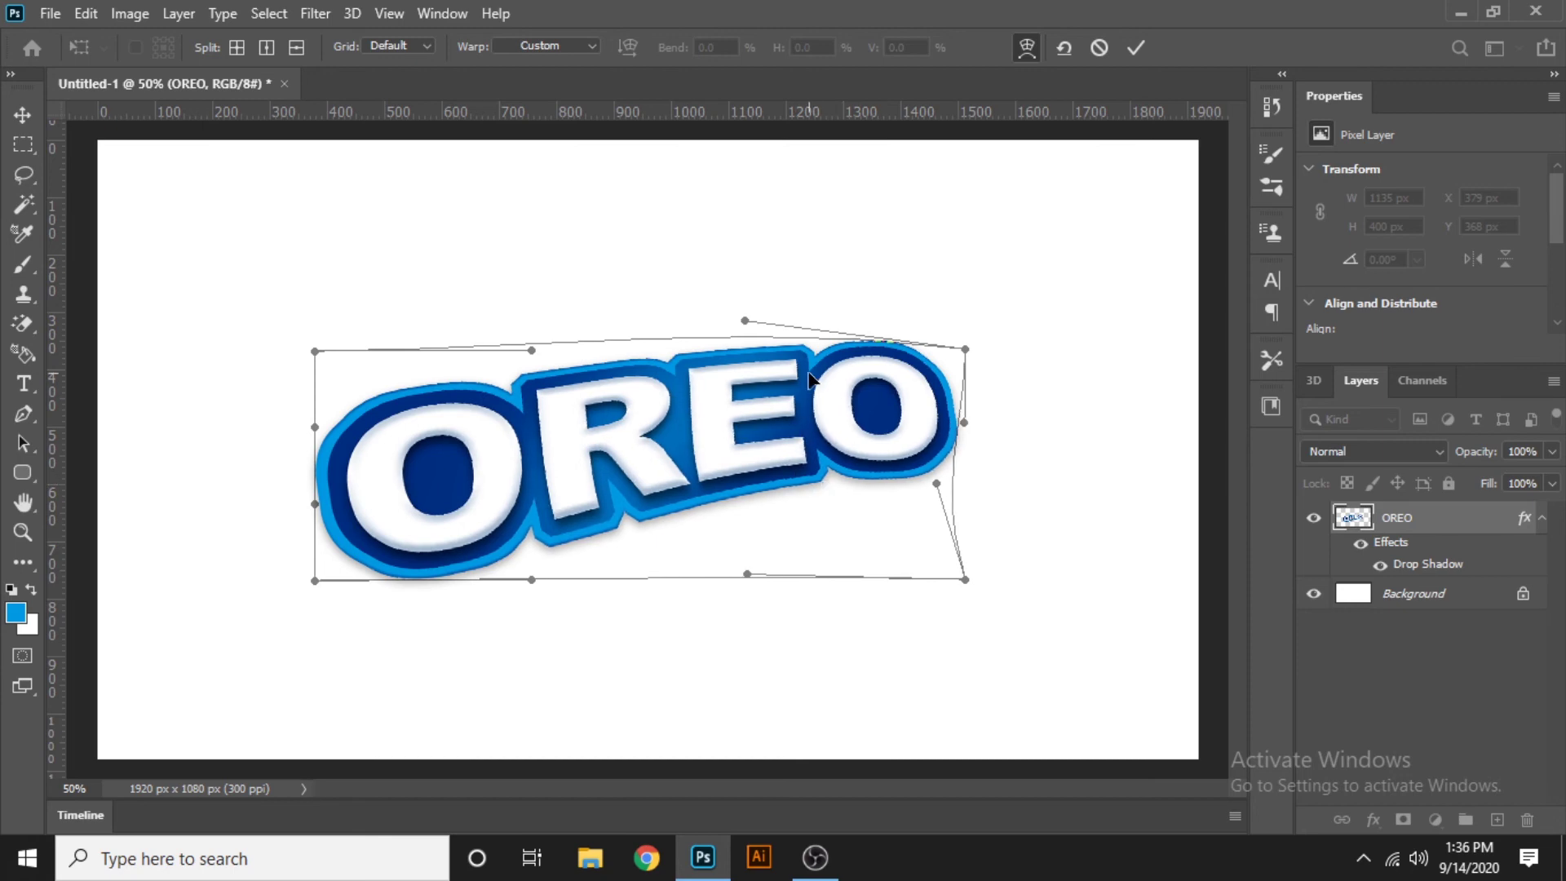
pyautogui.moveTo(811, 383); pyautogui.dragTo(810, 371)
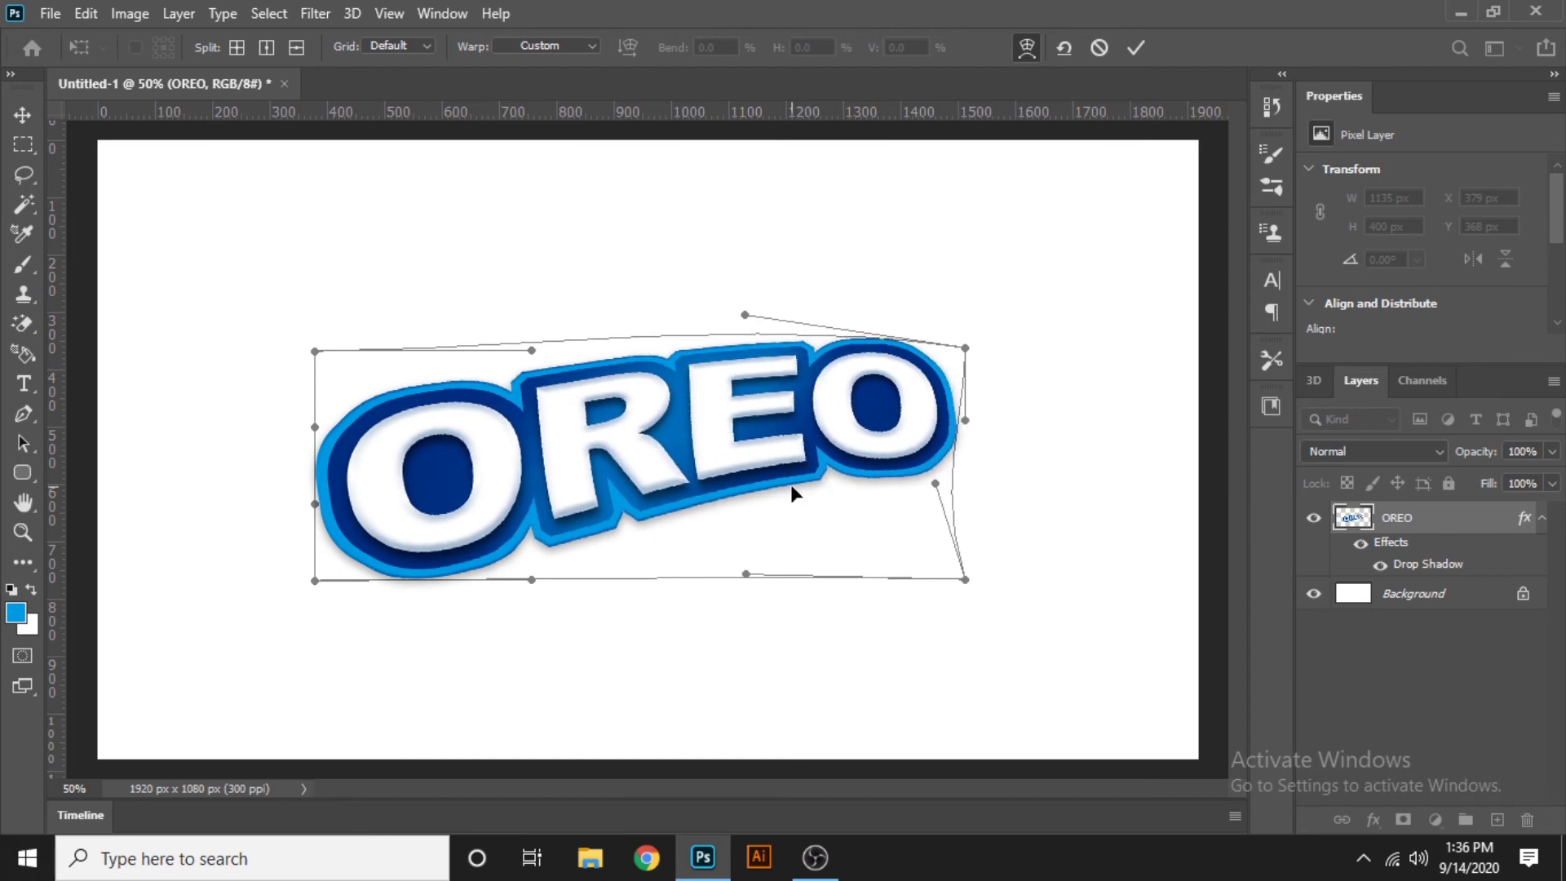
pyautogui.moveTo(797, 493); pyautogui.dragTo(788, 488)
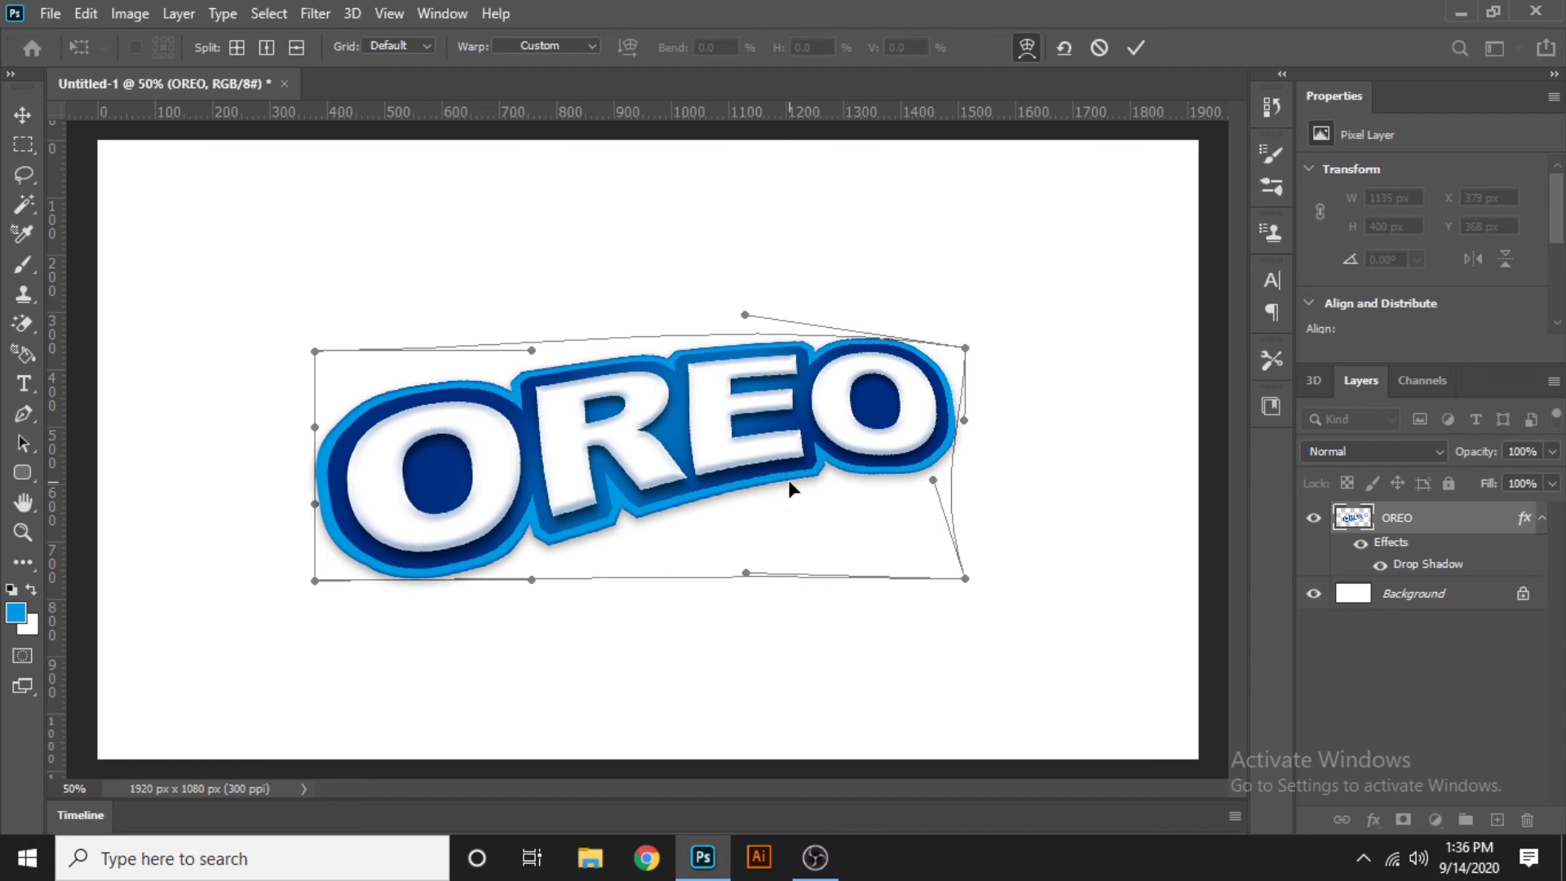
pyautogui.hotkey('ctrl', 'z')
pyautogui.moveTo(605, 530); pyautogui.dragTo(606, 523)
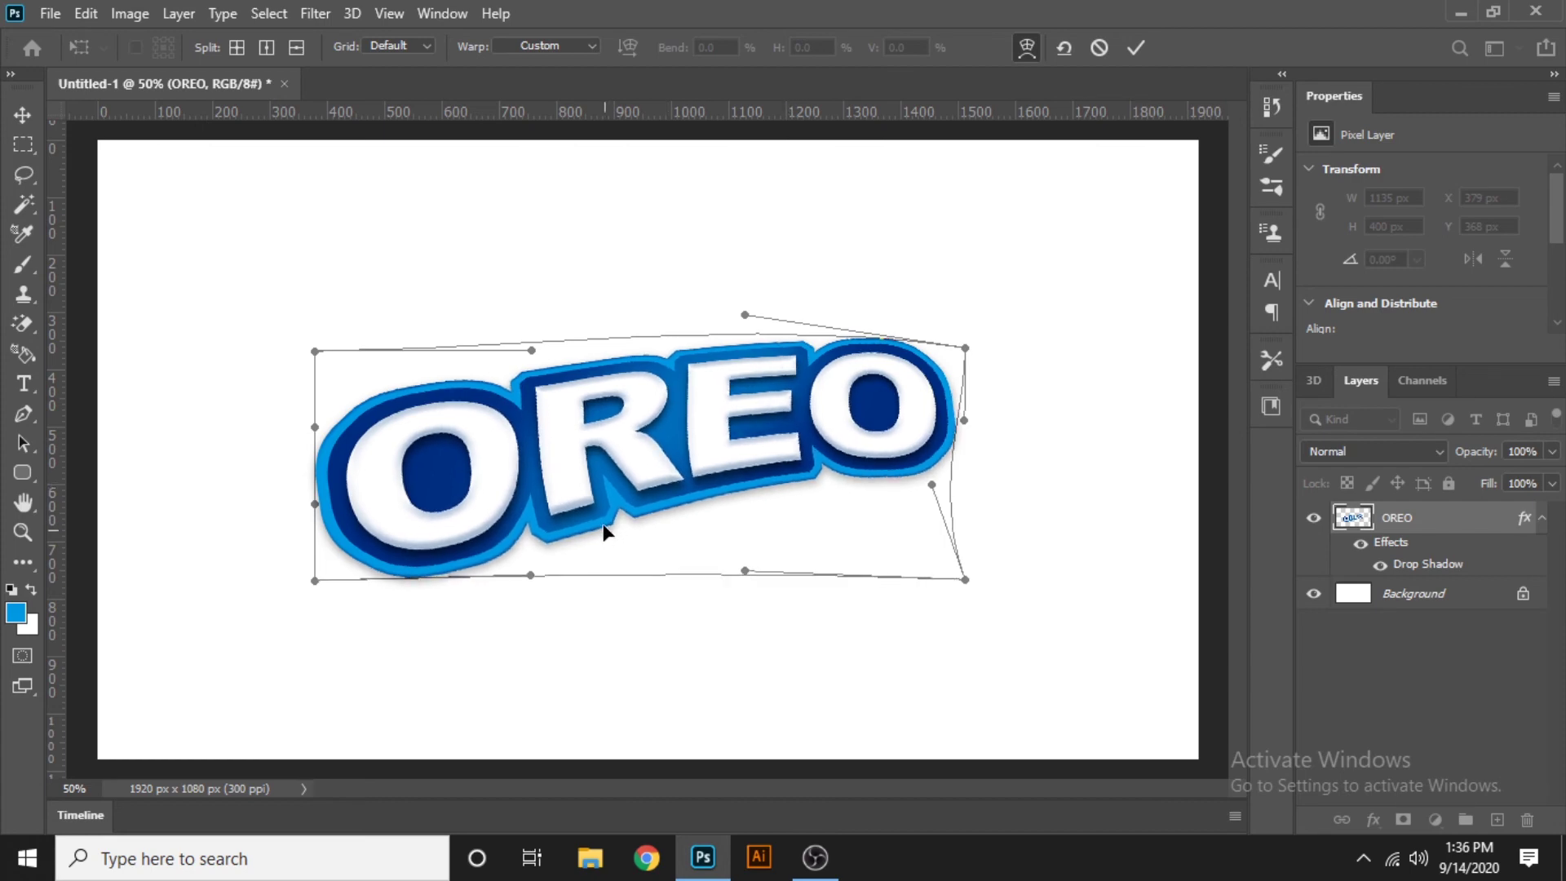
pyautogui.moveTo(495, 552); pyautogui.dragTo(488, 563)
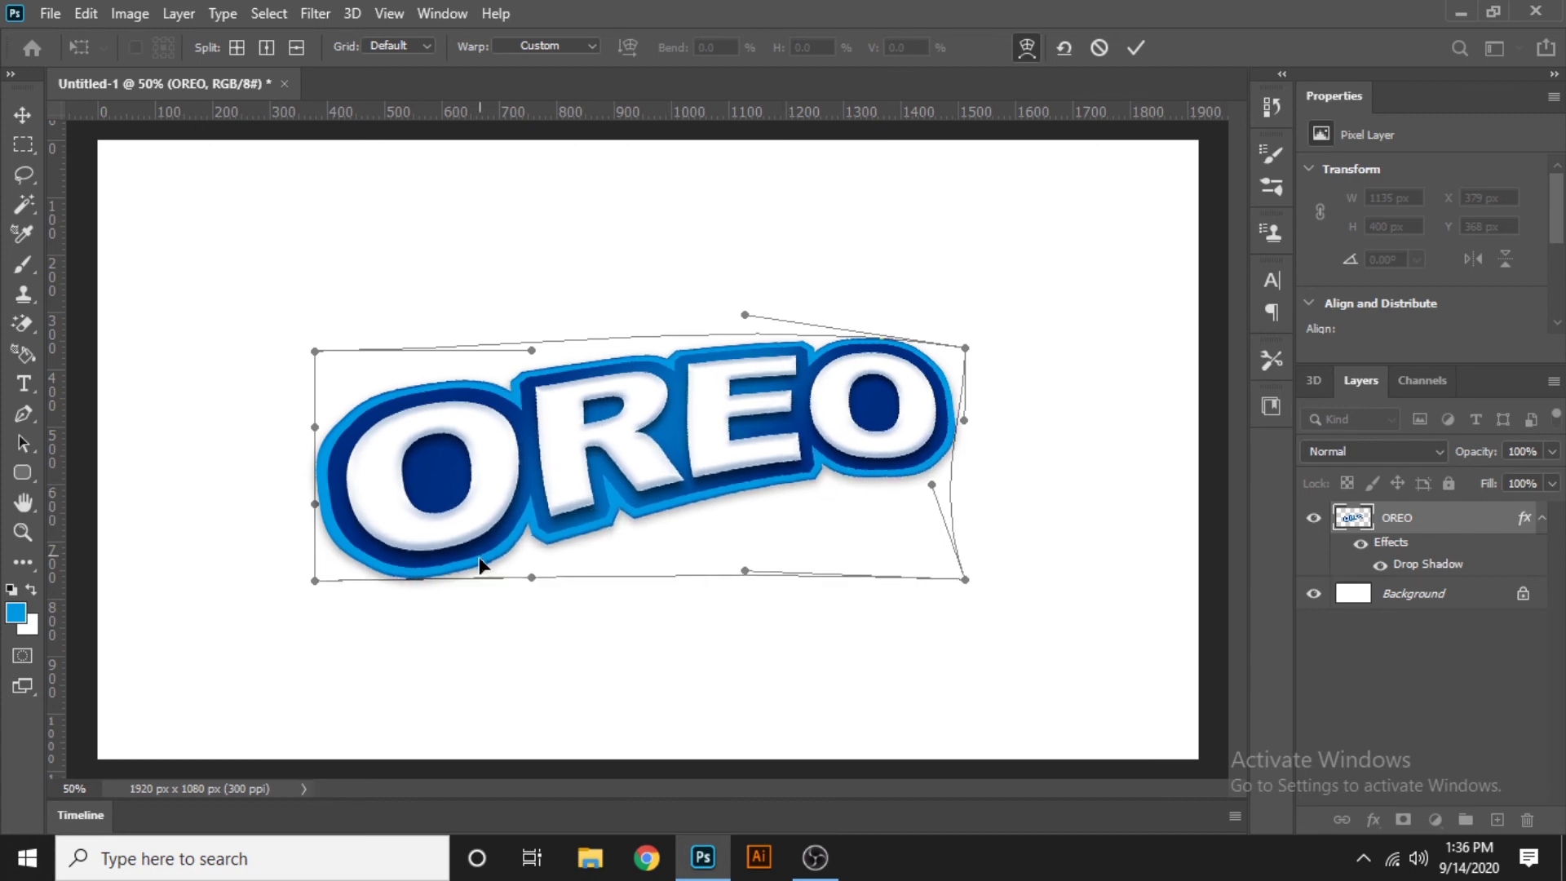
pyautogui.moveTo(837, 484); pyautogui.dragTo(837, 482)
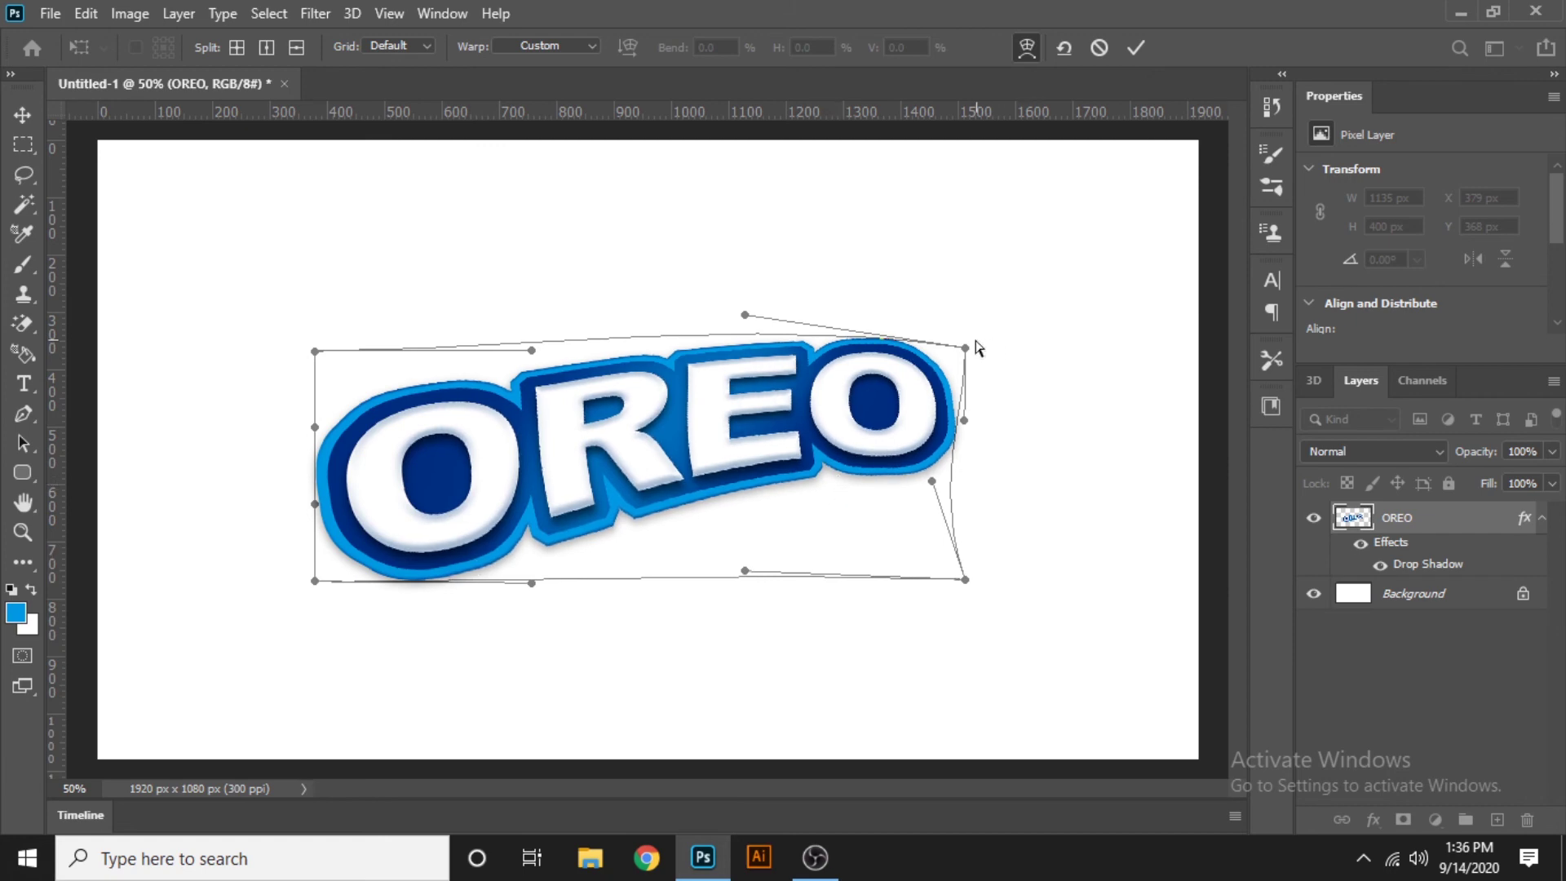
pyautogui.press('Return')
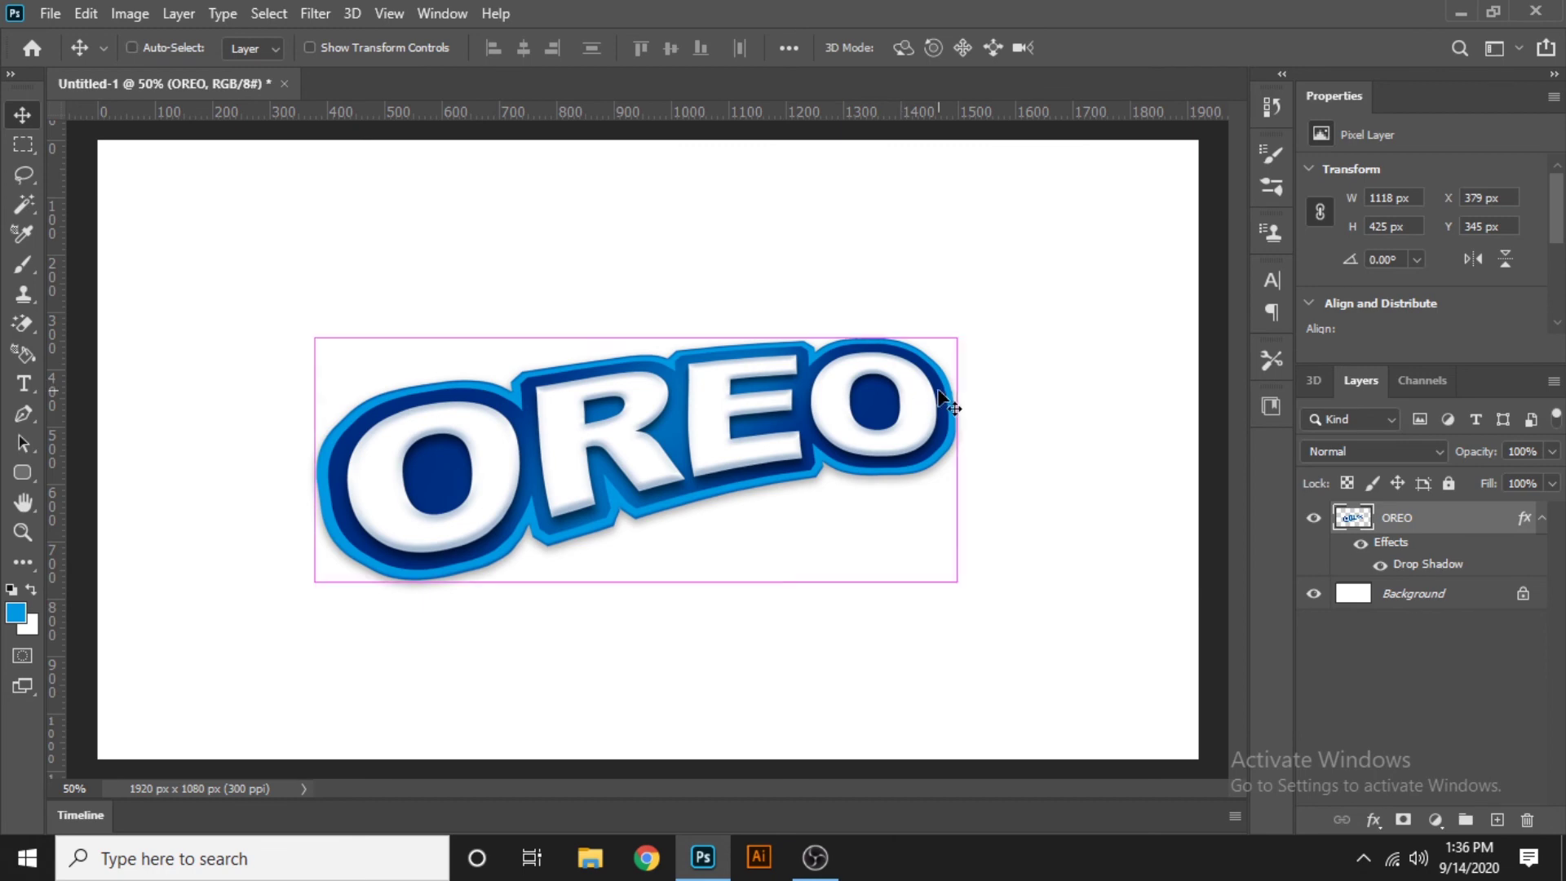
# - Rotate the warped logo slightly to about -1.1 degrees
pyautogui.hotkey('ctrl', 't')
pyautogui.moveTo(976, 325); pyautogui.dragTo(972, 315)
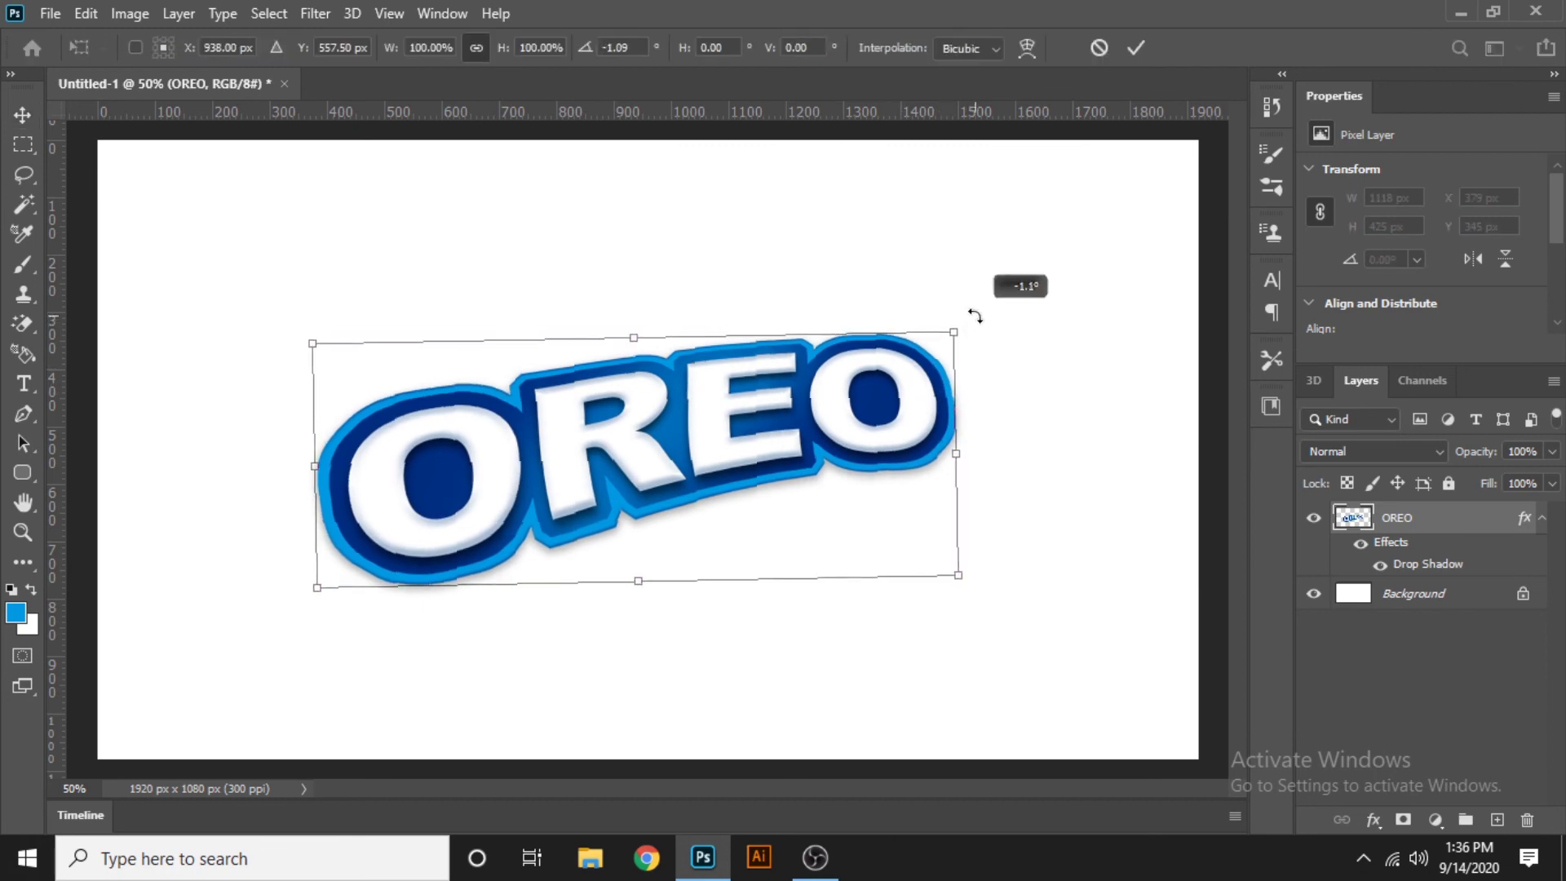
pyautogui.moveTo(955, 455)
pyautogui.mouseDown()
pyautogui.moveTo(913, 436)
pyautogui.moveTo(924, 424)
pyautogui.mouseUp()
pyautogui.press('Return')
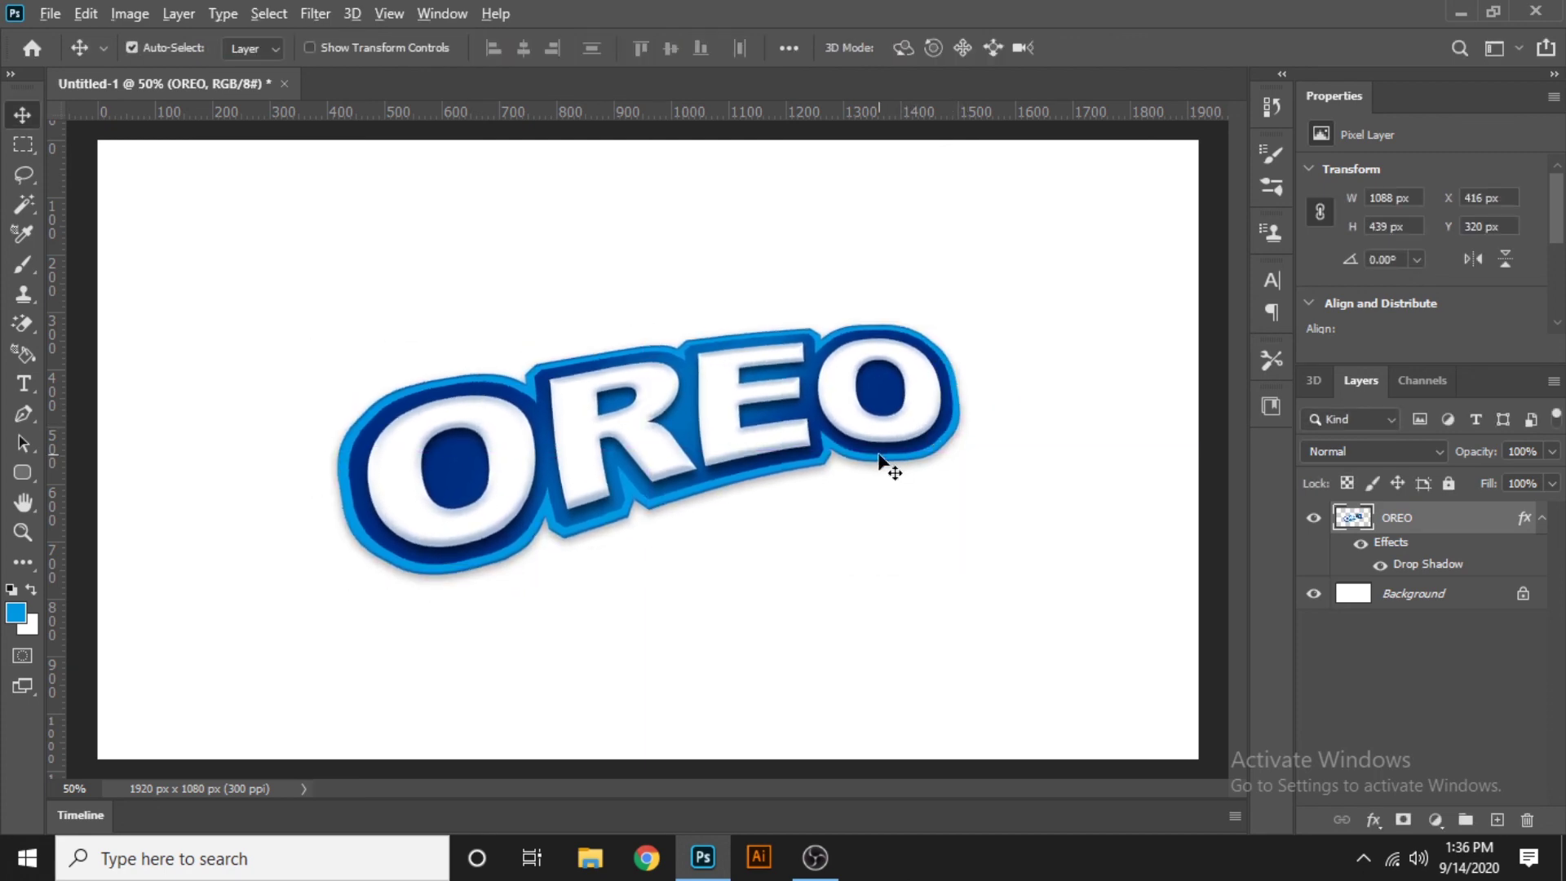
pyautogui.scroll(-1, 881, 461)
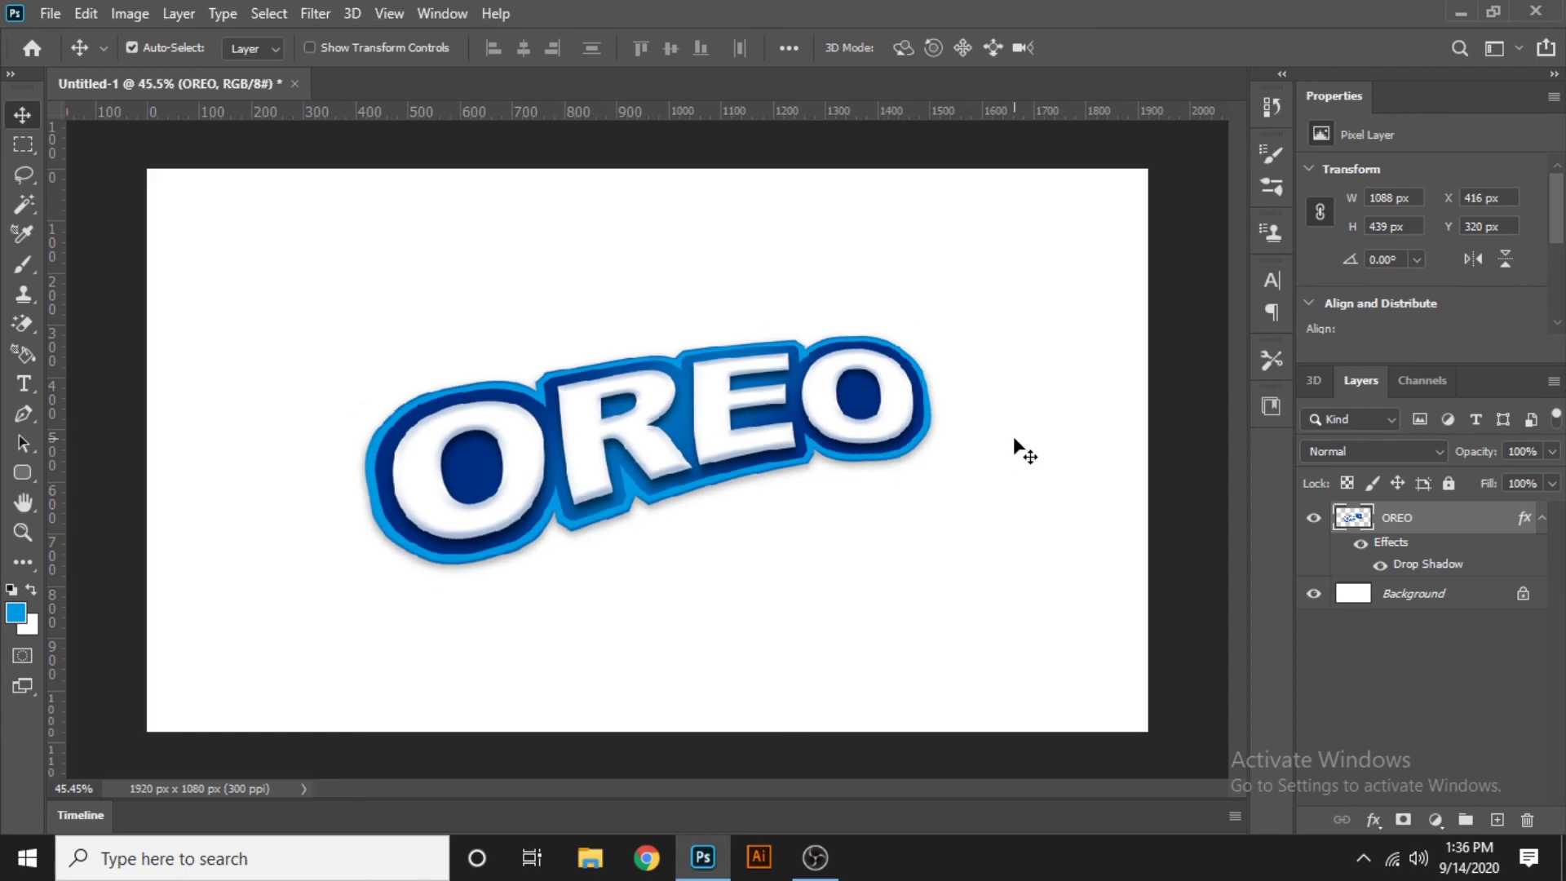
# - Fill the Background layer with a dark-to-light blue gradient left to right, then reselect the OREO layer
pyautogui.click(1030, 451)
pyautogui.click(1398, 593)
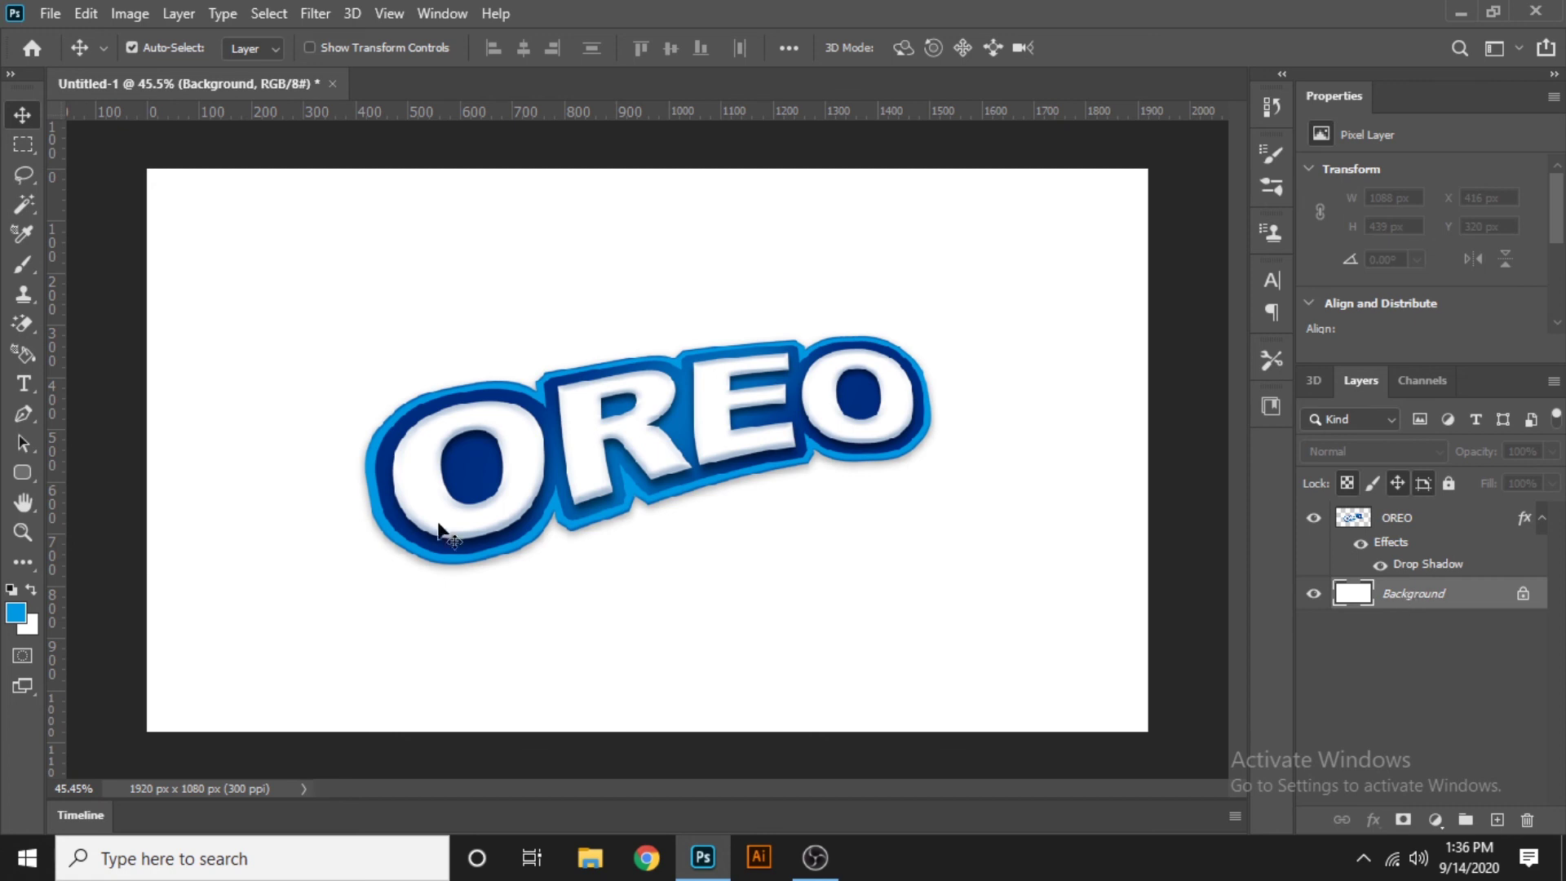
pyautogui.press('i')
pyautogui.click(23, 562)
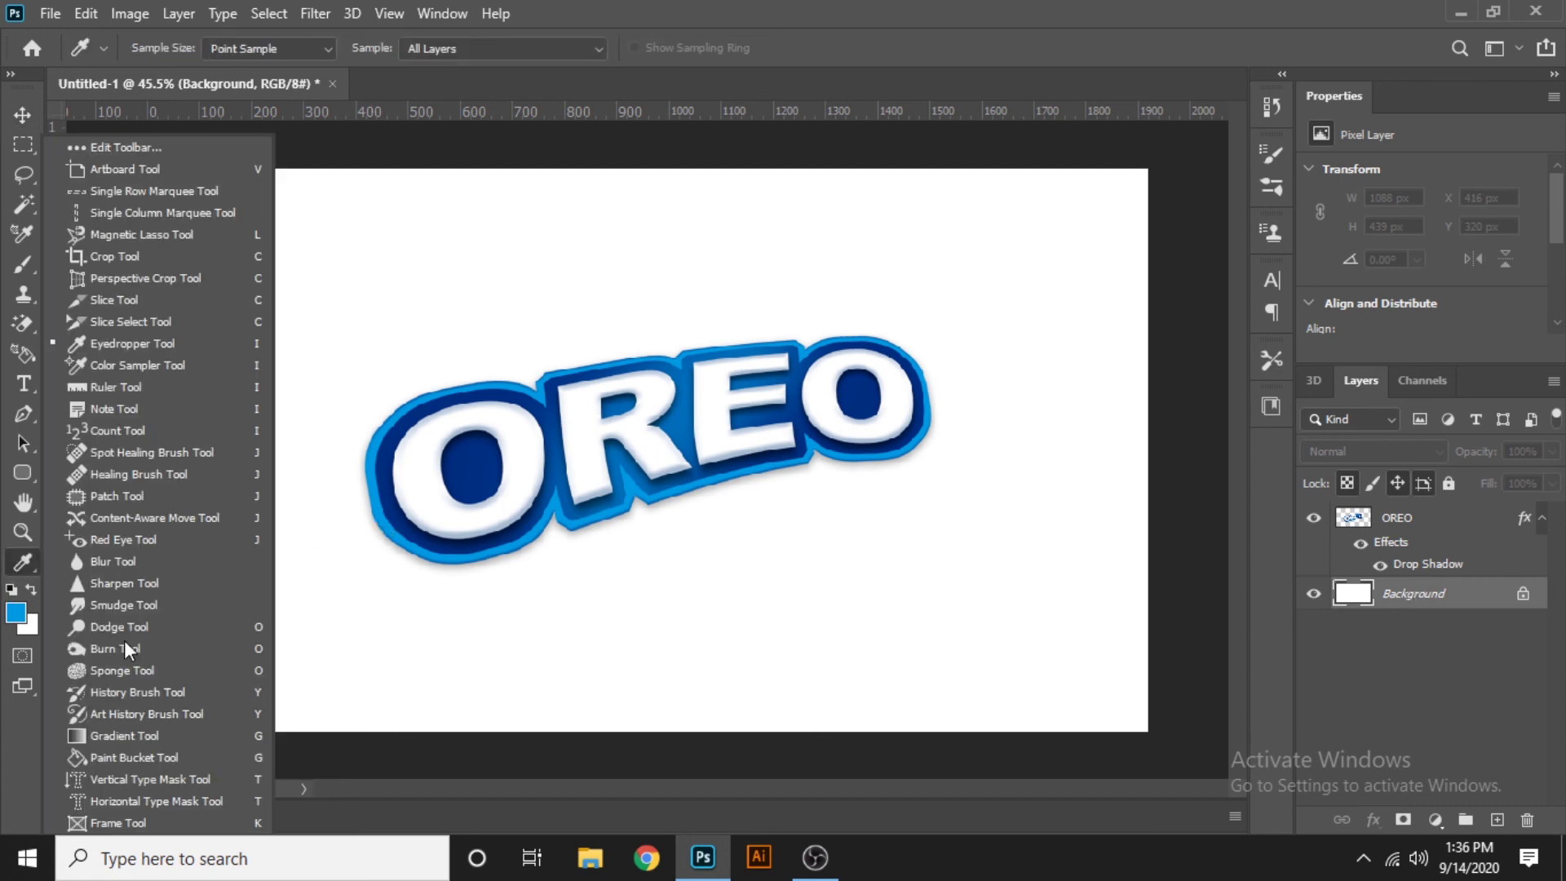
pyautogui.click(124, 733)
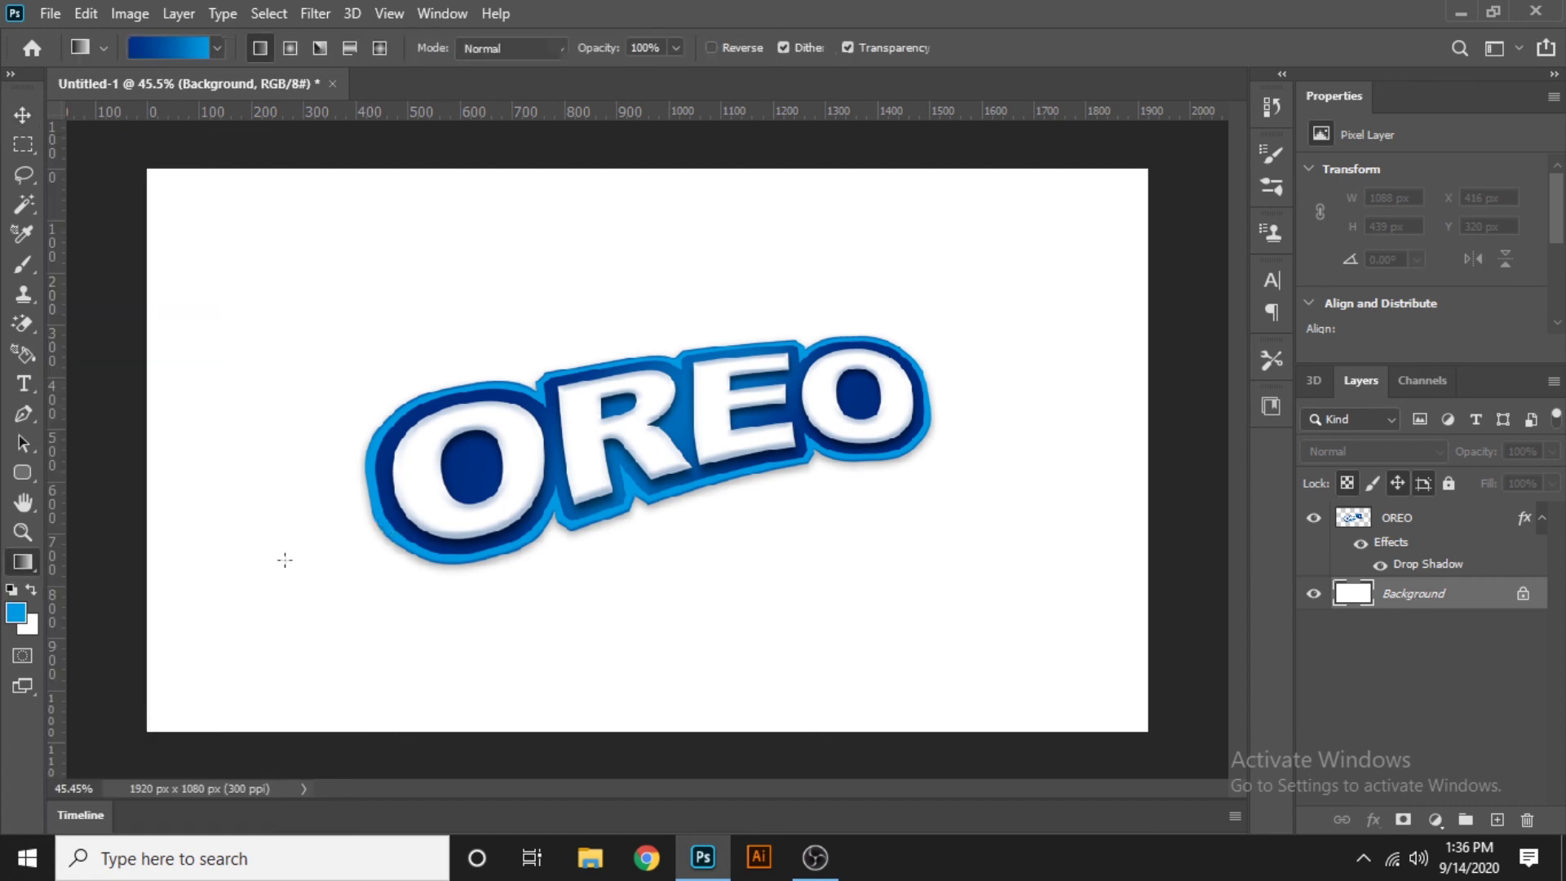
pyautogui.click(178, 56)
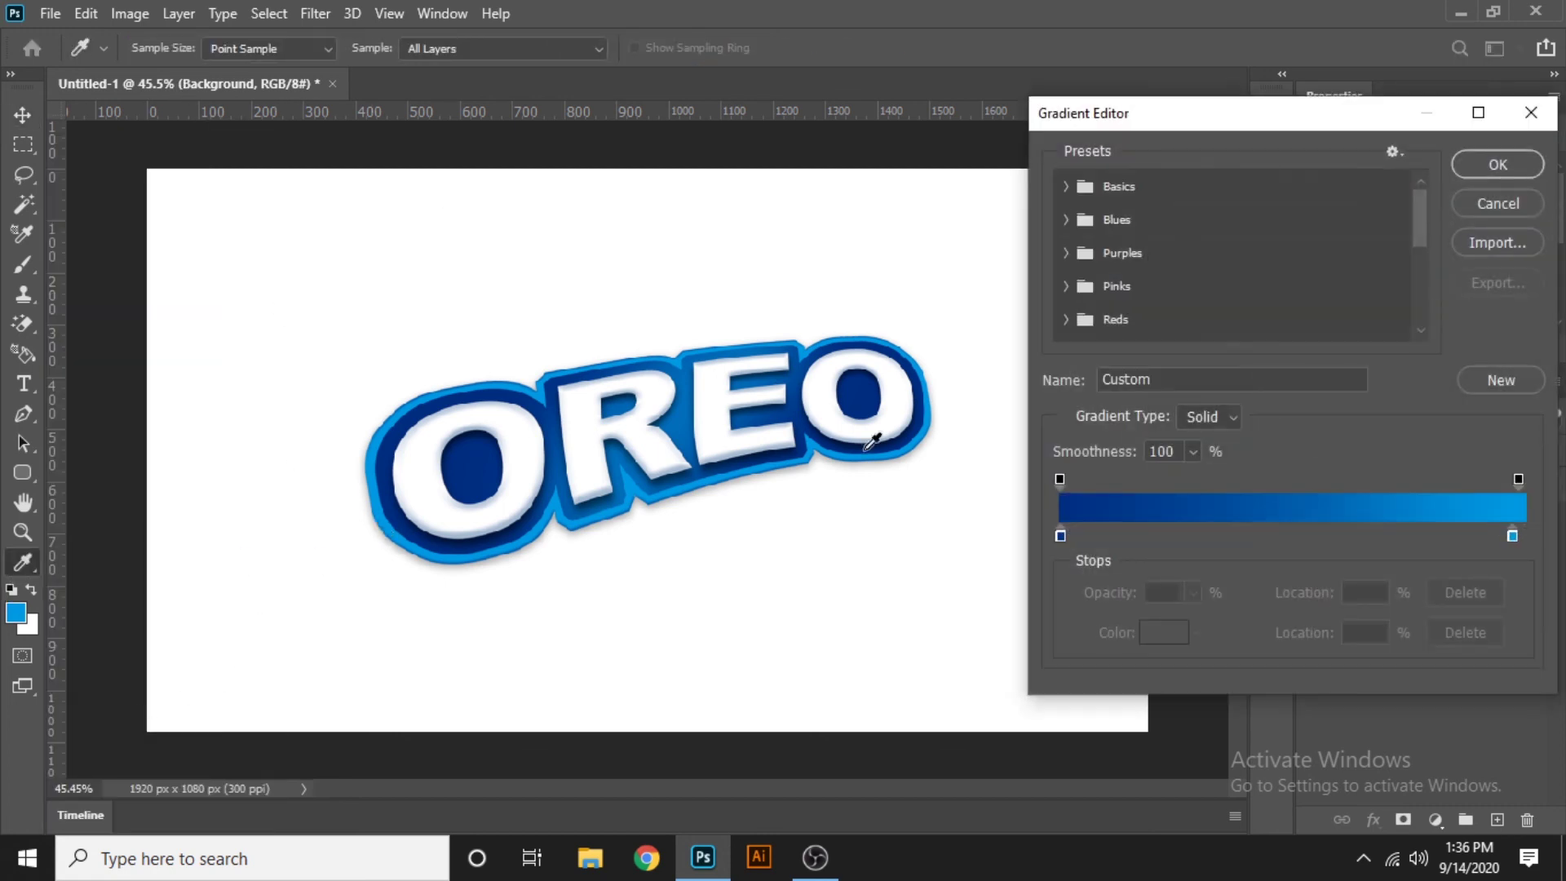
pyautogui.click(1499, 165)
pyautogui.moveTo(148, 441); pyautogui.dragTo(1163, 433)
pyautogui.click(28, 119)
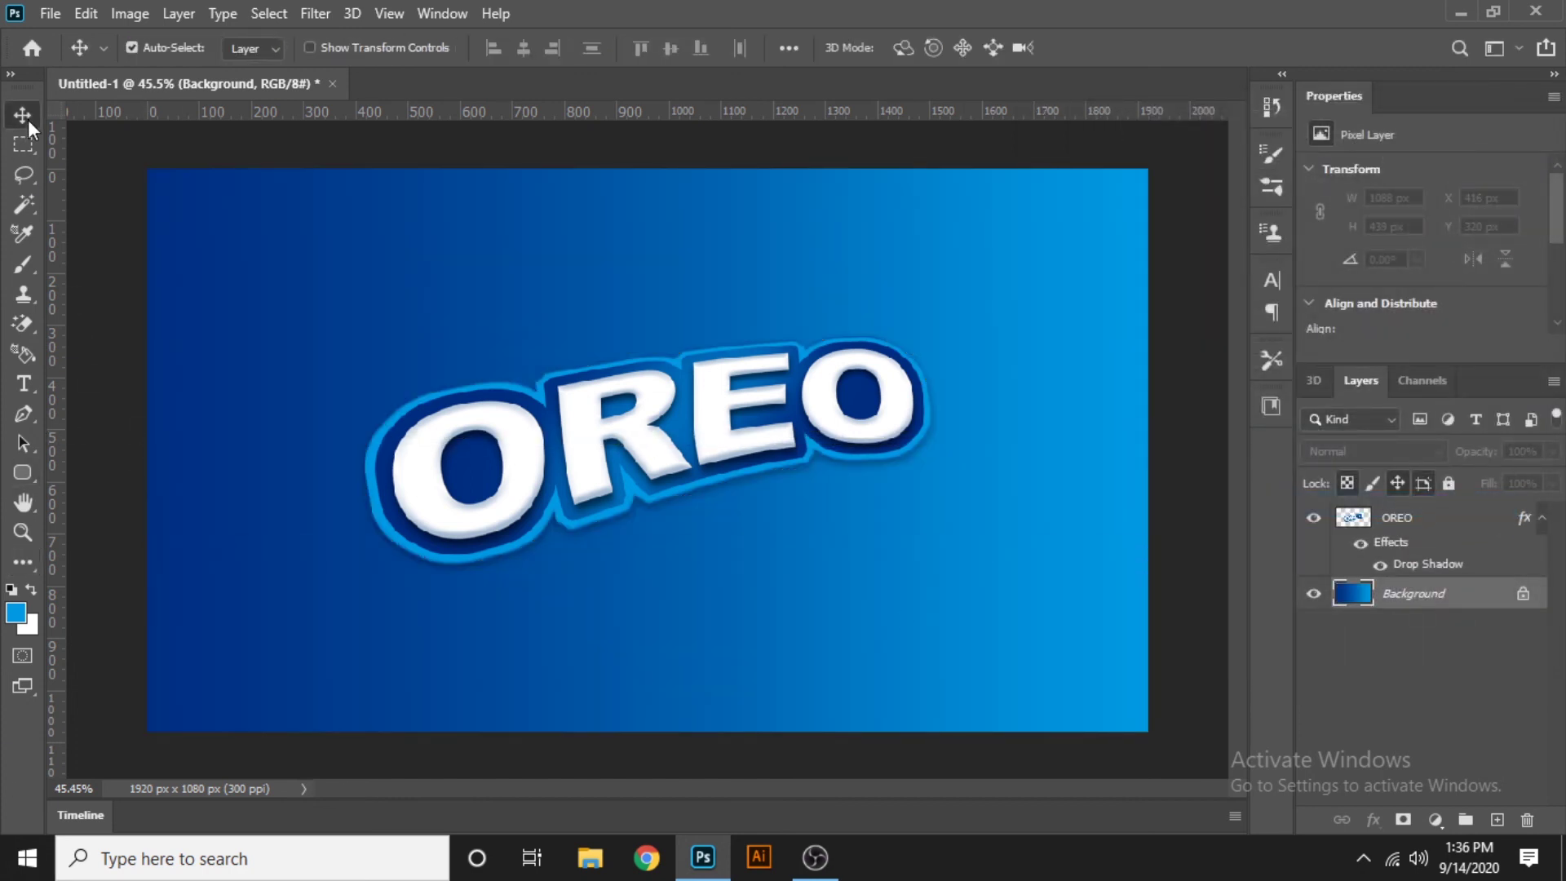
pyautogui.click(1471, 526)
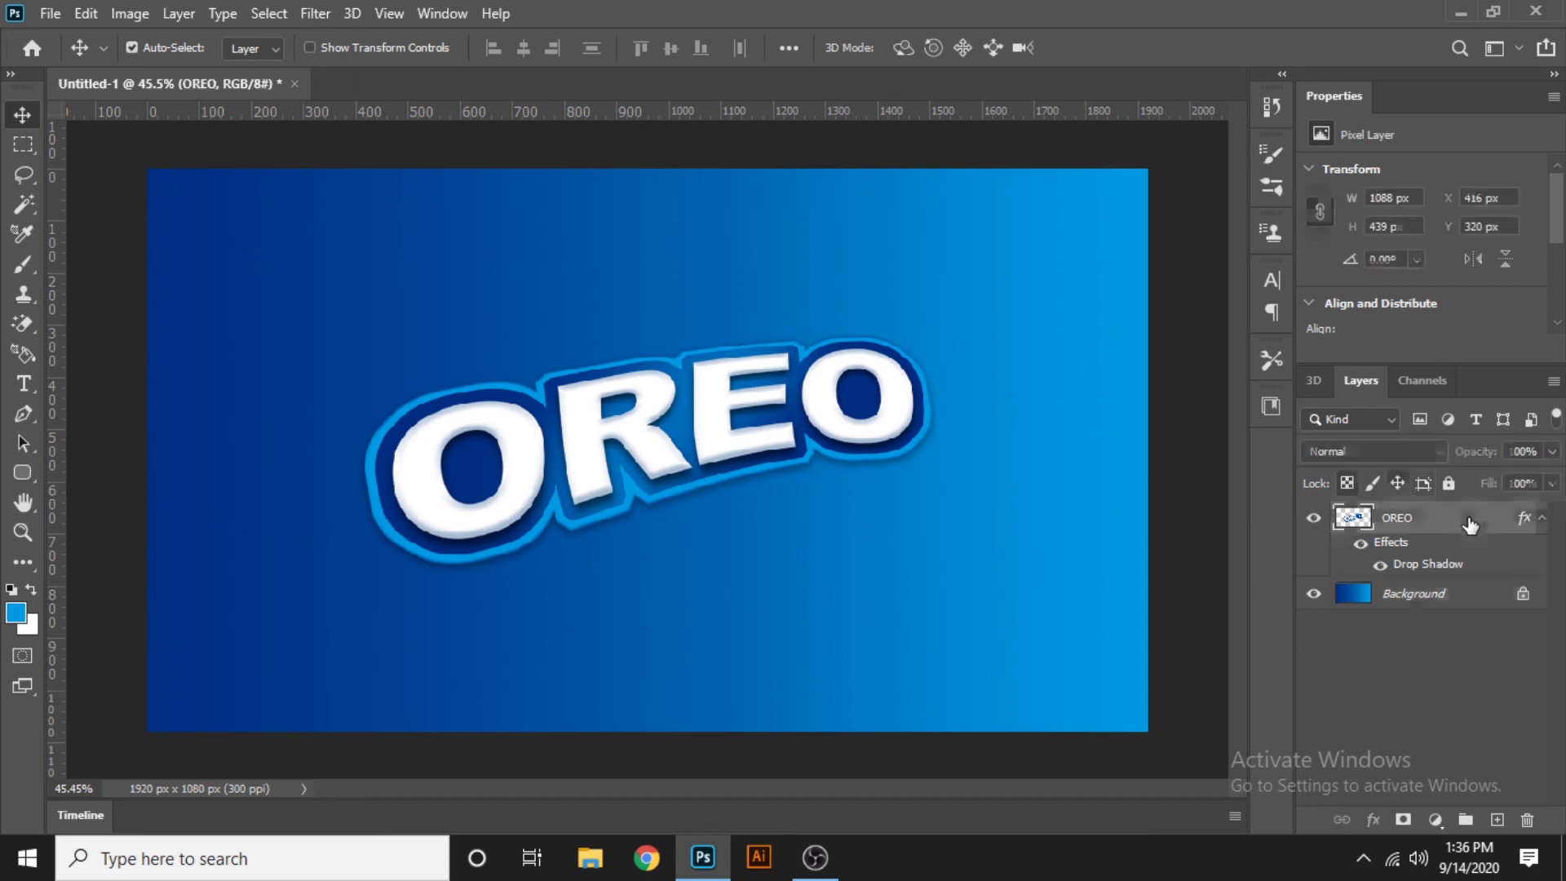
# - Change the OREO drop shadow to 40% opacity, 9% spread and 57 px size
pyautogui.doubleClick(1525, 525)
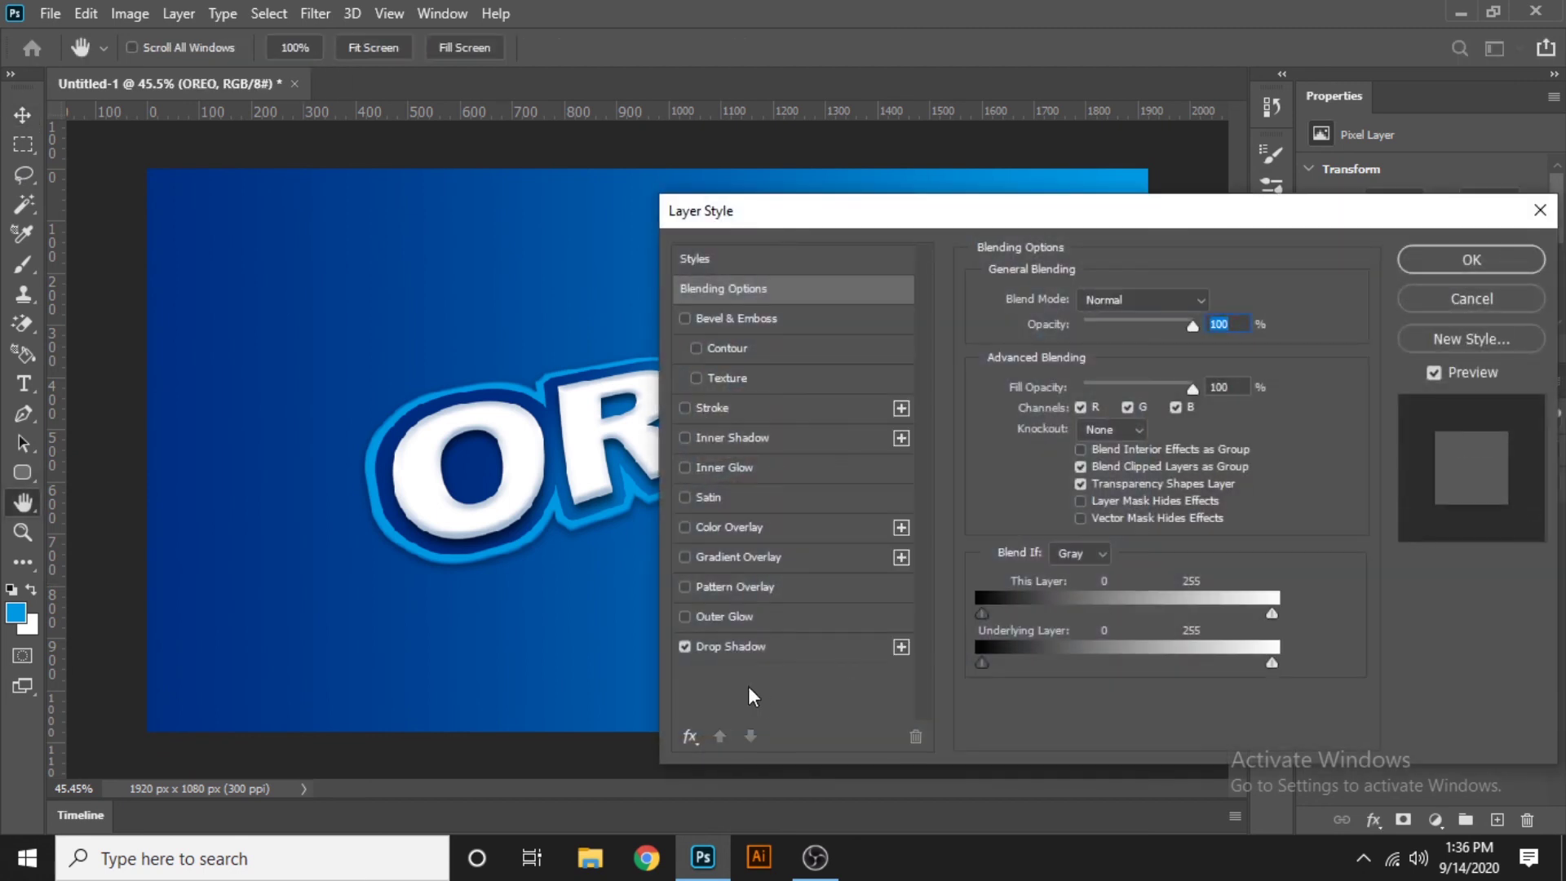
pyautogui.click(753, 636)
pyautogui.moveTo(884, 219); pyautogui.dragTo(1037, 145)
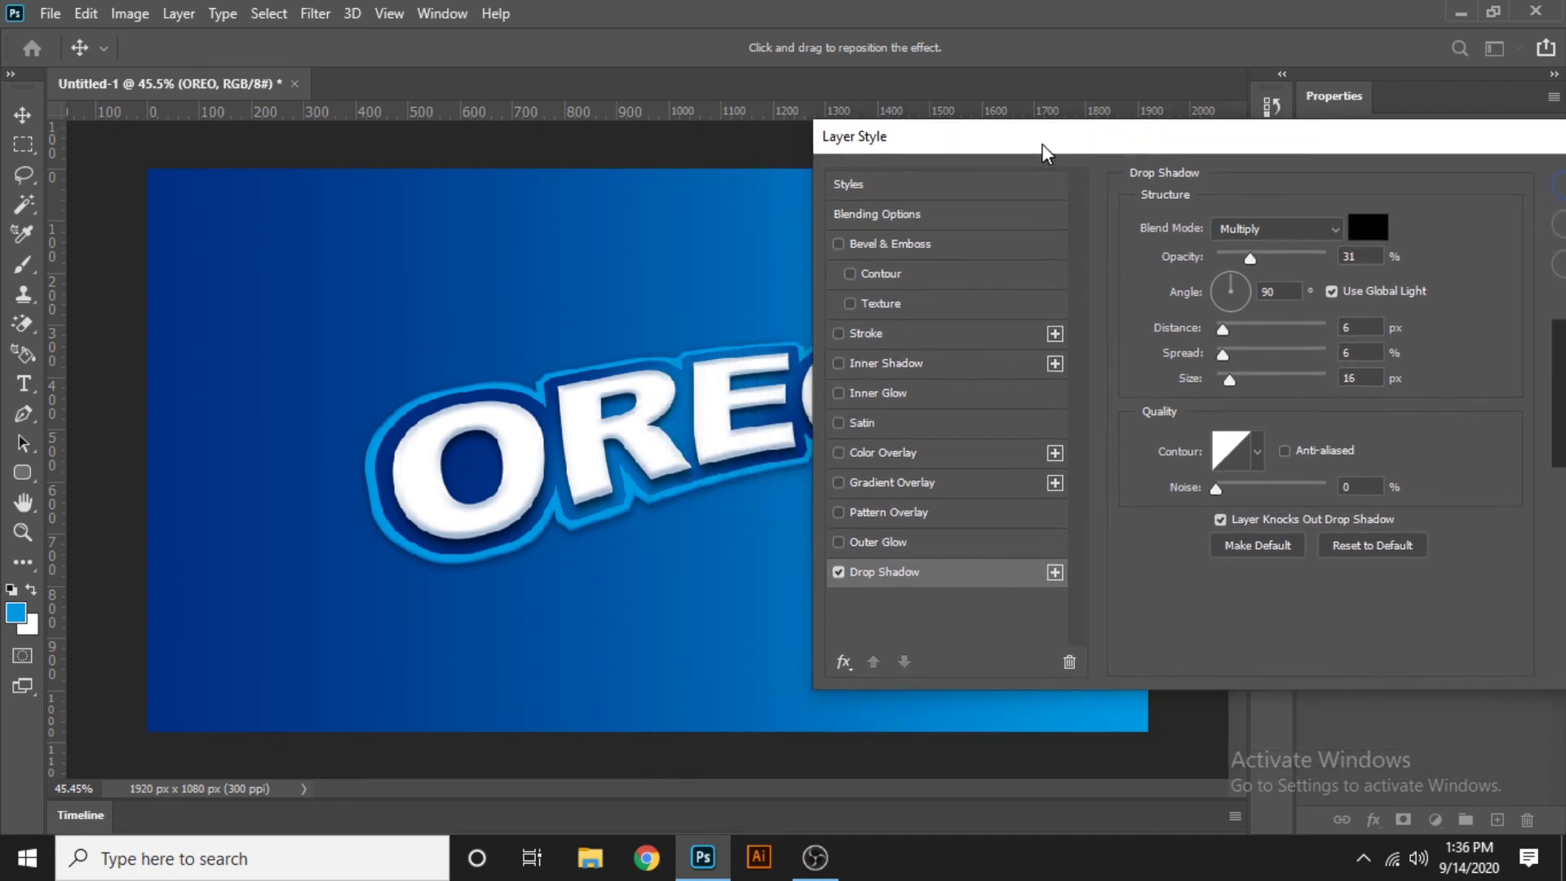
pyautogui.click(1261, 261)
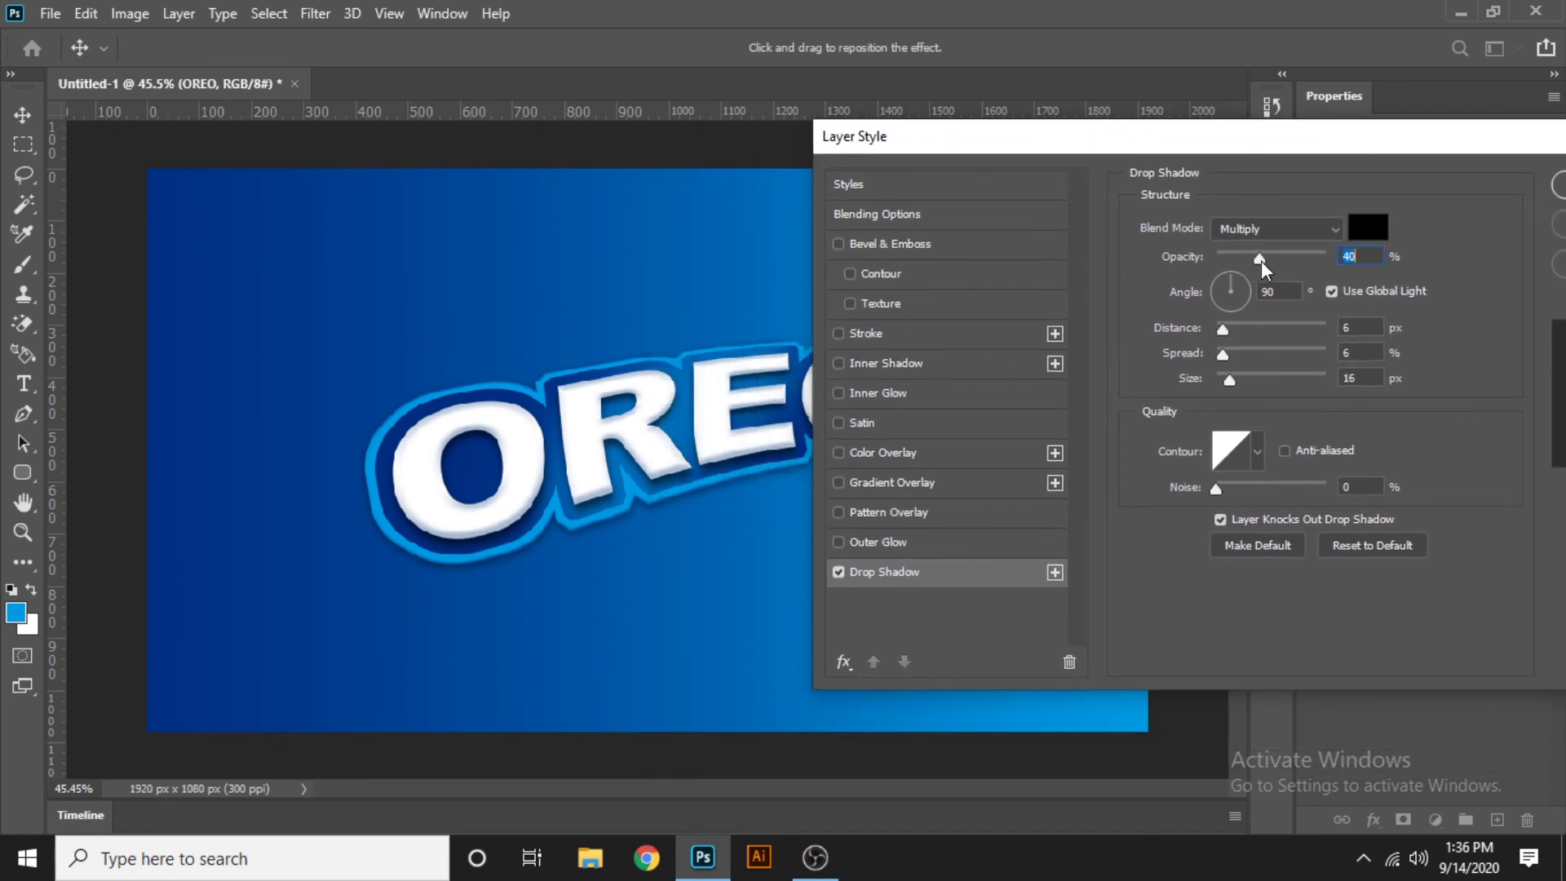
pyautogui.click(1226, 354)
pyautogui.moveTo(1231, 380); pyautogui.dragTo(1249, 380)
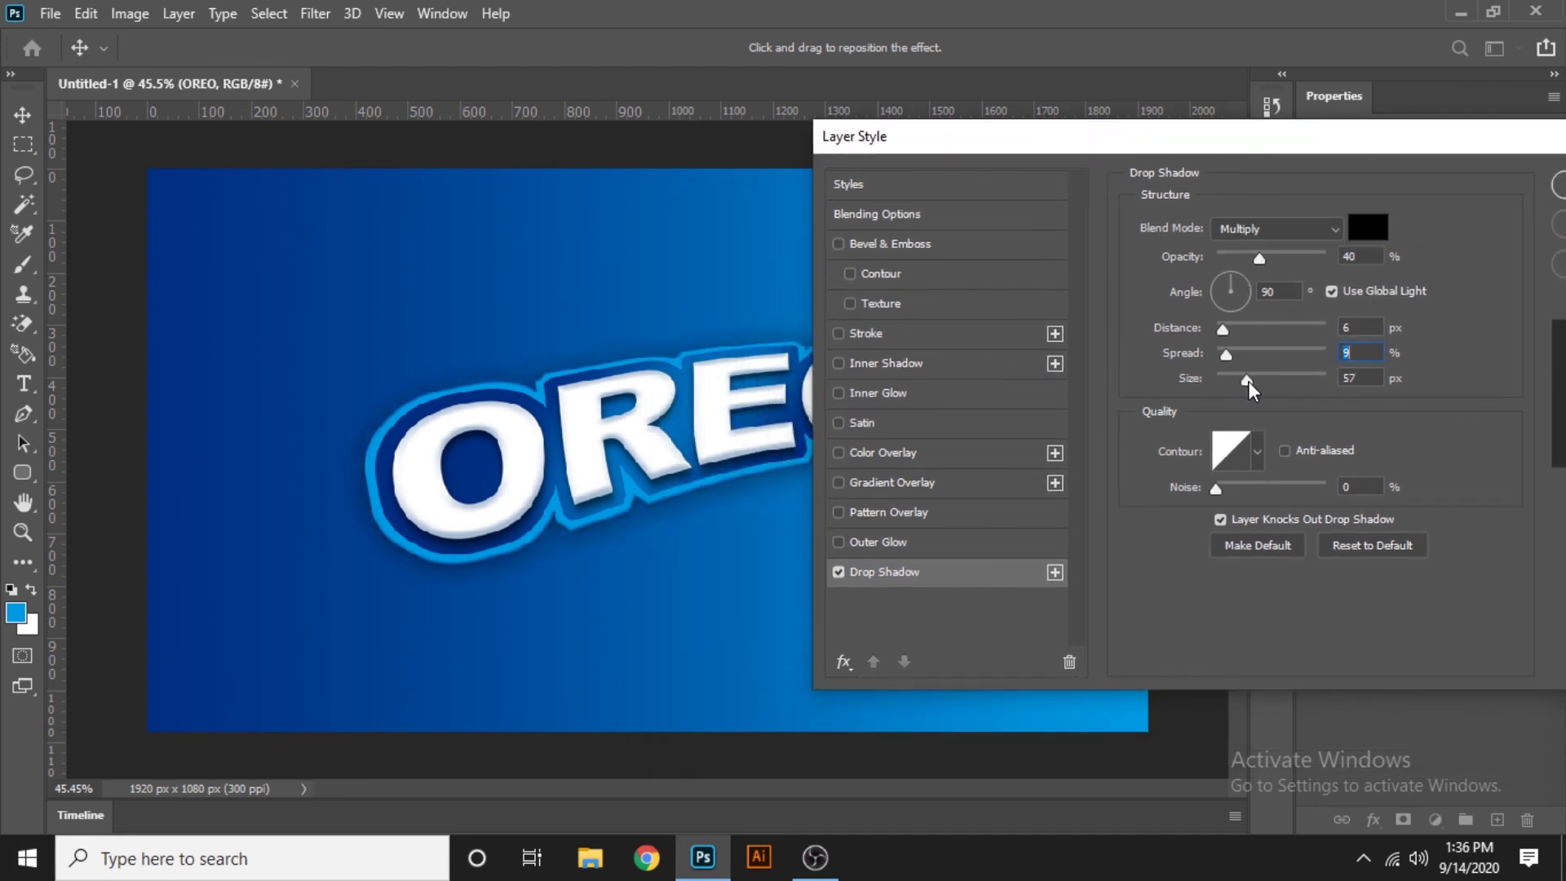
pyautogui.click(1248, 381)
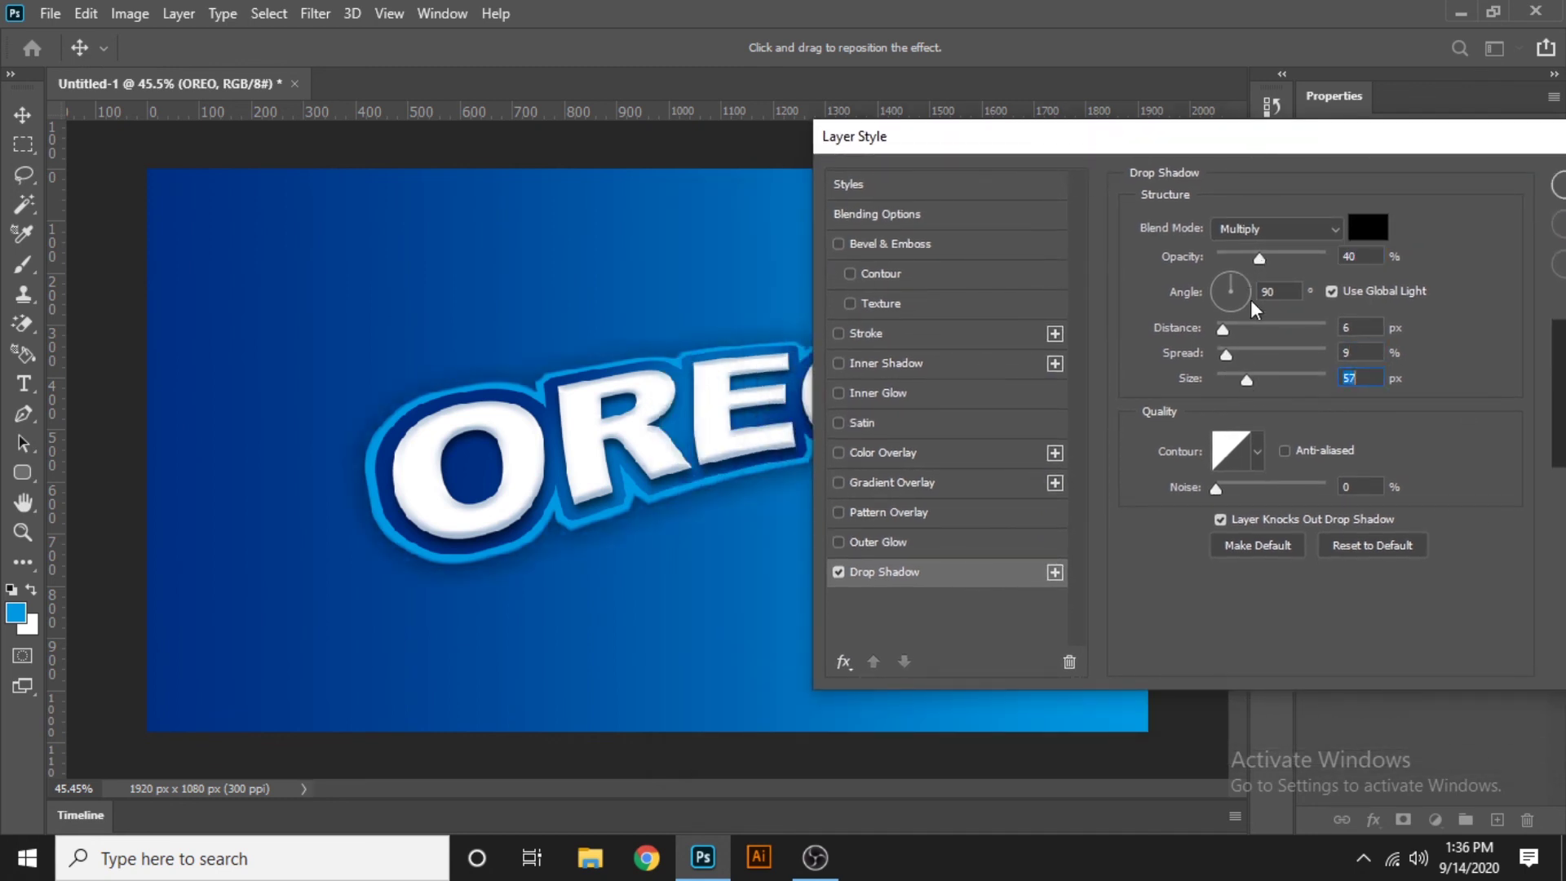
pyautogui.click(1267, 262)
pyautogui.click(1558, 185)
pyautogui.click(1174, 381)
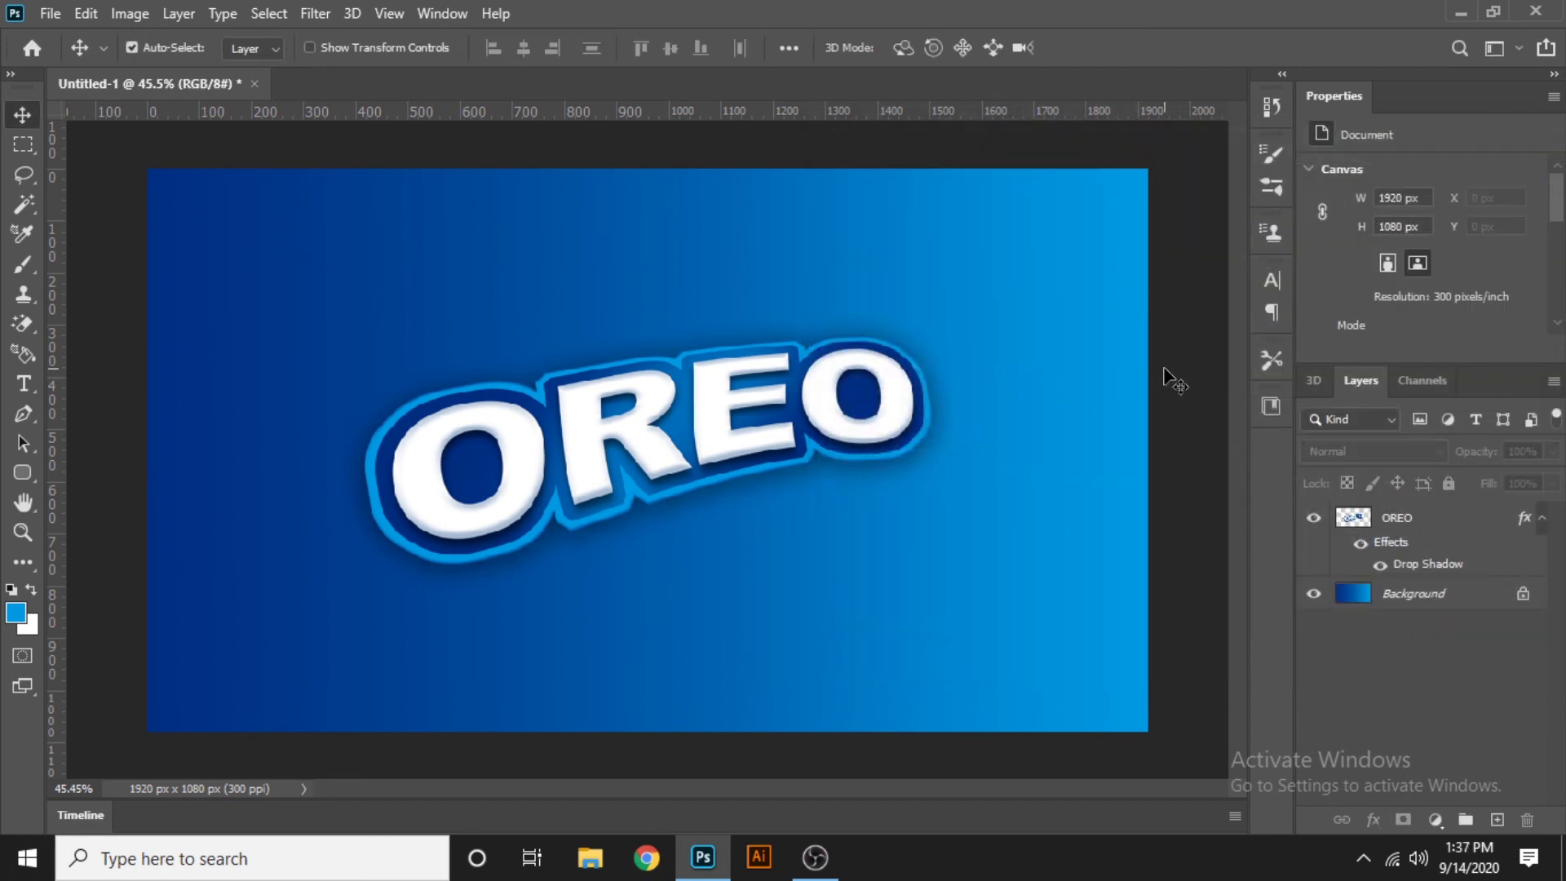
pyautogui.hotkey('ctrl', '+')
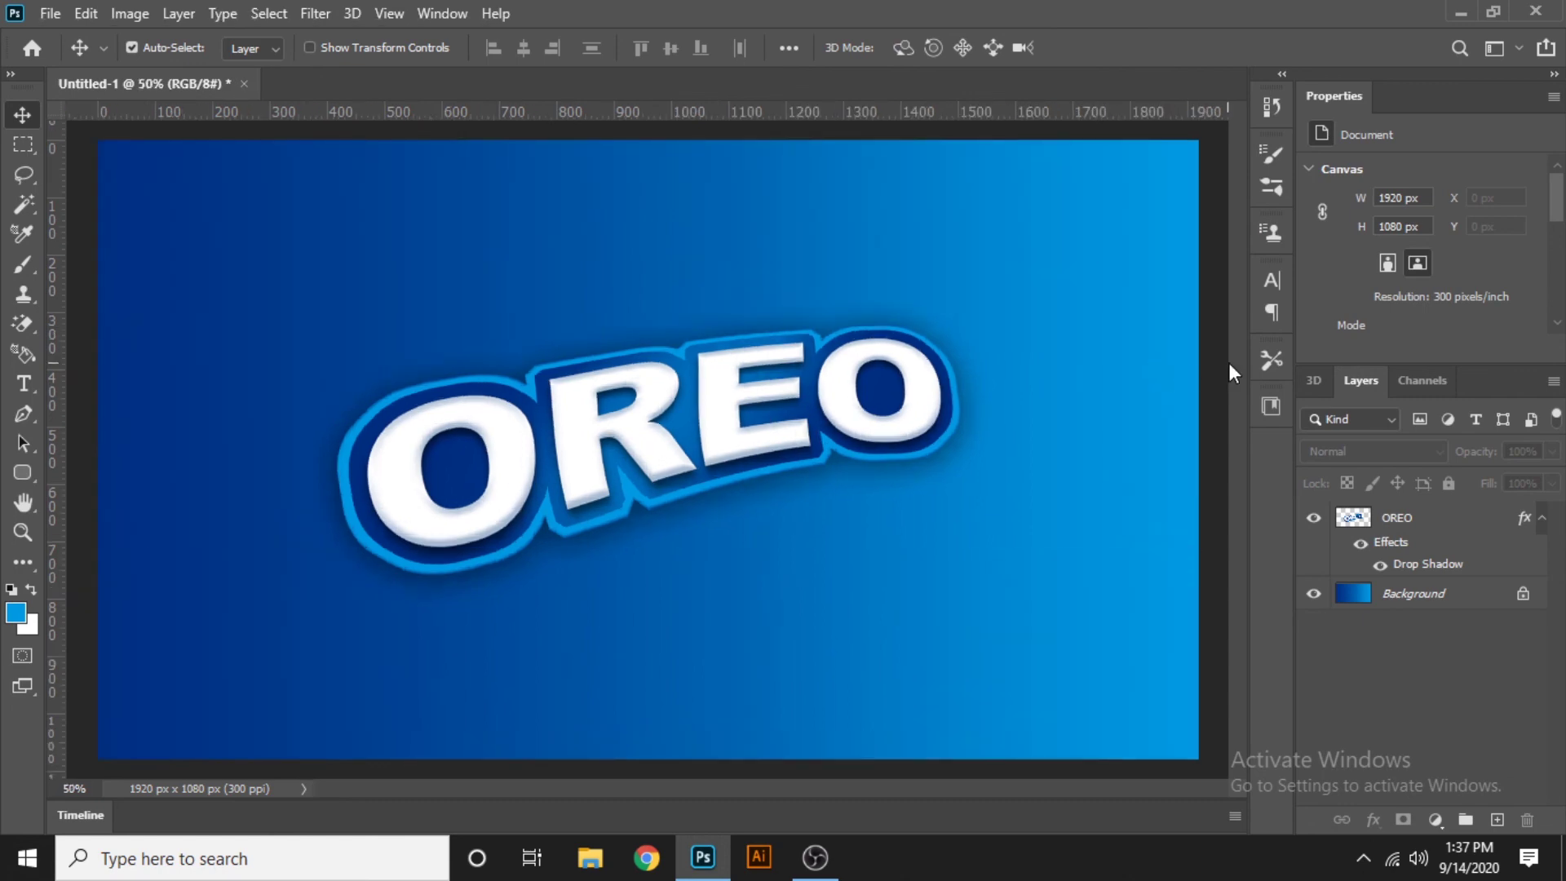